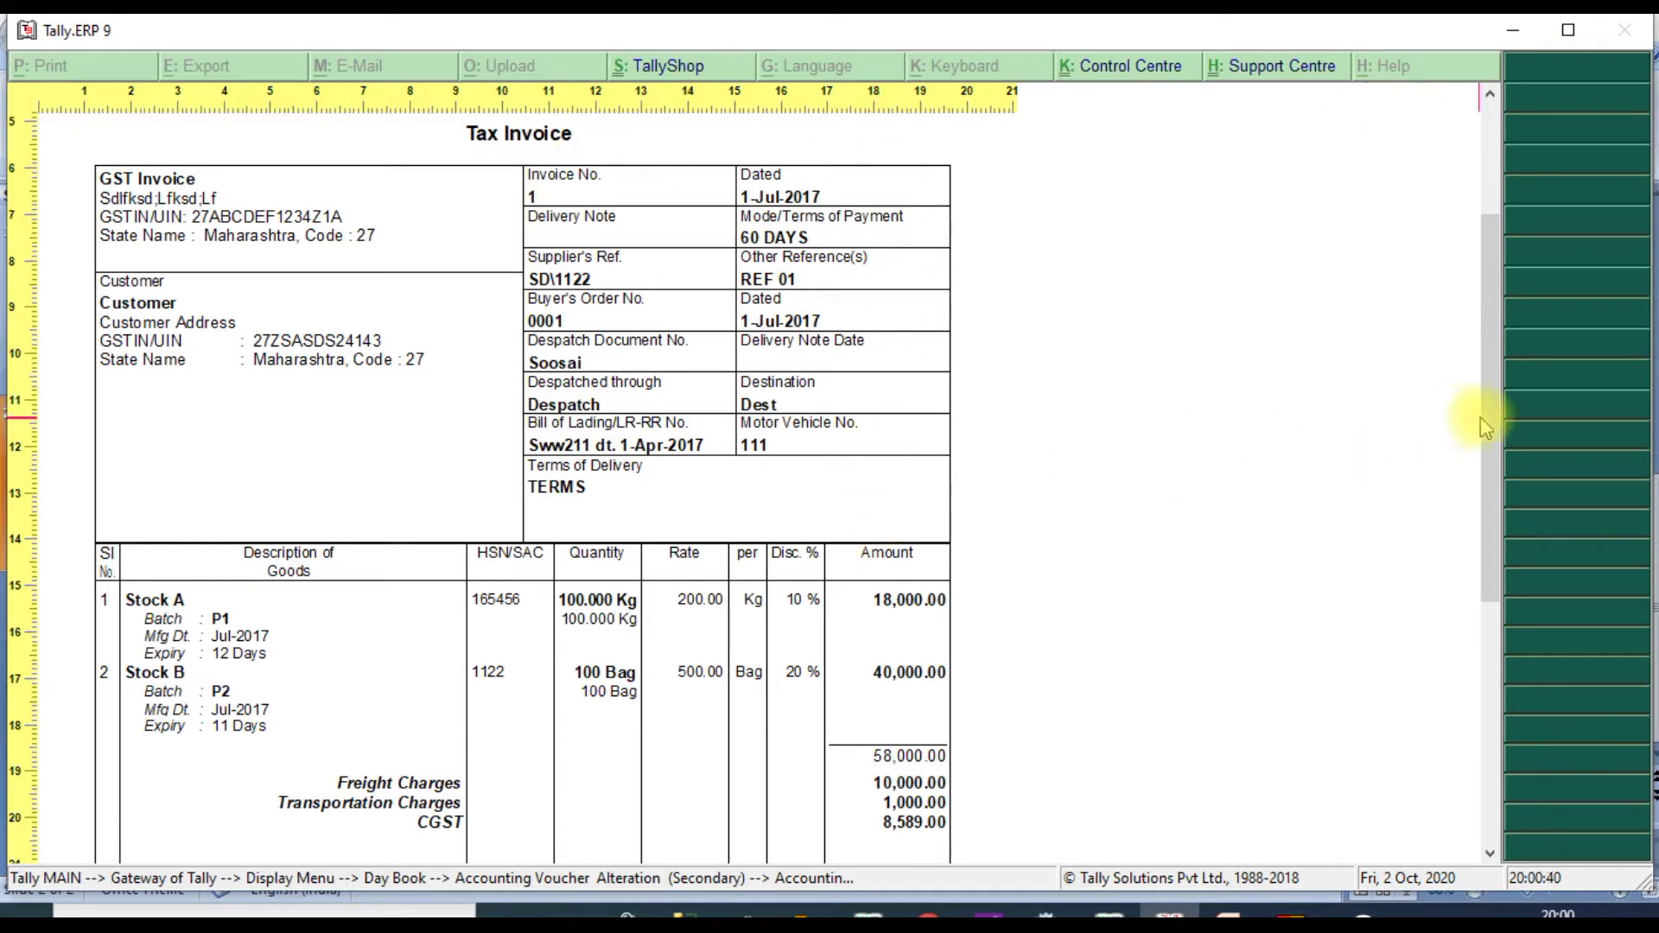
- Examine both pages of the tax invoice preview, including the goods table, tax summary, bank details and signatory area
{"action": "left_click_drag", "start_coordinate": [1485, 423], "coordinate": [1486, 528]}
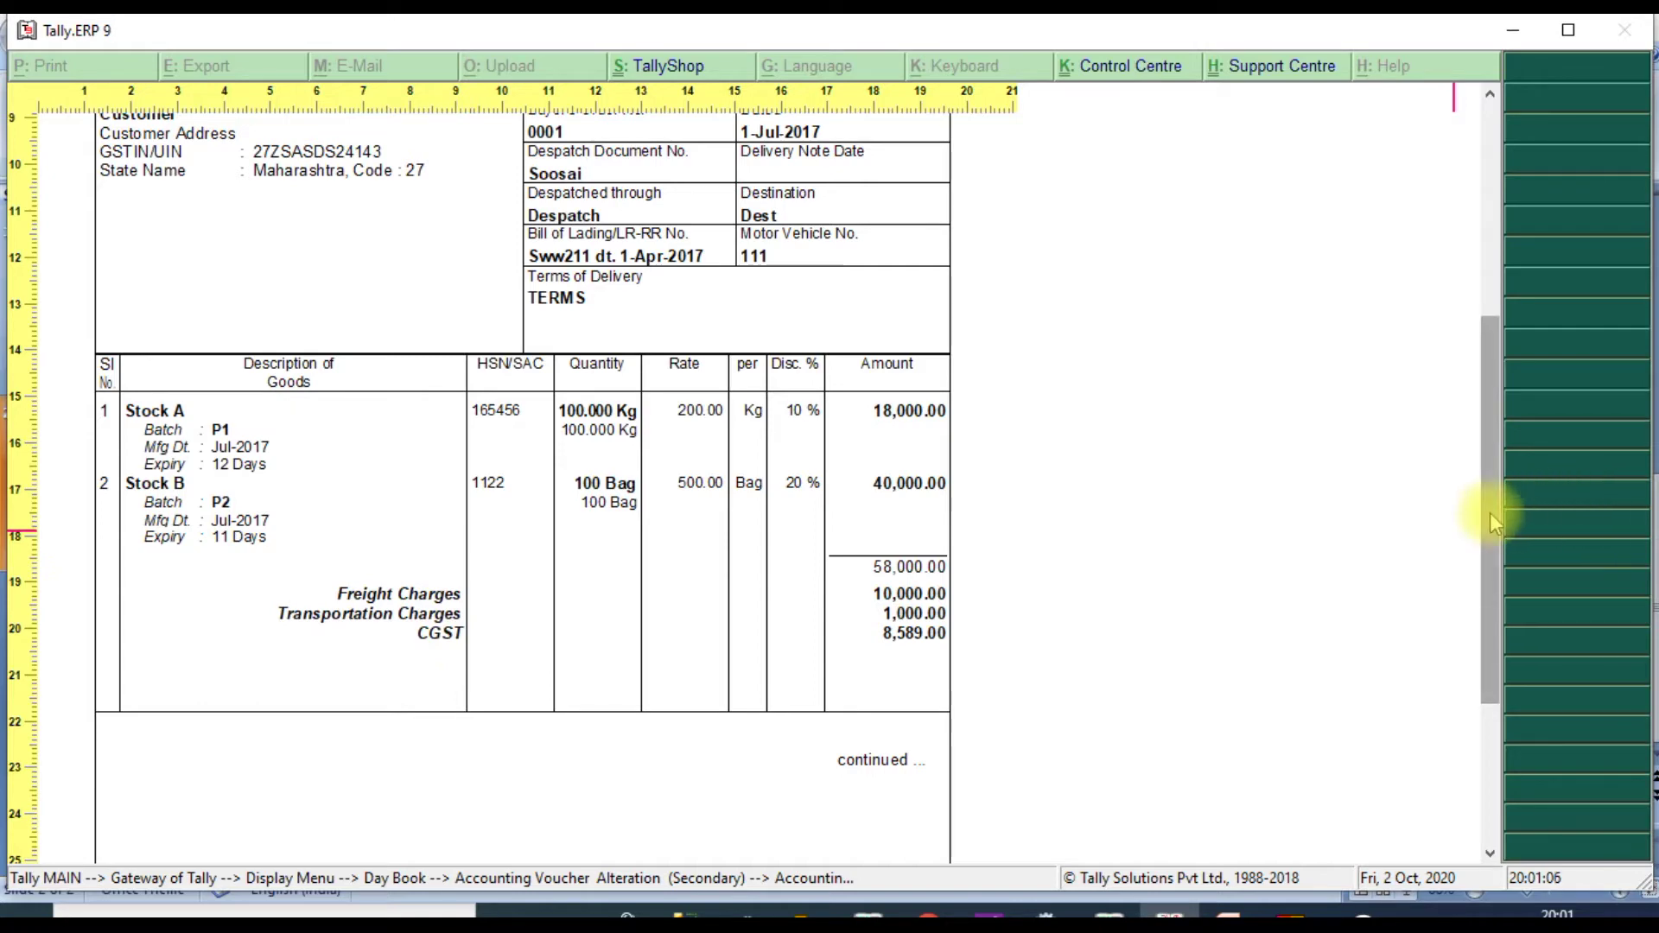
{"action": "left_click_drag", "start_coordinate": [1490, 512], "coordinate": [1485, 648]}
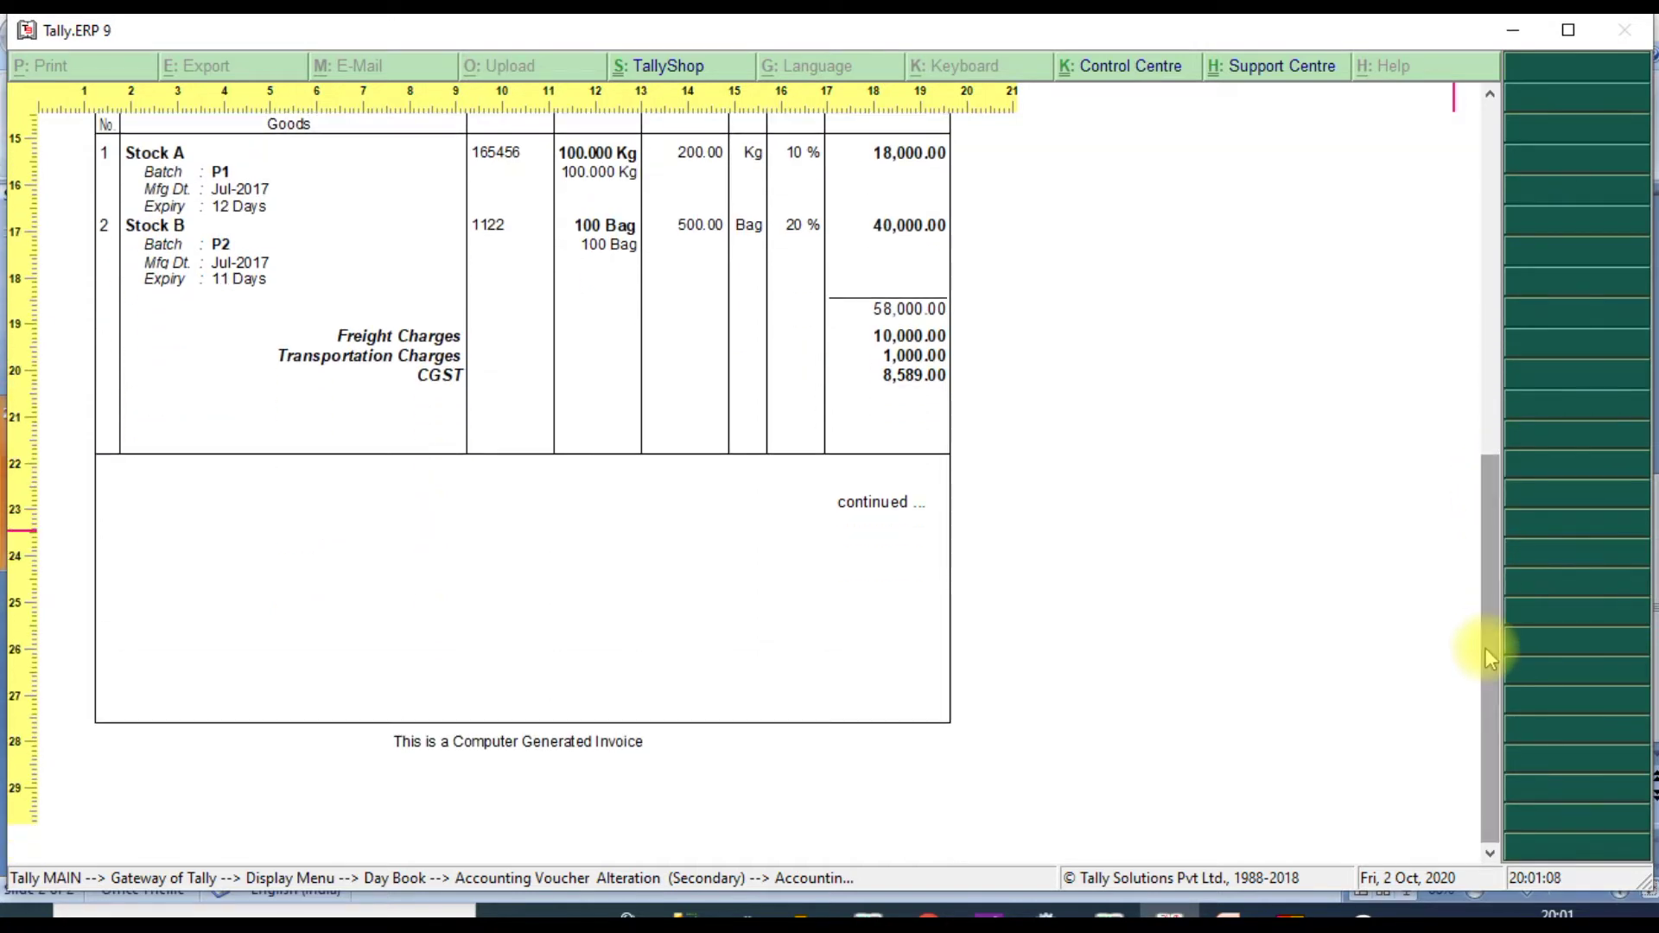
{"action": "scroll", "coordinate": [1485, 648], "scroll_direction": "down", "scroll_amount": 10}
{"action": "scroll", "coordinate": [1485, 648], "scroll_direction": "down", "scroll_amount": 6}
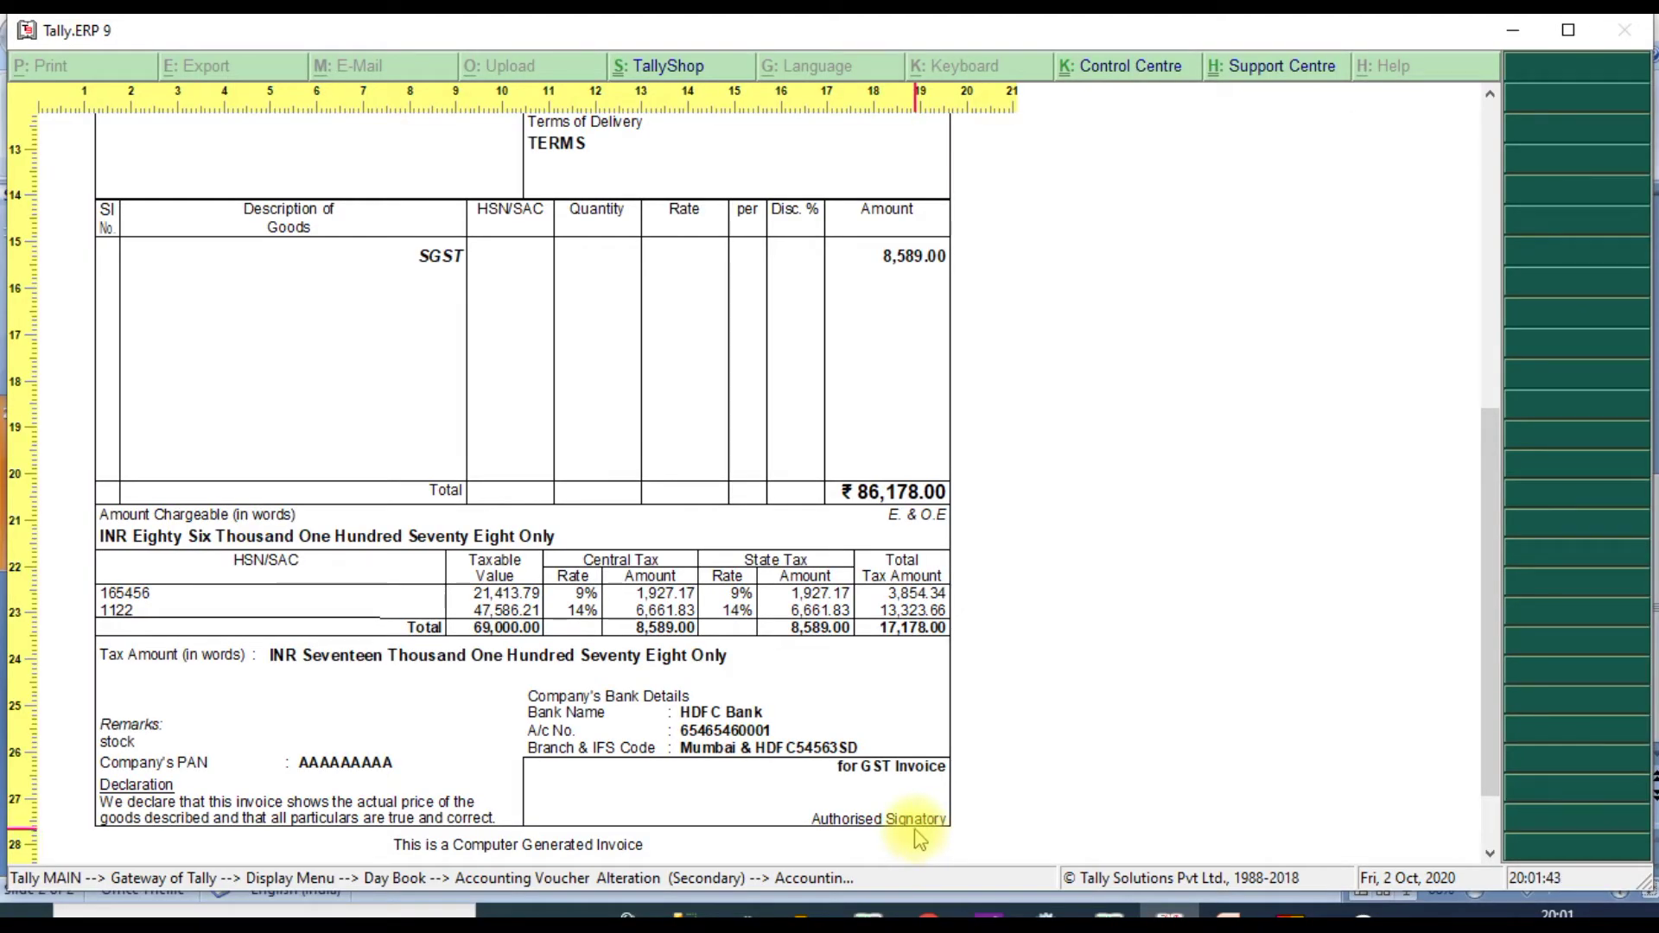
{"action": "scroll", "coordinate": [918, 838], "scroll_direction": "up", "scroll_amount": 2}
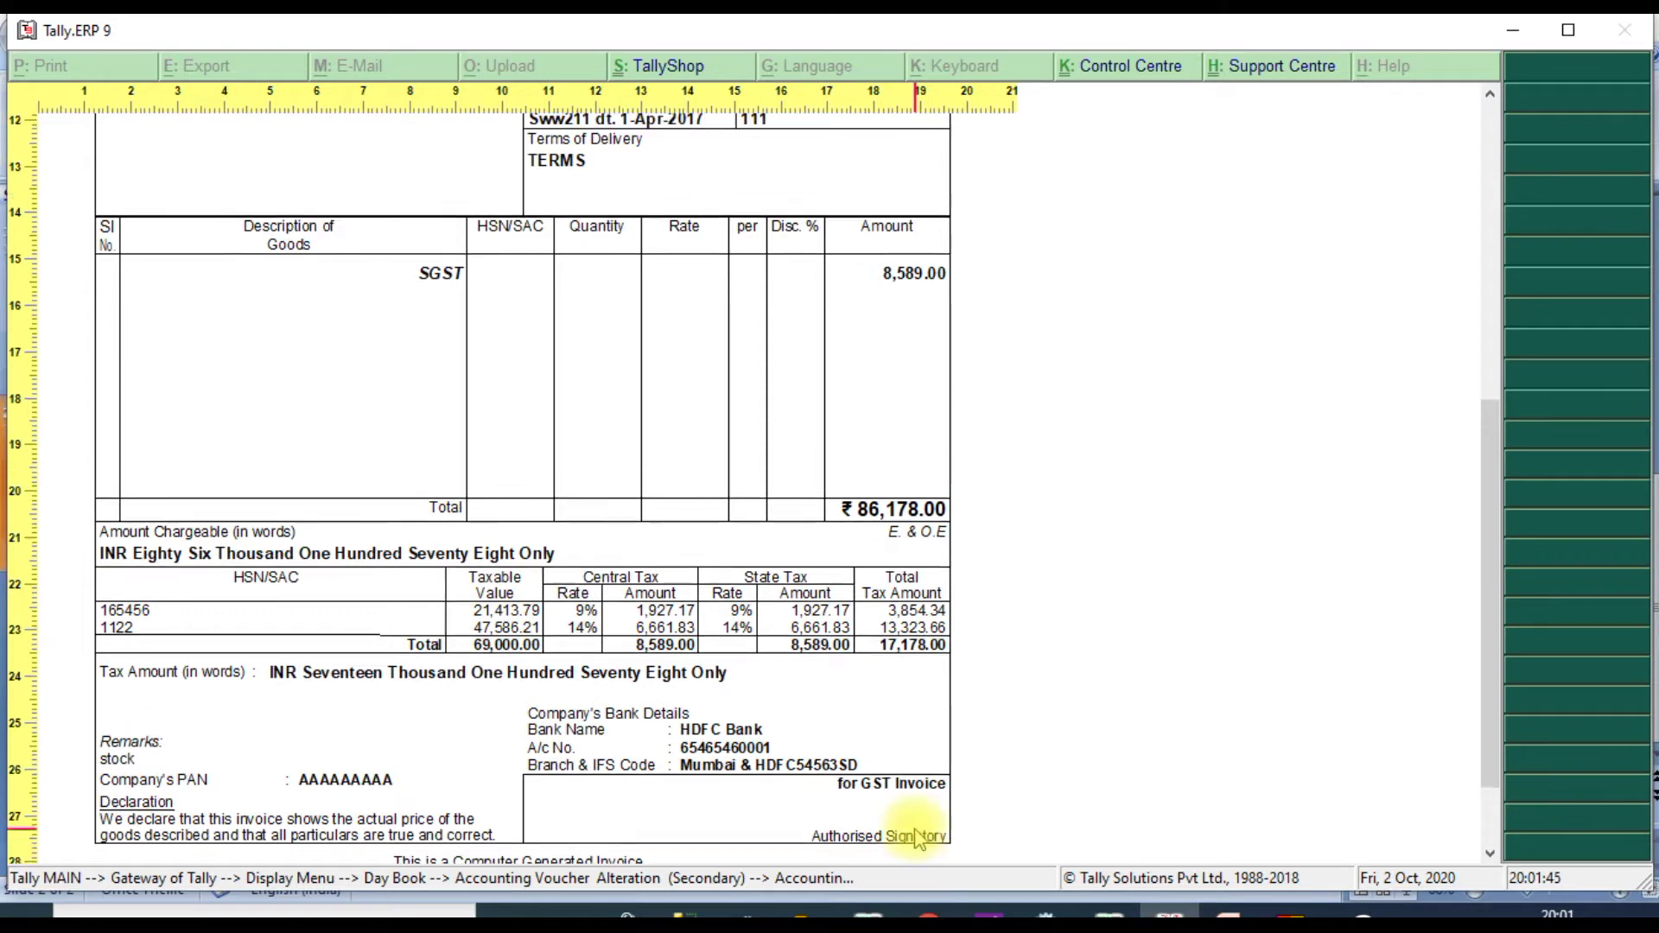
{"action": "scroll", "coordinate": [918, 838], "scroll_direction": "up", "scroll_amount": 8}
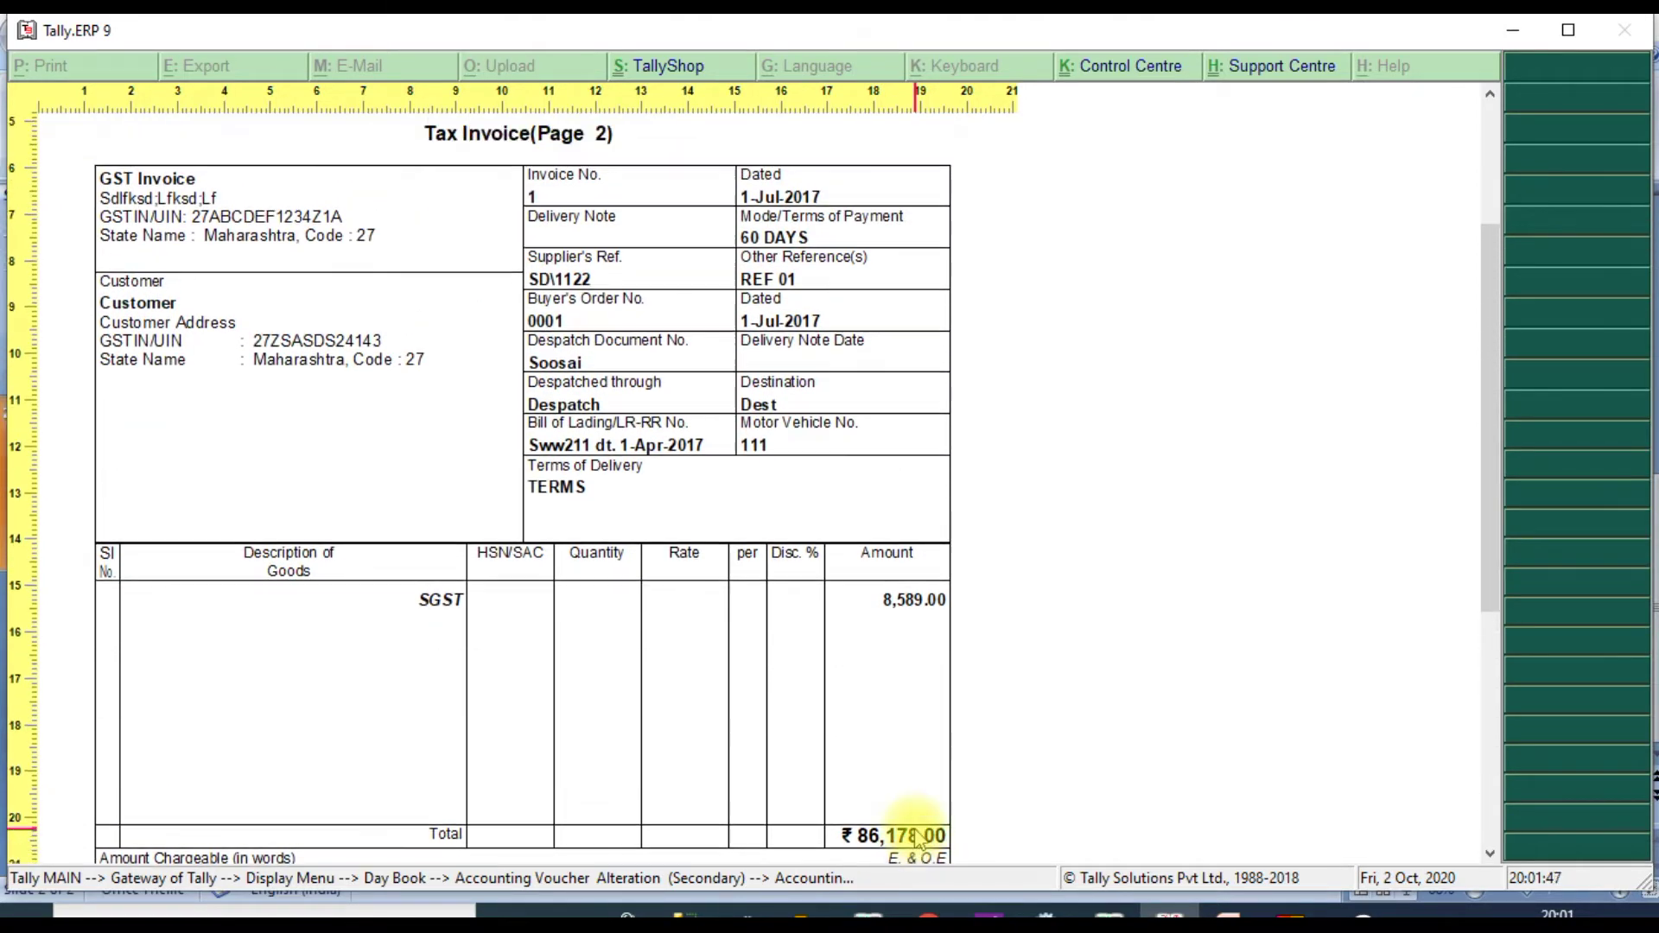
{"action": "scroll", "coordinate": [919, 838], "scroll_direction": "down", "scroll_amount": 8}
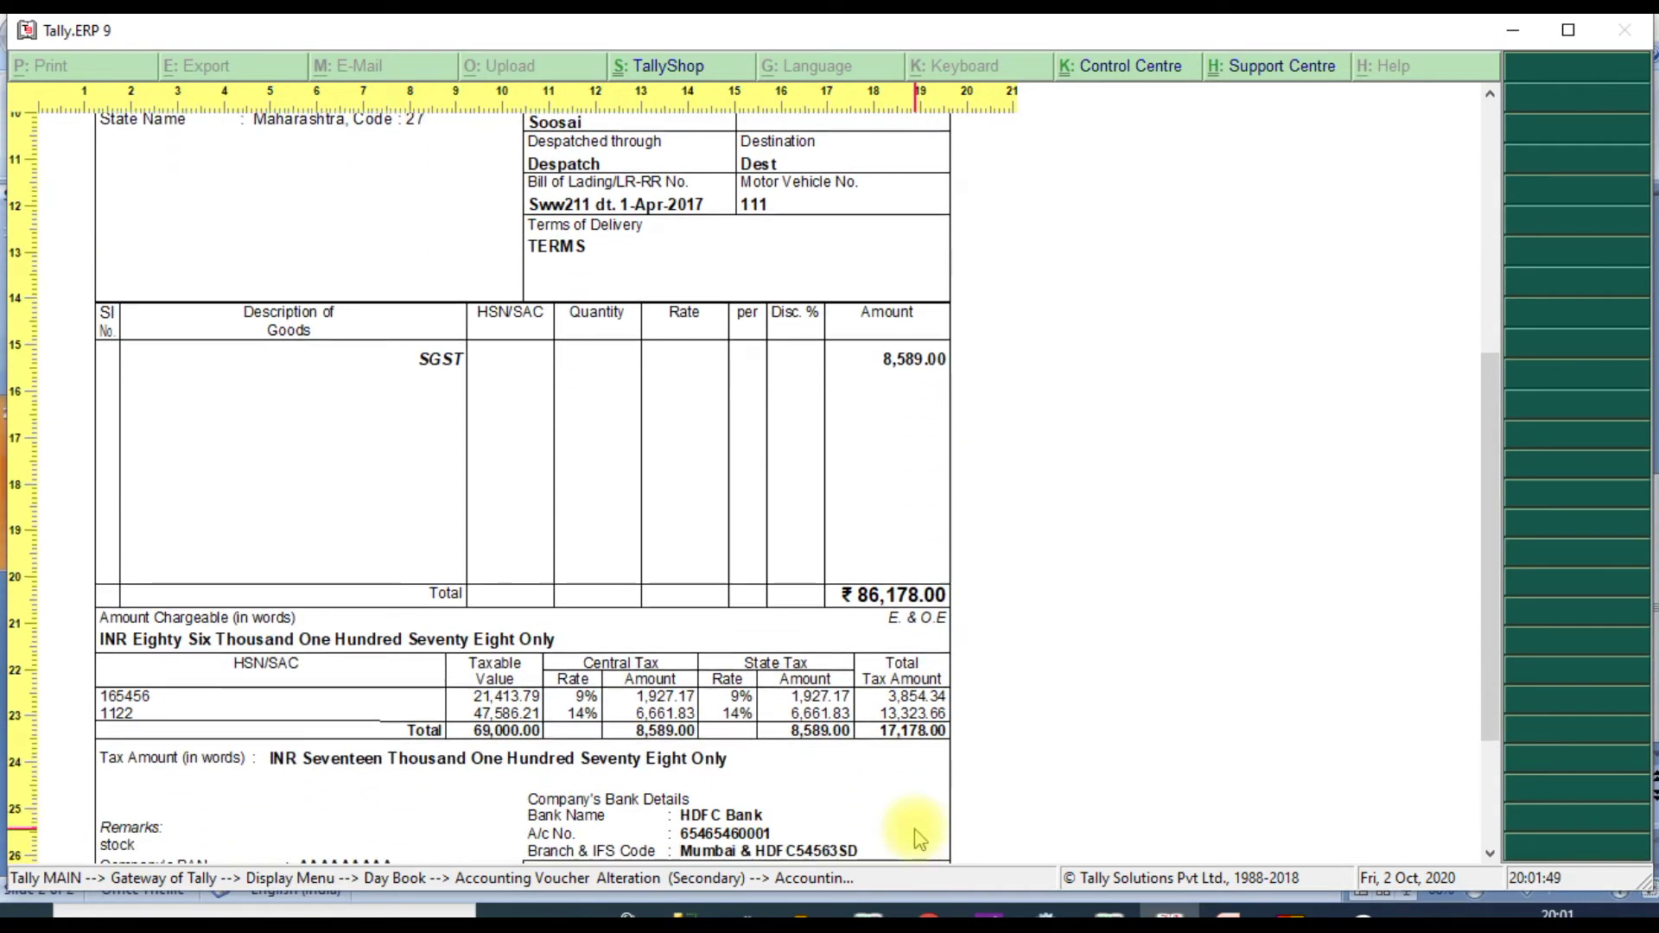
{"action": "scroll", "coordinate": [918, 838], "scroll_direction": "down", "scroll_amount": 2}
{"action": "scroll", "coordinate": [918, 838], "scroll_direction": "up", "scroll_amount": 7}
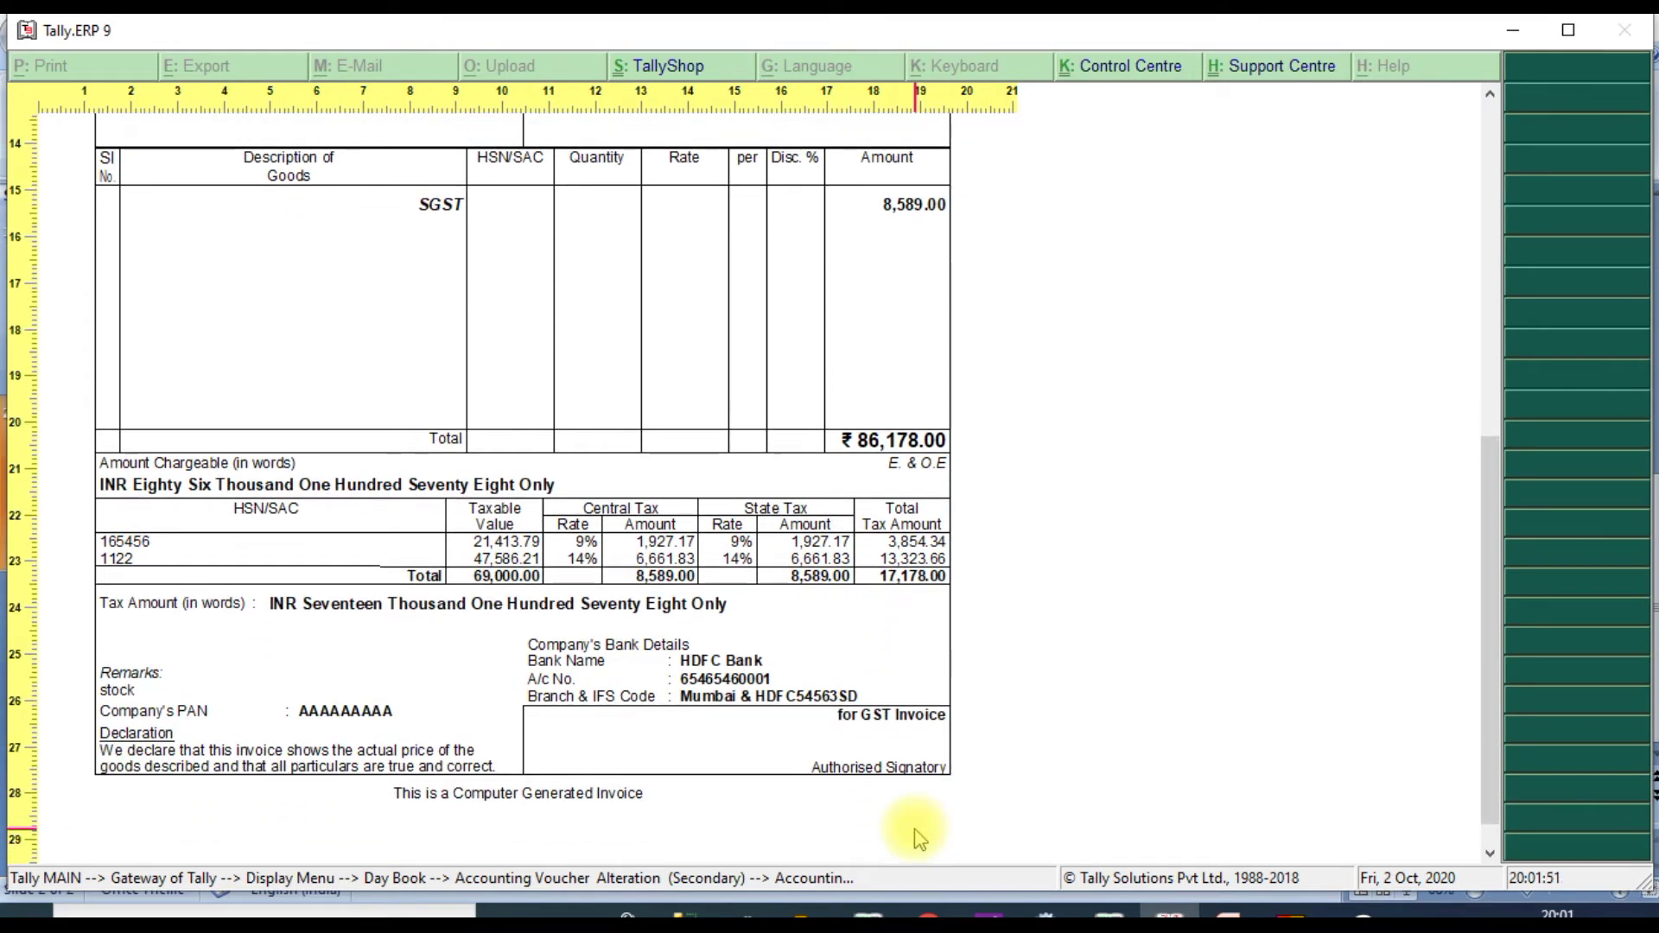
{"action": "scroll", "coordinate": [918, 838], "scroll_direction": "up", "scroll_amount": 3}
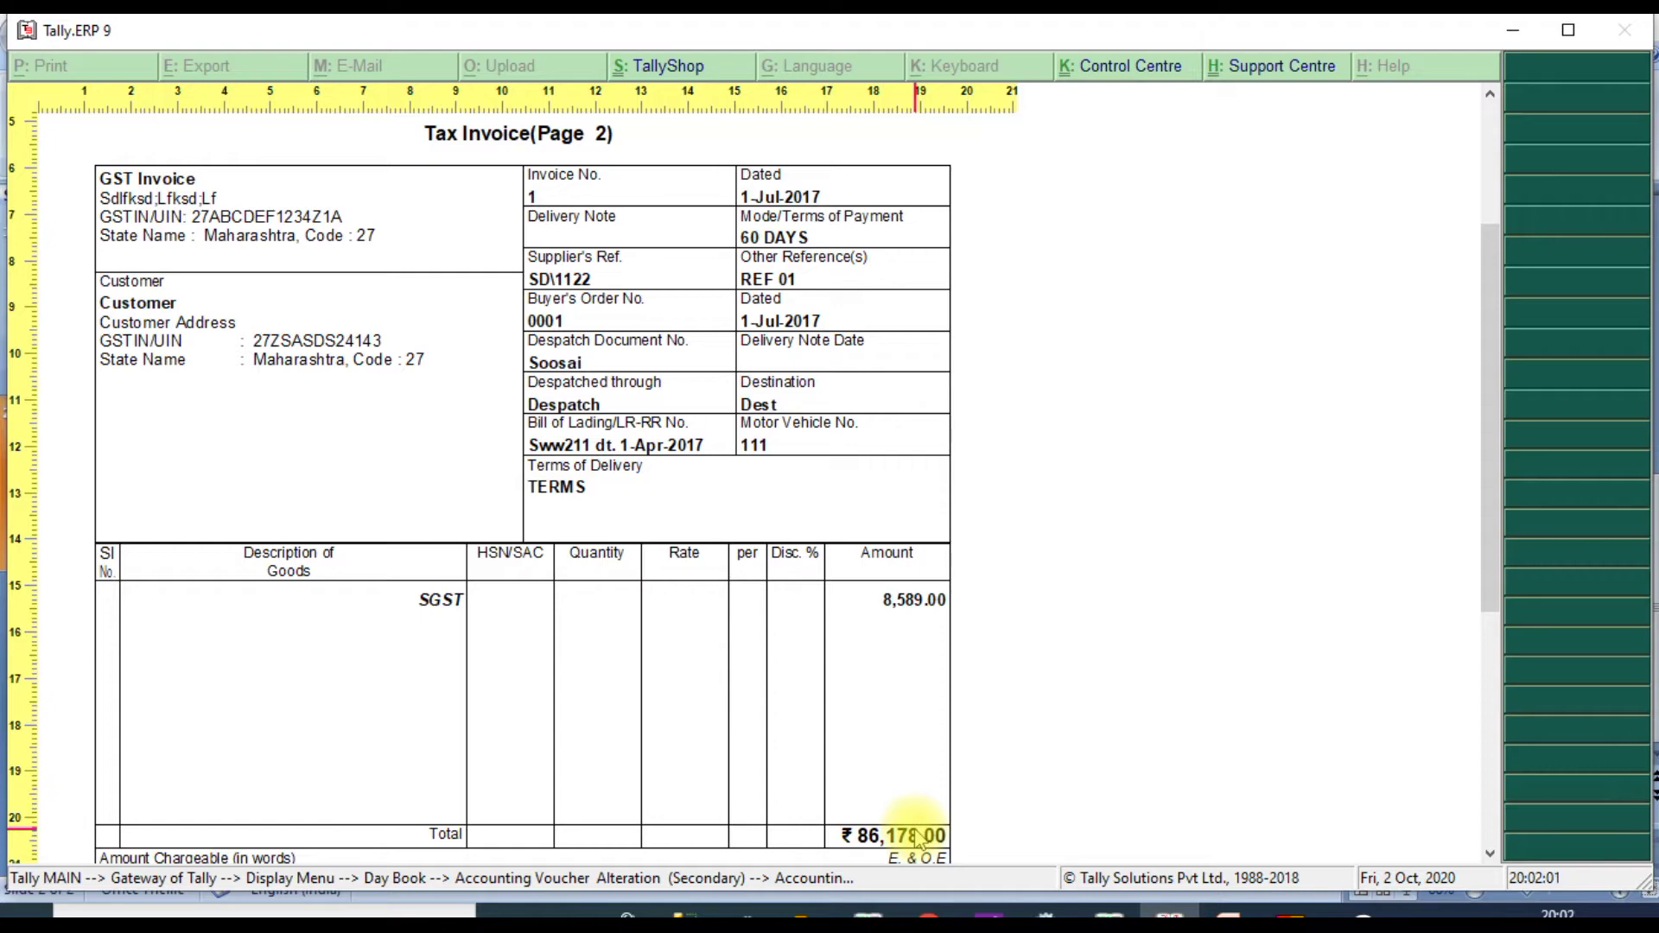
- Close the invoice preview, the sales voucher and the Day Book to return to the Display Menu
{"action": "left_click", "coordinate": [919, 837]}
{"action": "key", "text": "Escape"}
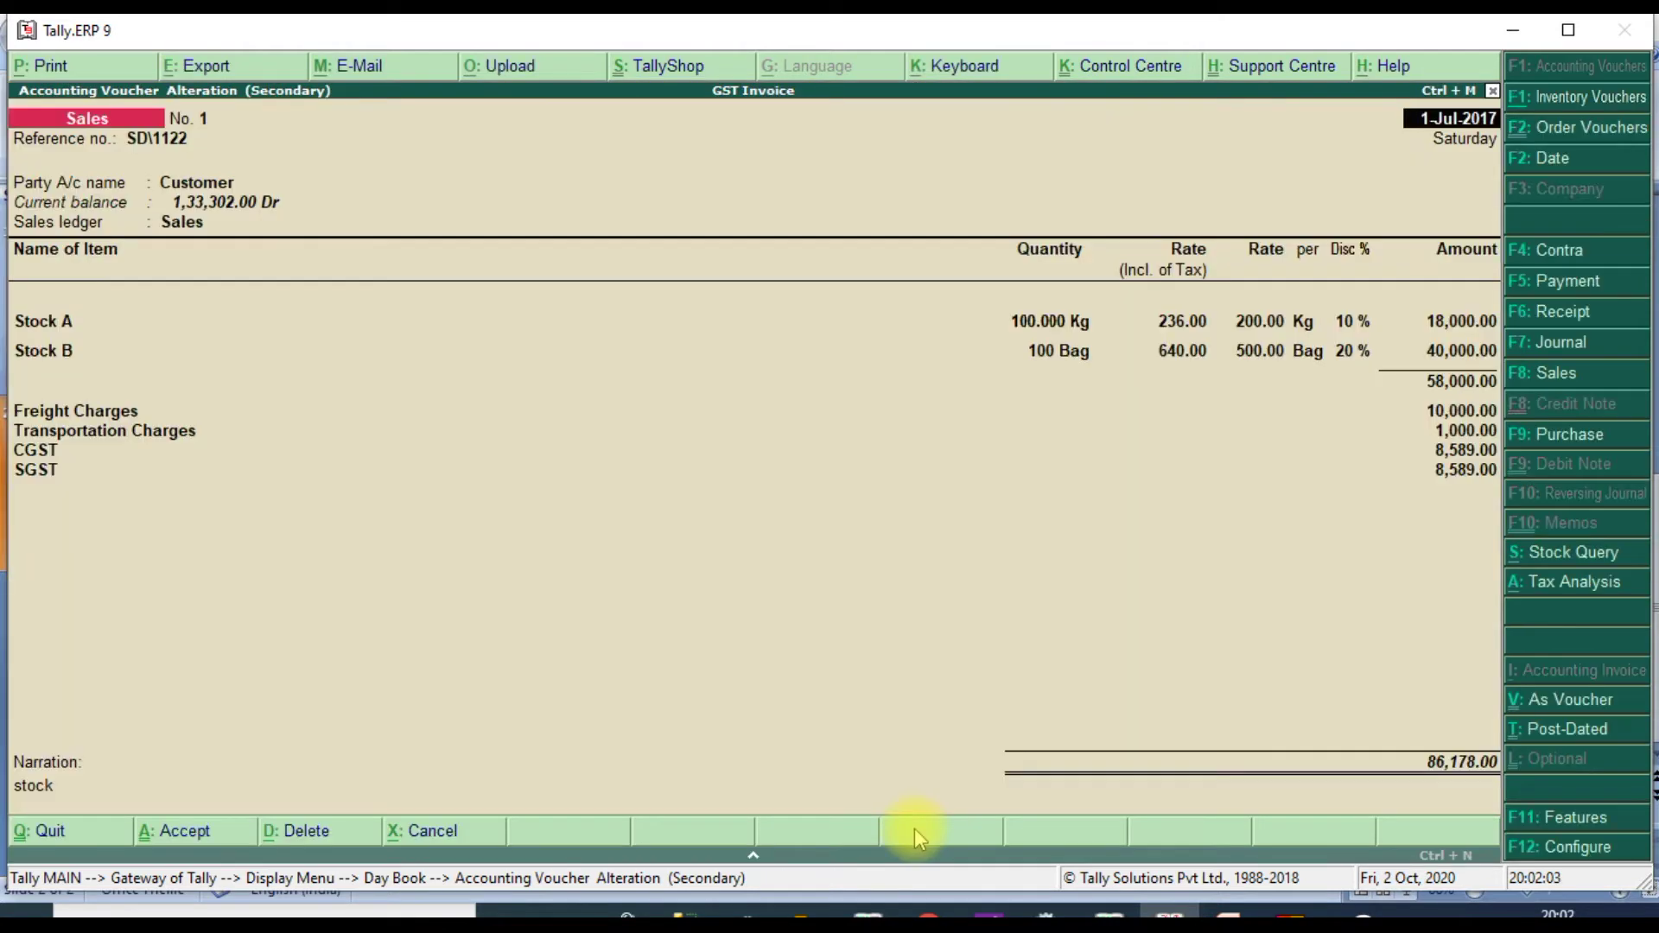
{"action": "key", "text": "Escape"}
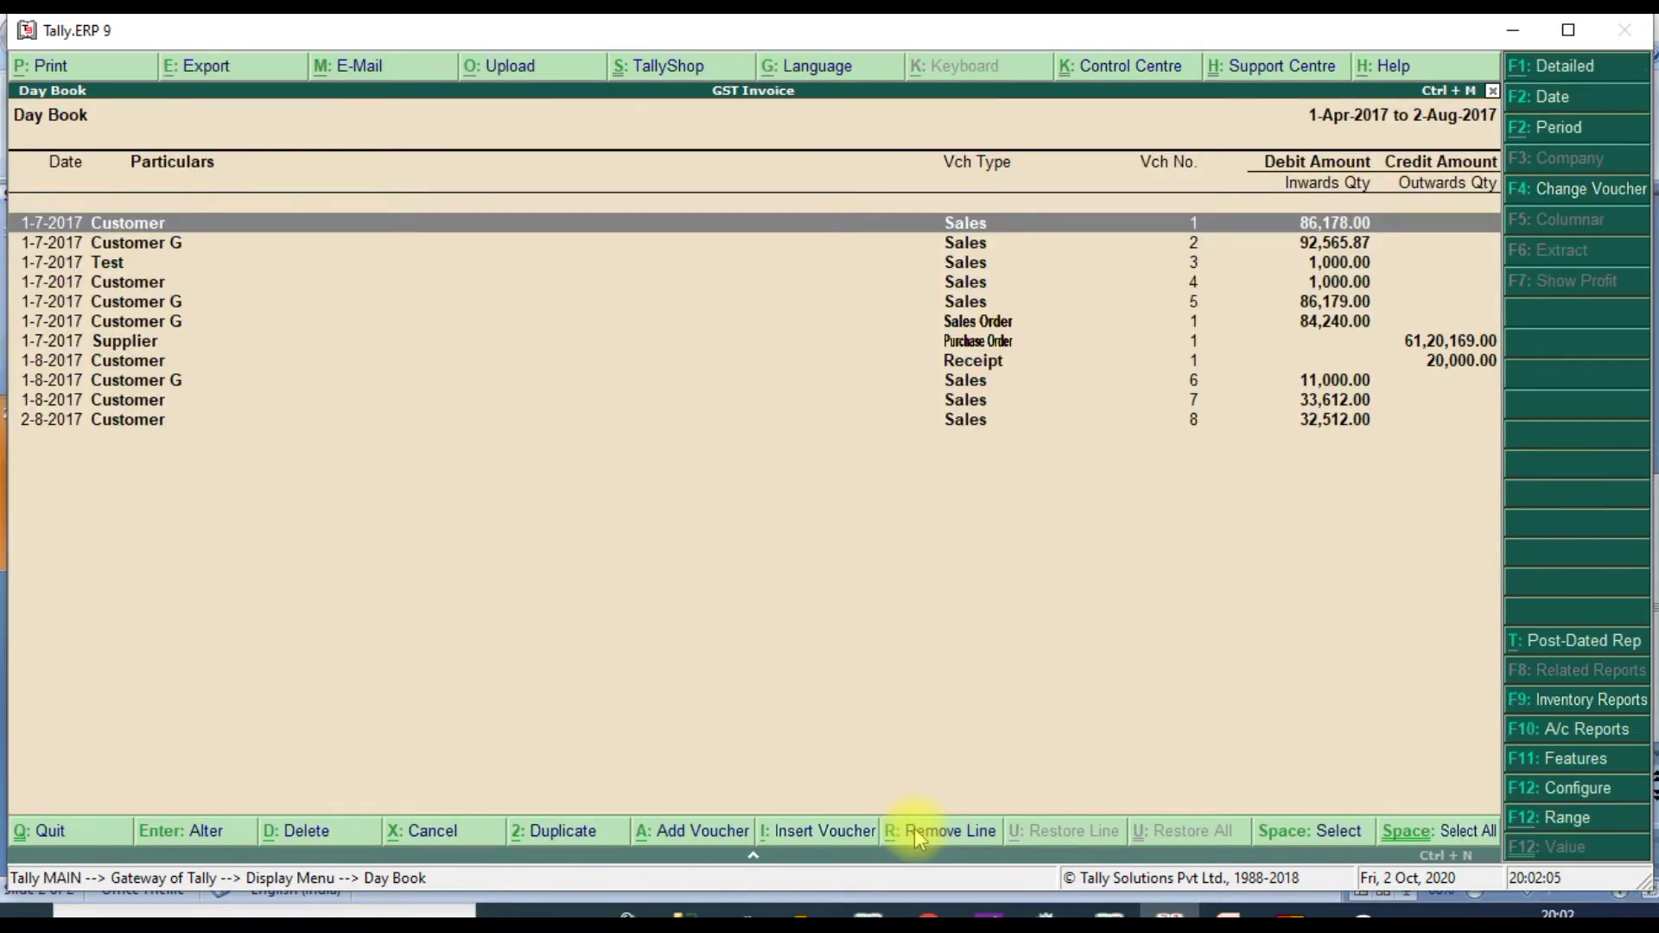
{"action": "key", "text": "Escape"}
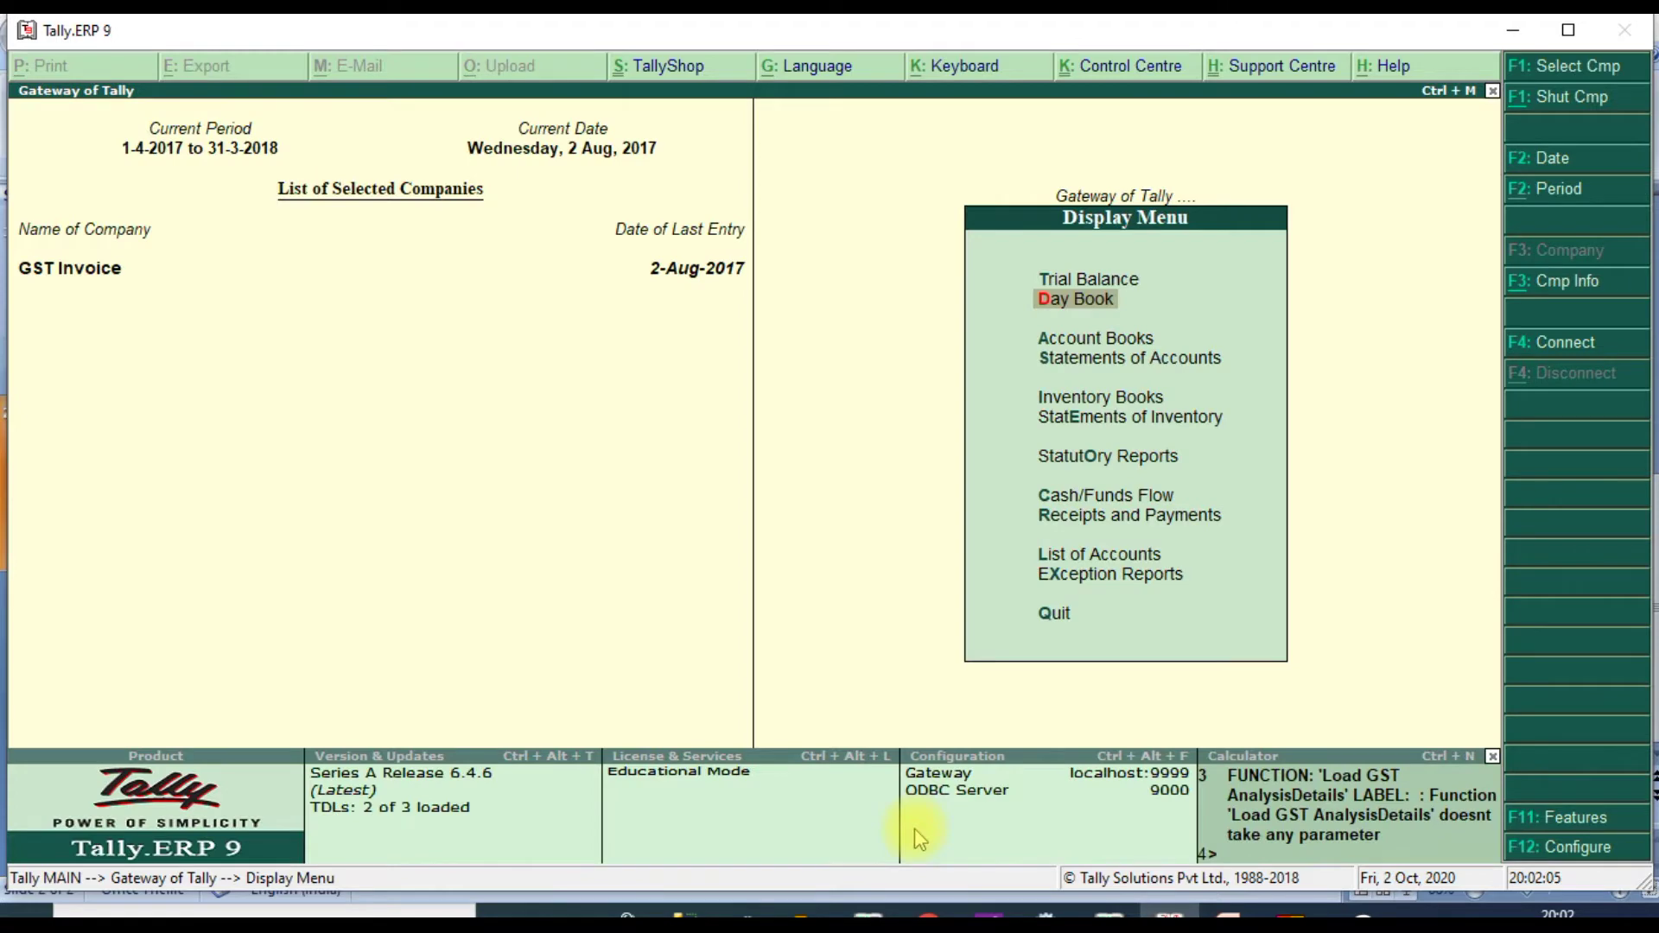
- Set Enable Customizations to Yes in the company's Add-On Features and accept the change
{"action": "left_click", "coordinate": [1546, 822]}
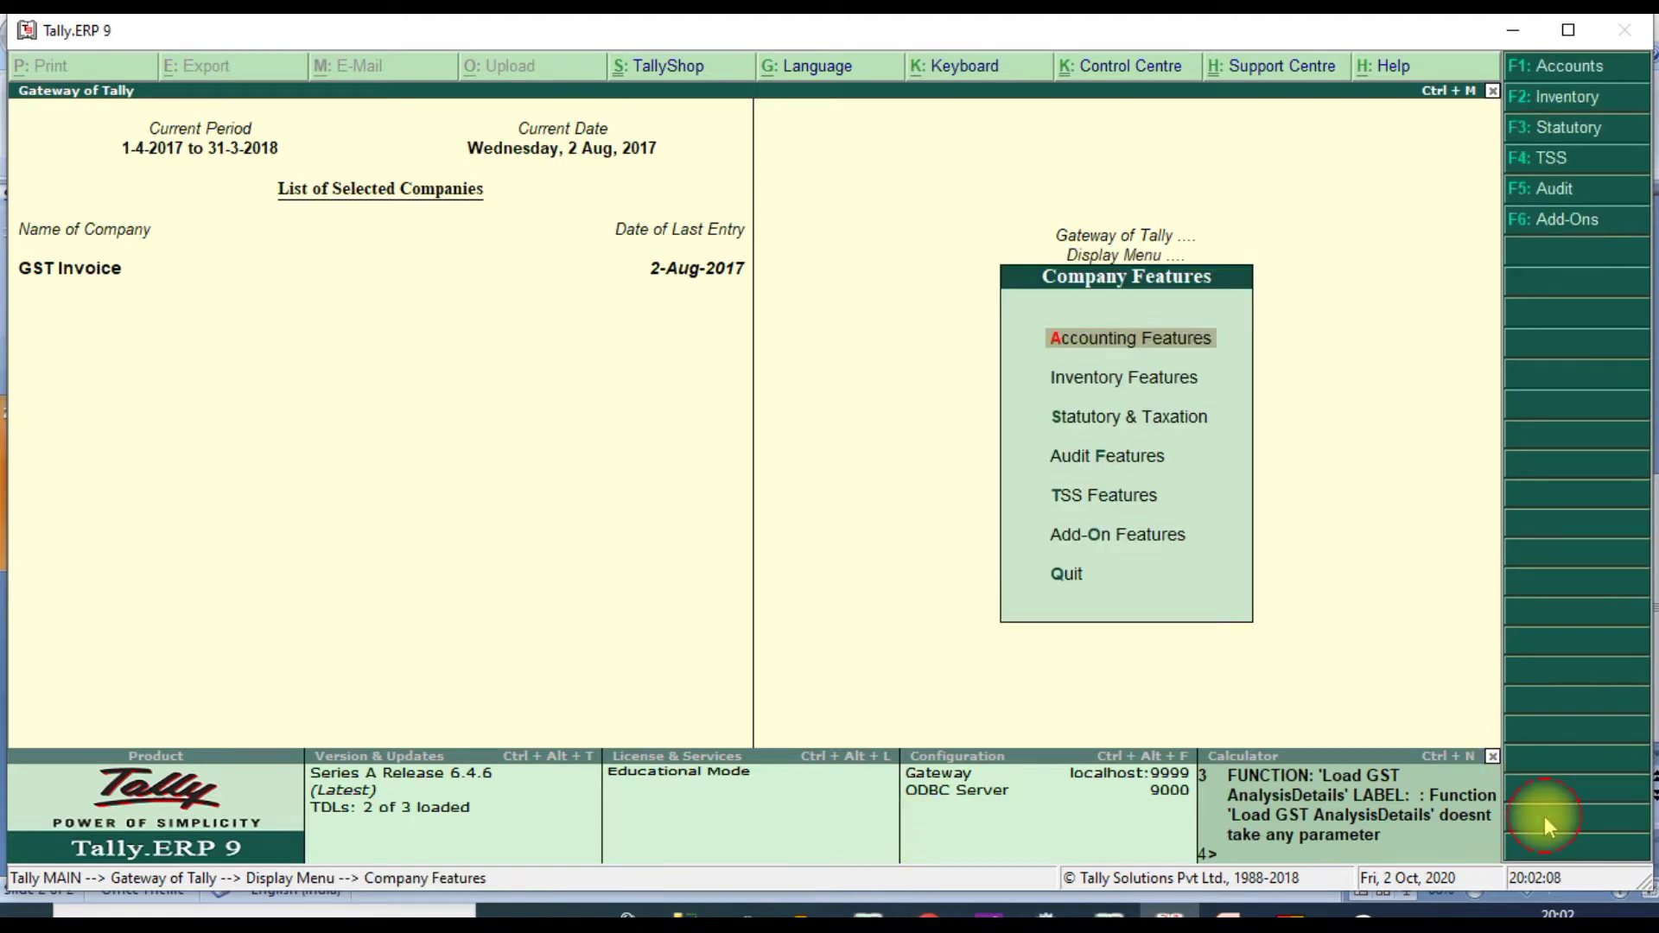
{"action": "left_click", "coordinate": [1115, 537]}
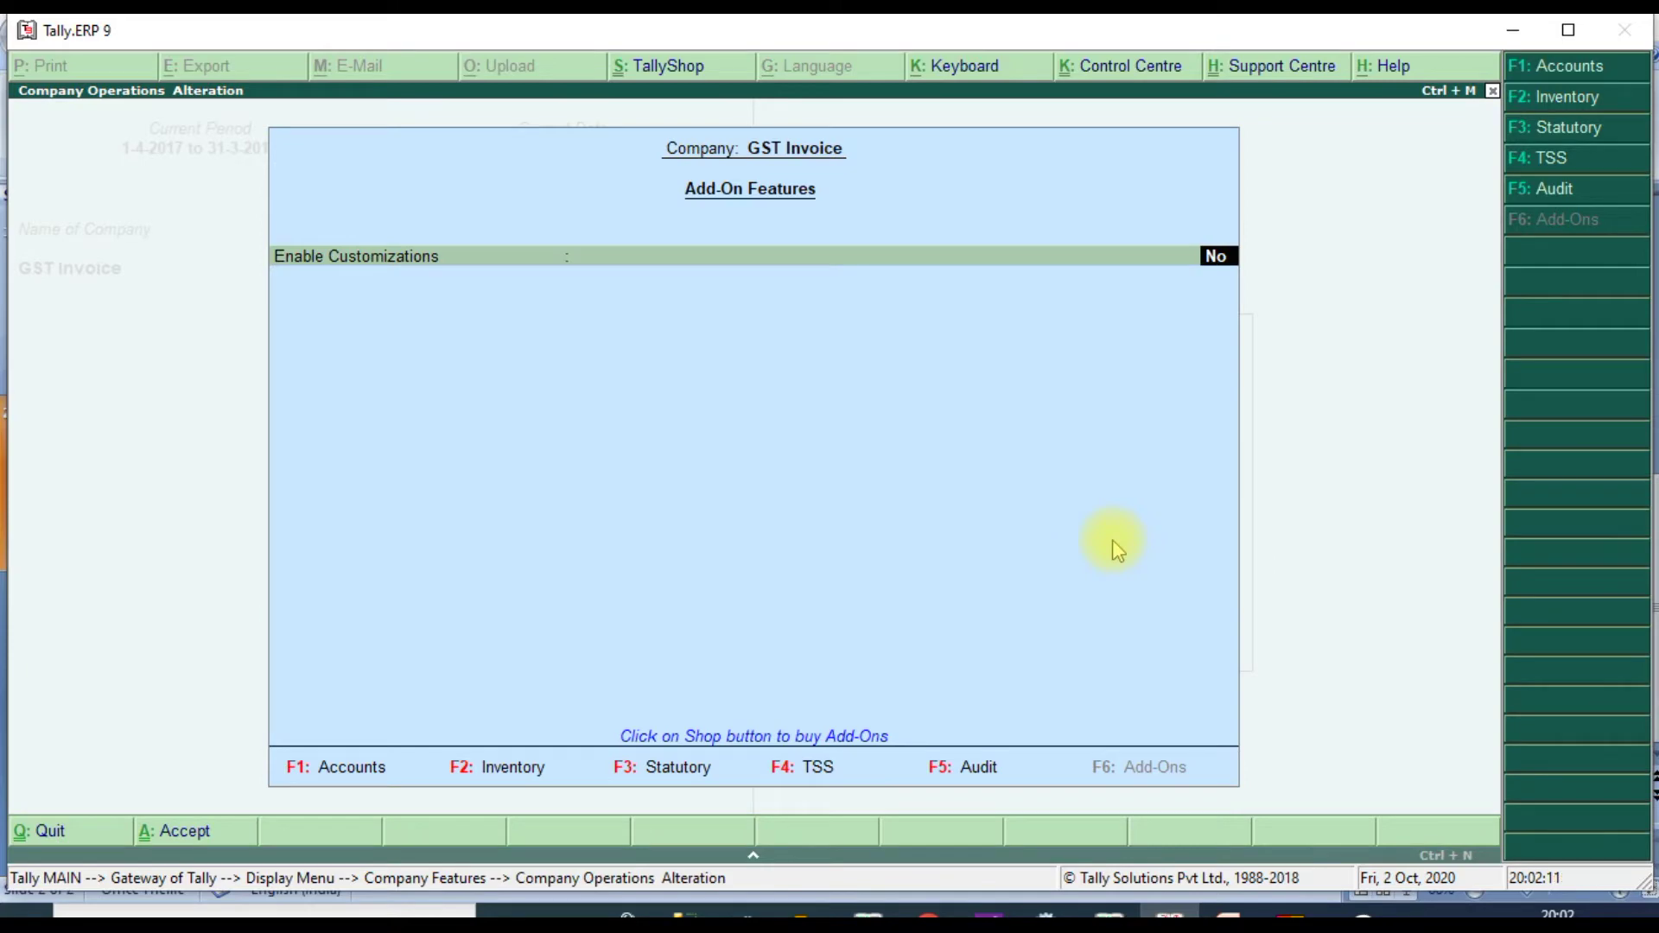
{"action": "type", "text": "yes"}
{"action": "key", "text": "Return"}
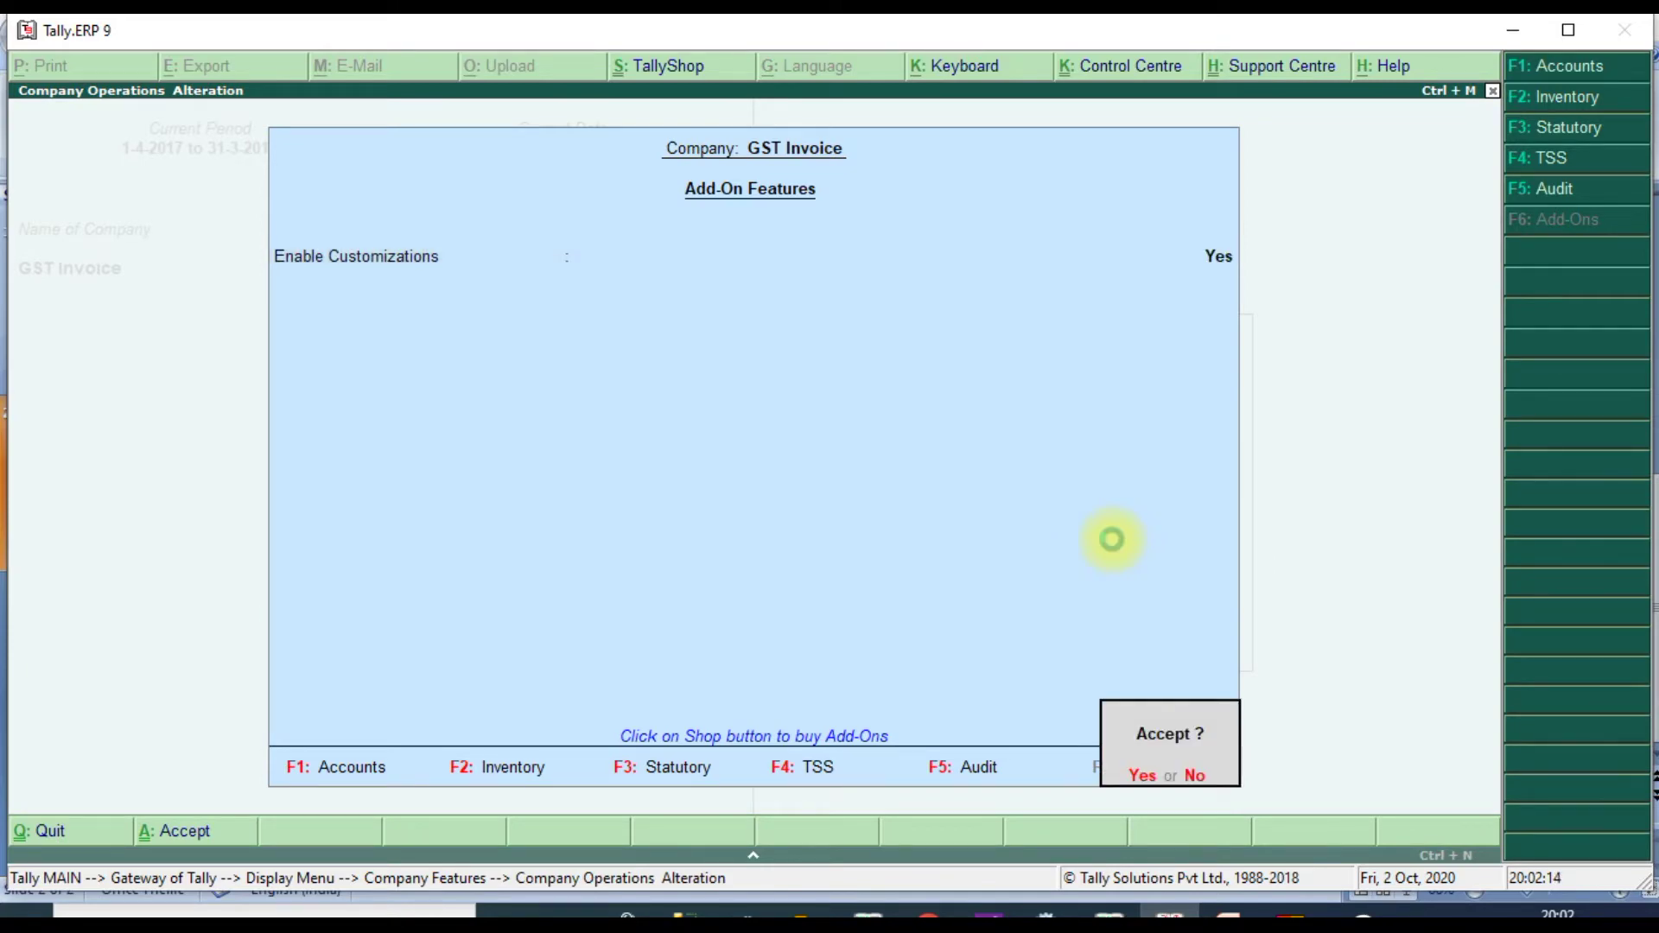
{"action": "key", "text": "Return"}
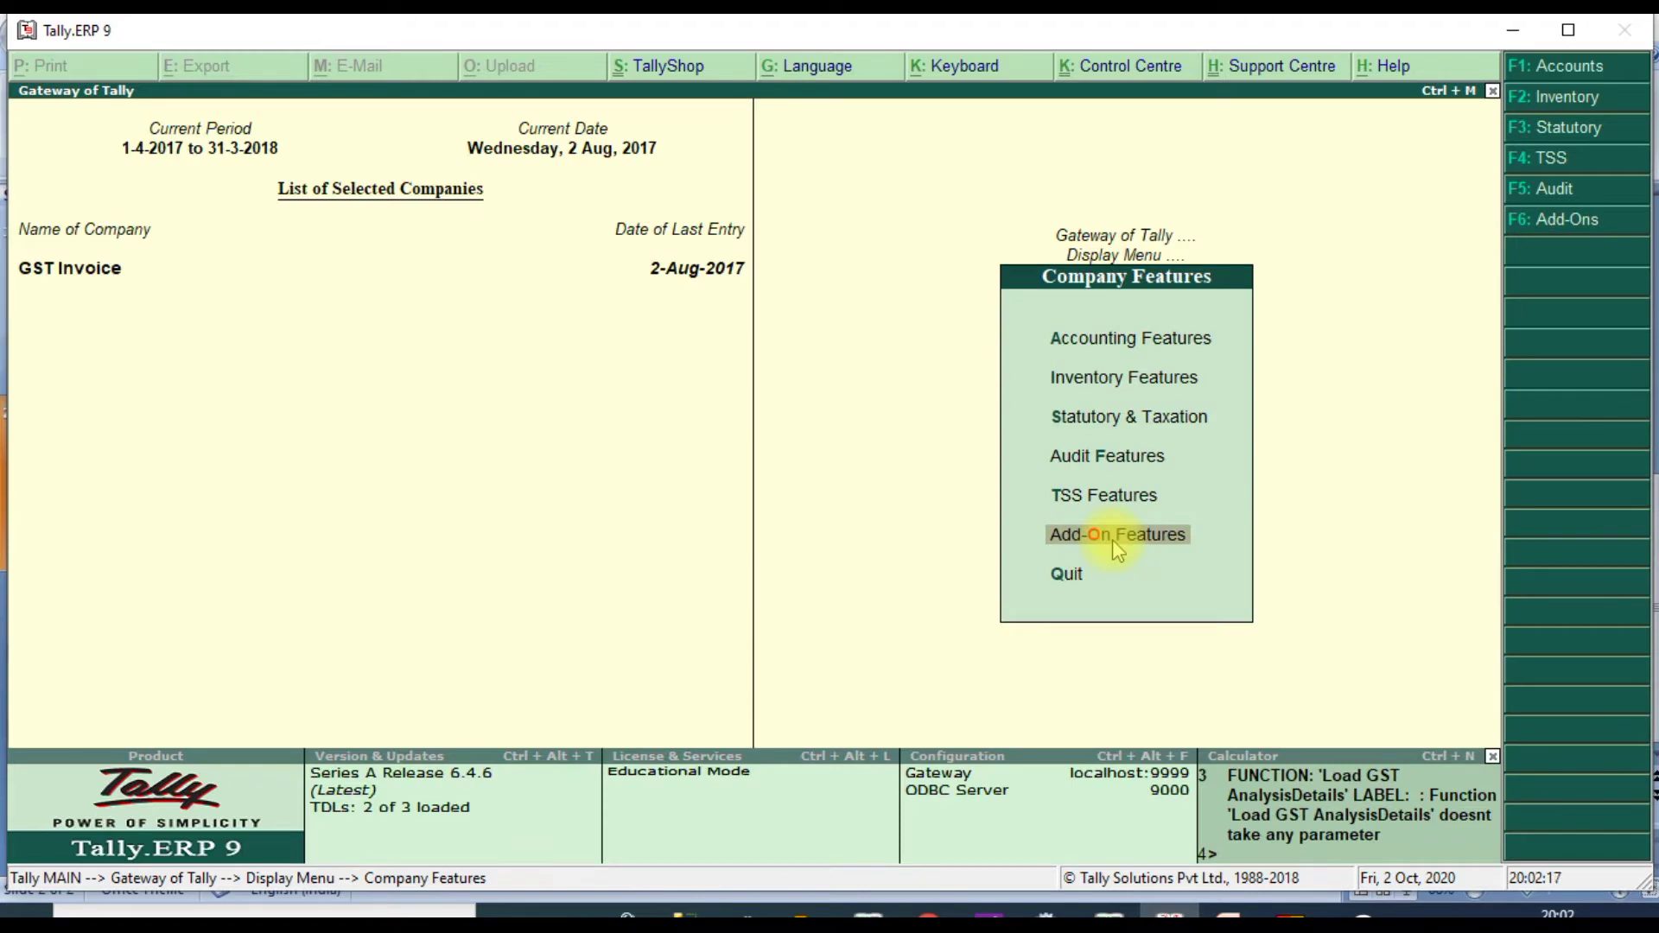
- Return to the Gateway of Tally and open the Sales voucher type for alteration from Accounts Info
{"action": "key", "text": "Escape"}
{"action": "key", "text": "Escape"}
{"action": "key", "text": "Escape"}
{"action": "key", "text": "Escape"}
{"action": "key", "text": "Return"}
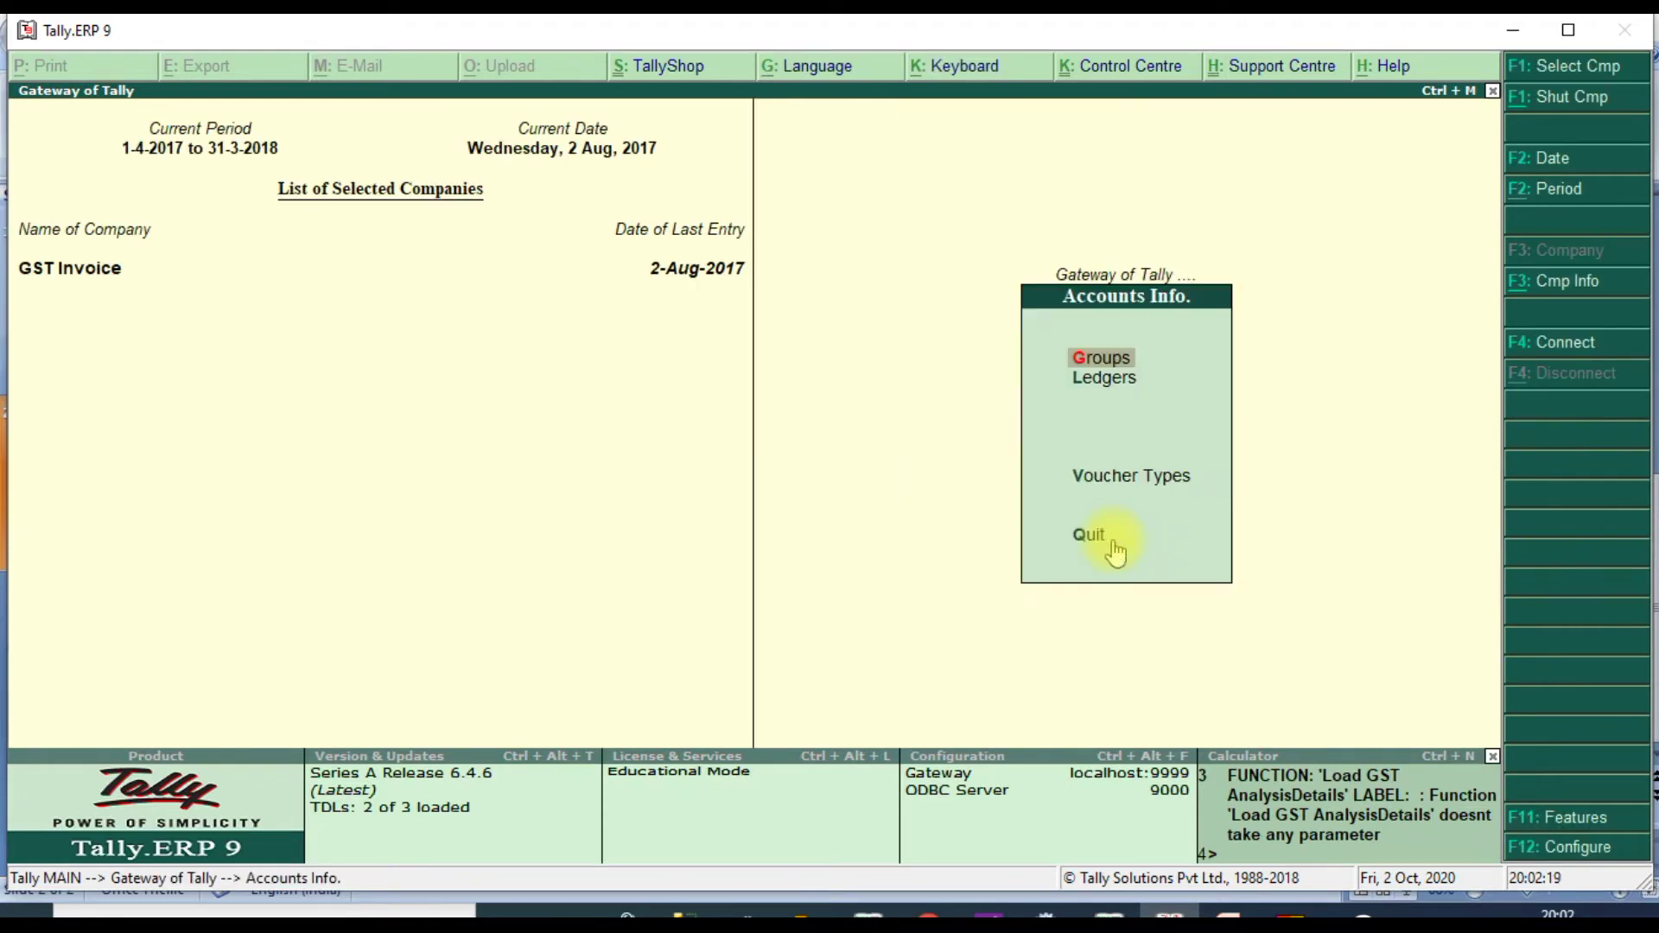
{"action": "key", "text": "v"}
{"action": "type", "text": "asa"}
{"action": "key", "text": "Return"}
- Review the Sales voucher type's general settings, including Enable Customized FCI Format, Logo Path, Authorized Name and Authorized Designation
{"action": "key", "text": "Return"}
{"action": "key", "text": "Return"}
{"action": "key", "text": "Return"}
{"action": "key", "text": "Return"}
{"action": "key", "text": "Return"}
{"action": "key", "text": "Return"}
{"action": "key", "text": "Return"}
{"action": "key", "text": "Return"}
{"action": "key", "text": "Return"}
{"action": "key", "text": "Return"}
{"action": "key", "text": "Return"}
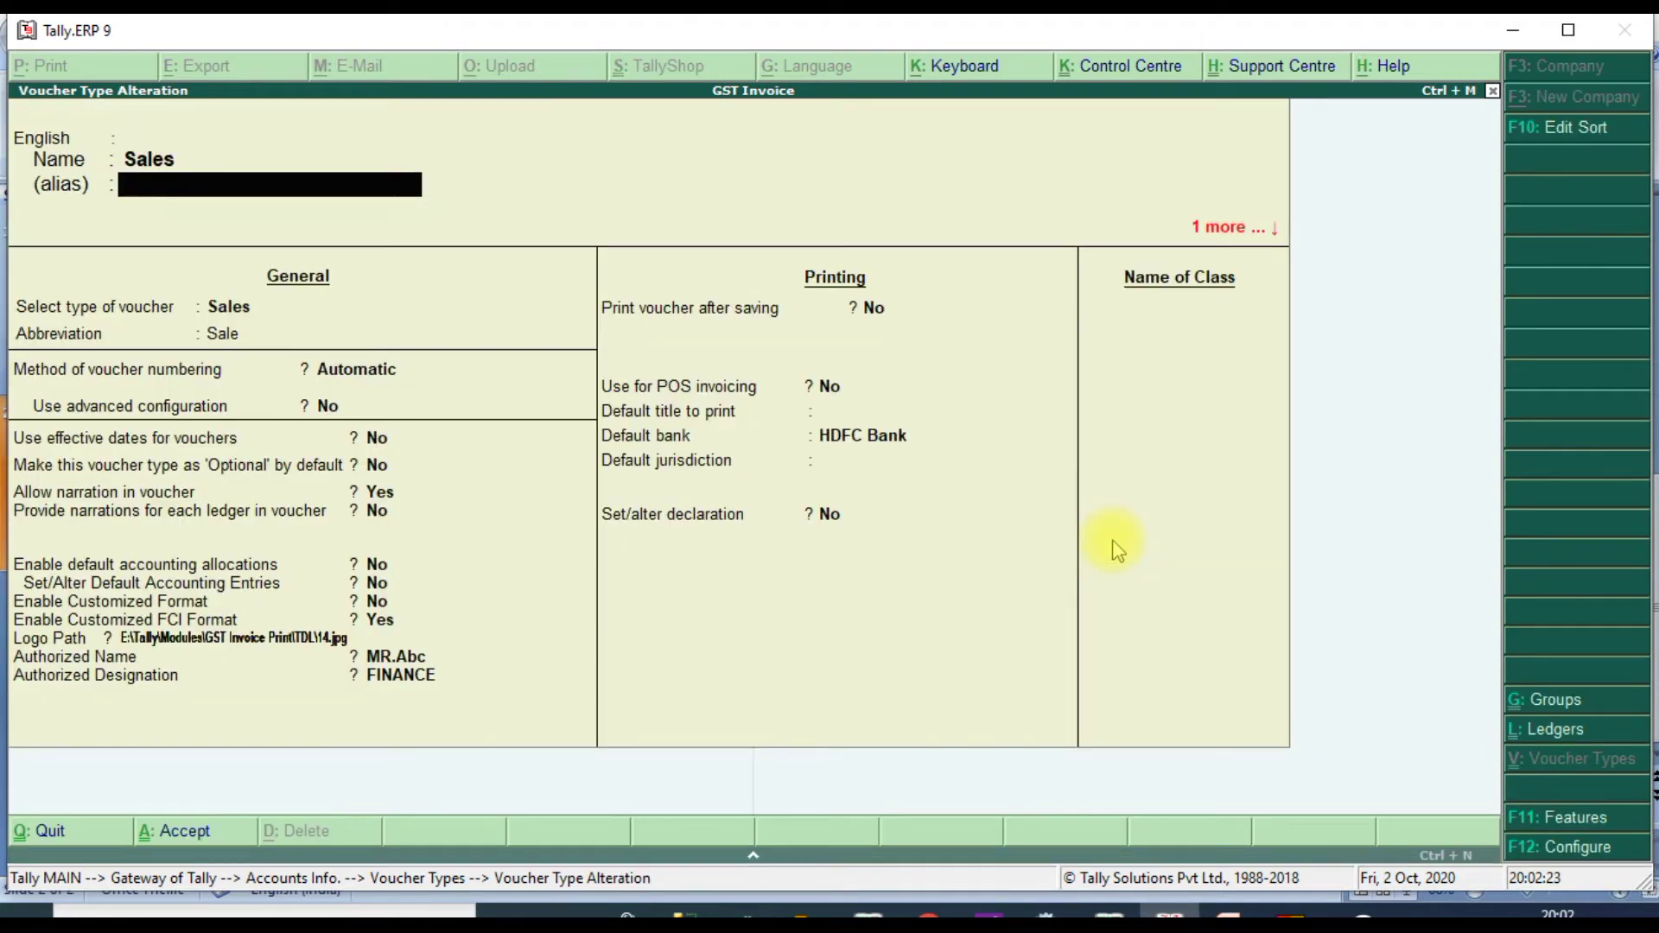
{"action": "key", "text": "Return"}
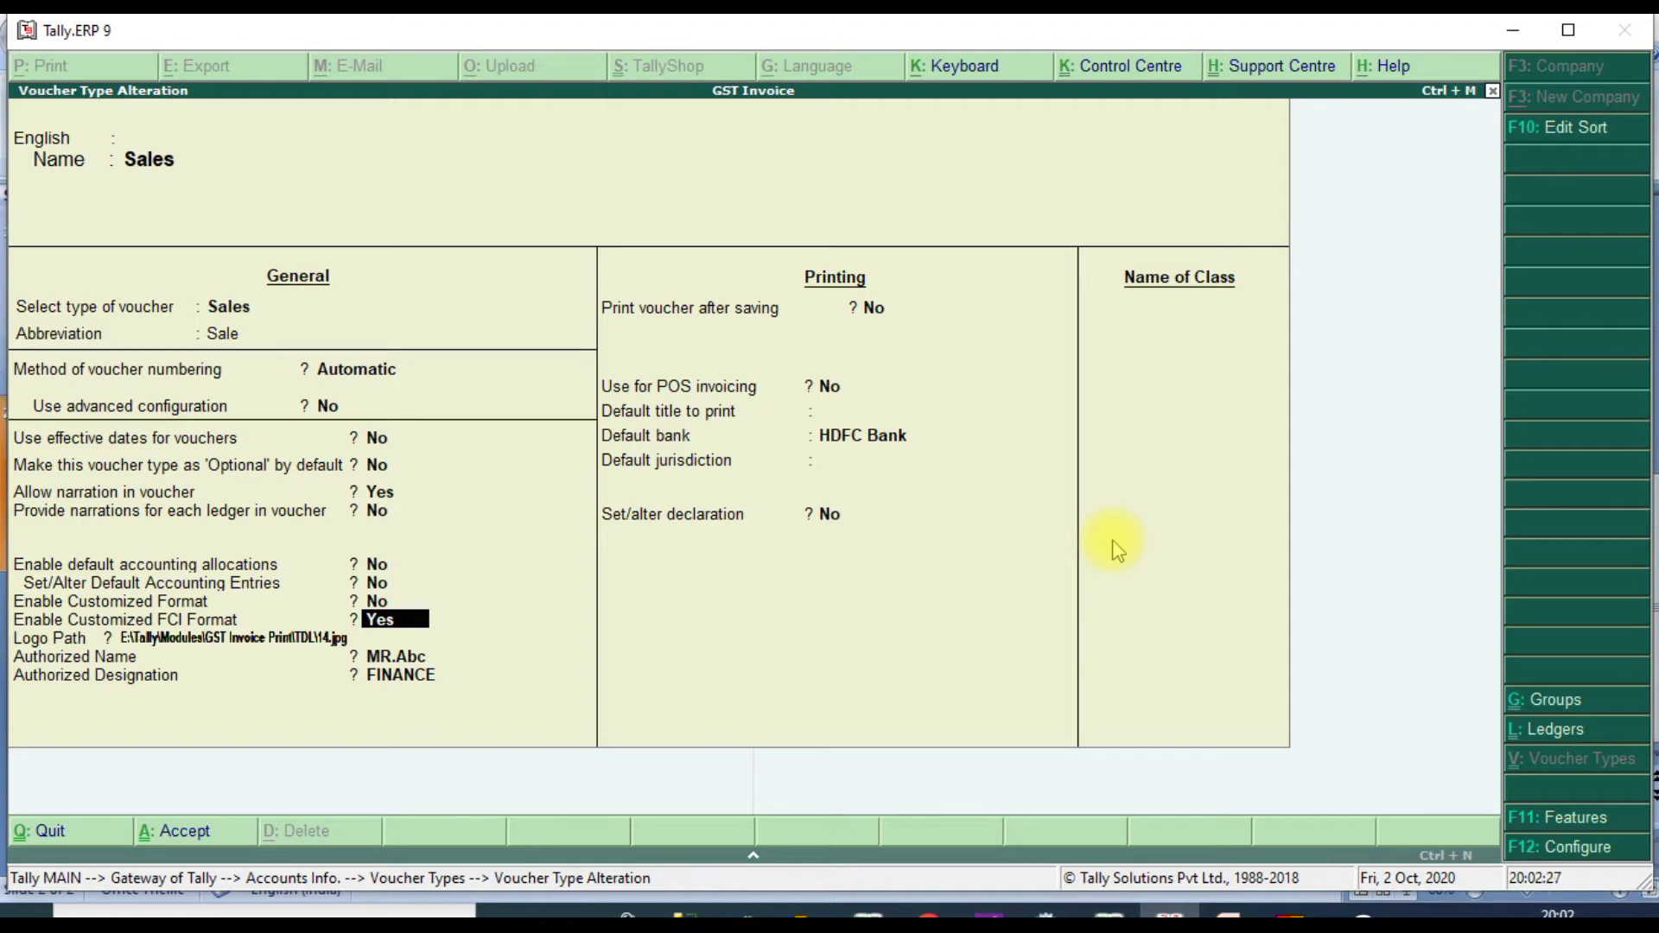
{"action": "key", "text": "Return"}
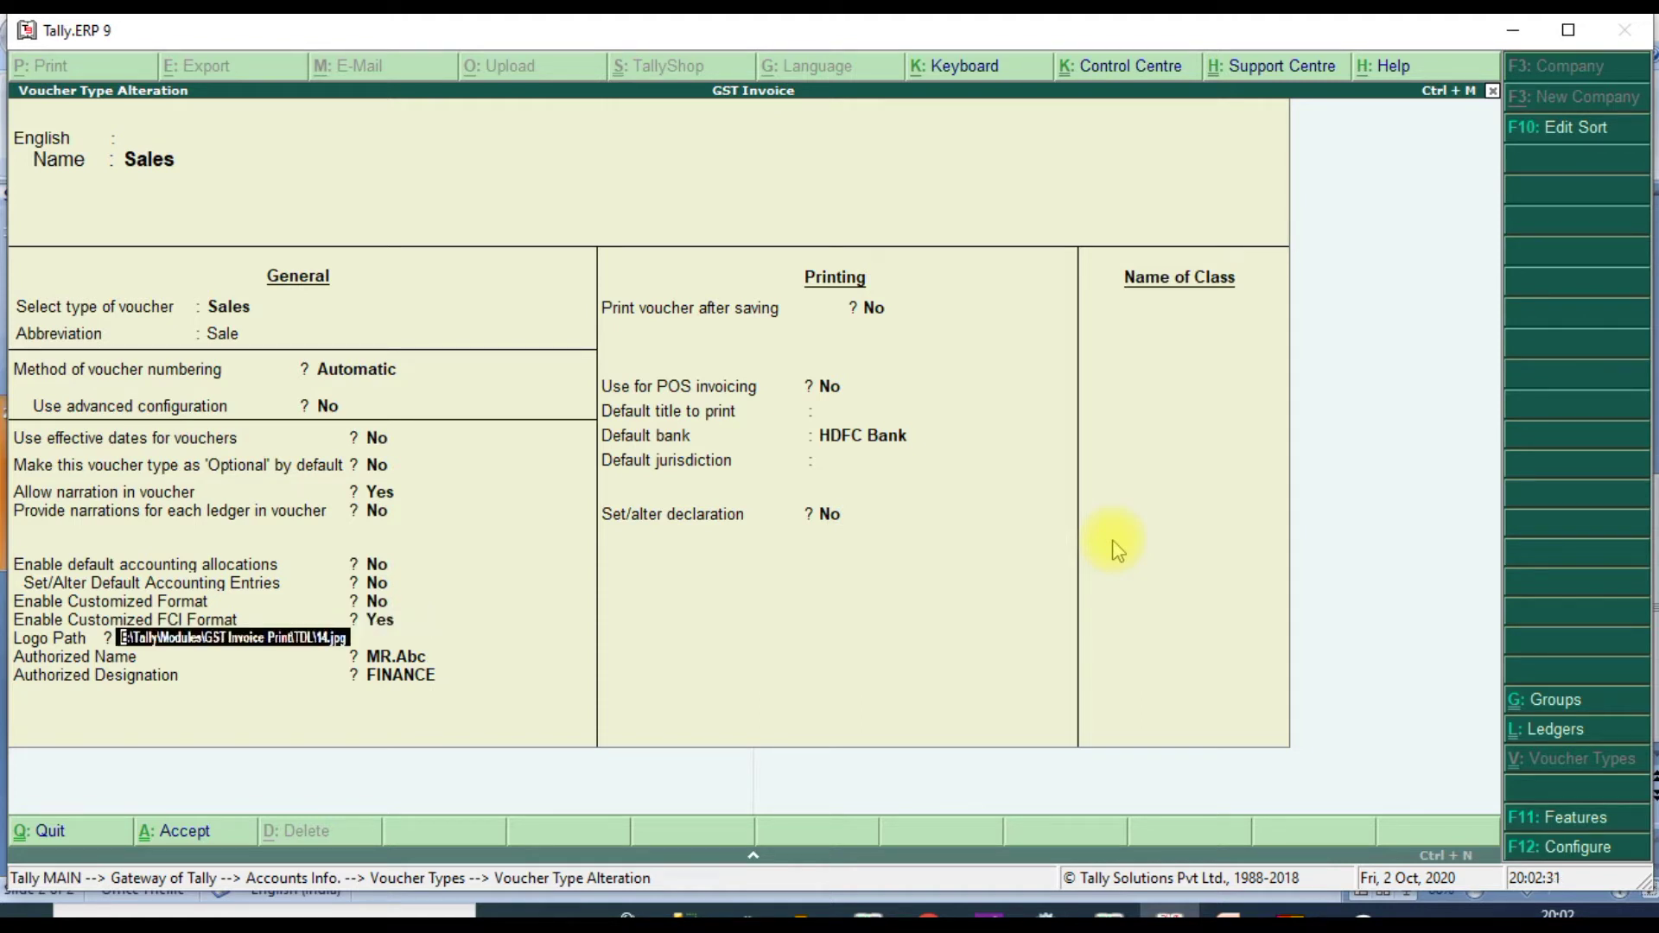
{"action": "key", "text": "Return"}
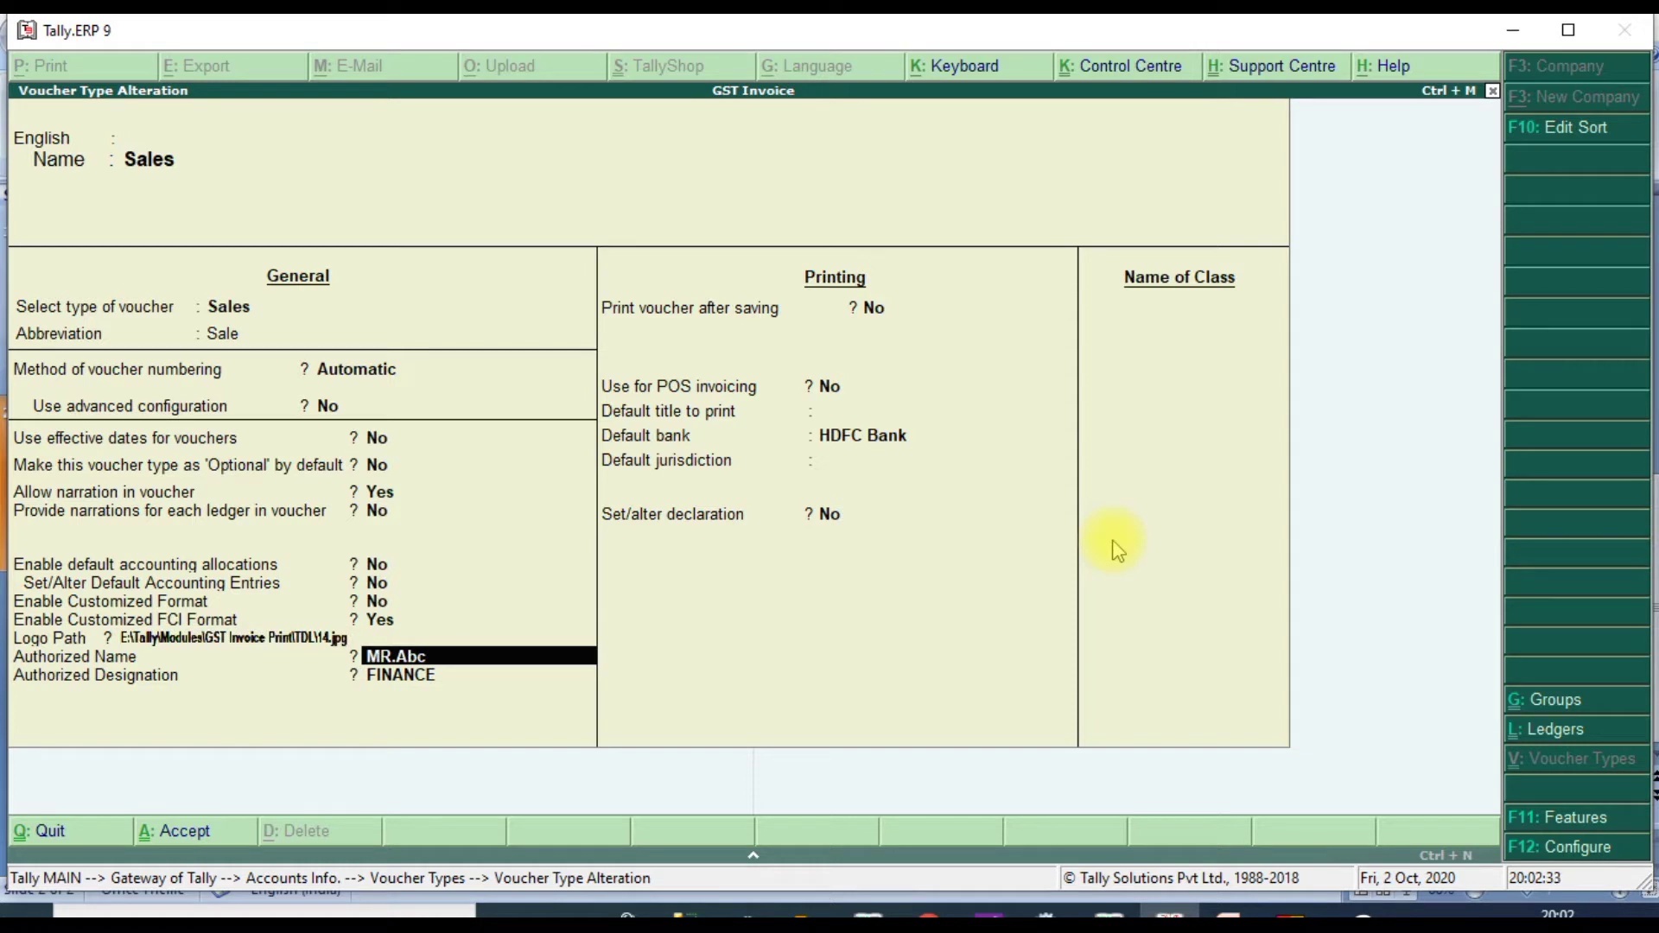
{"action": "key", "text": "Return"}
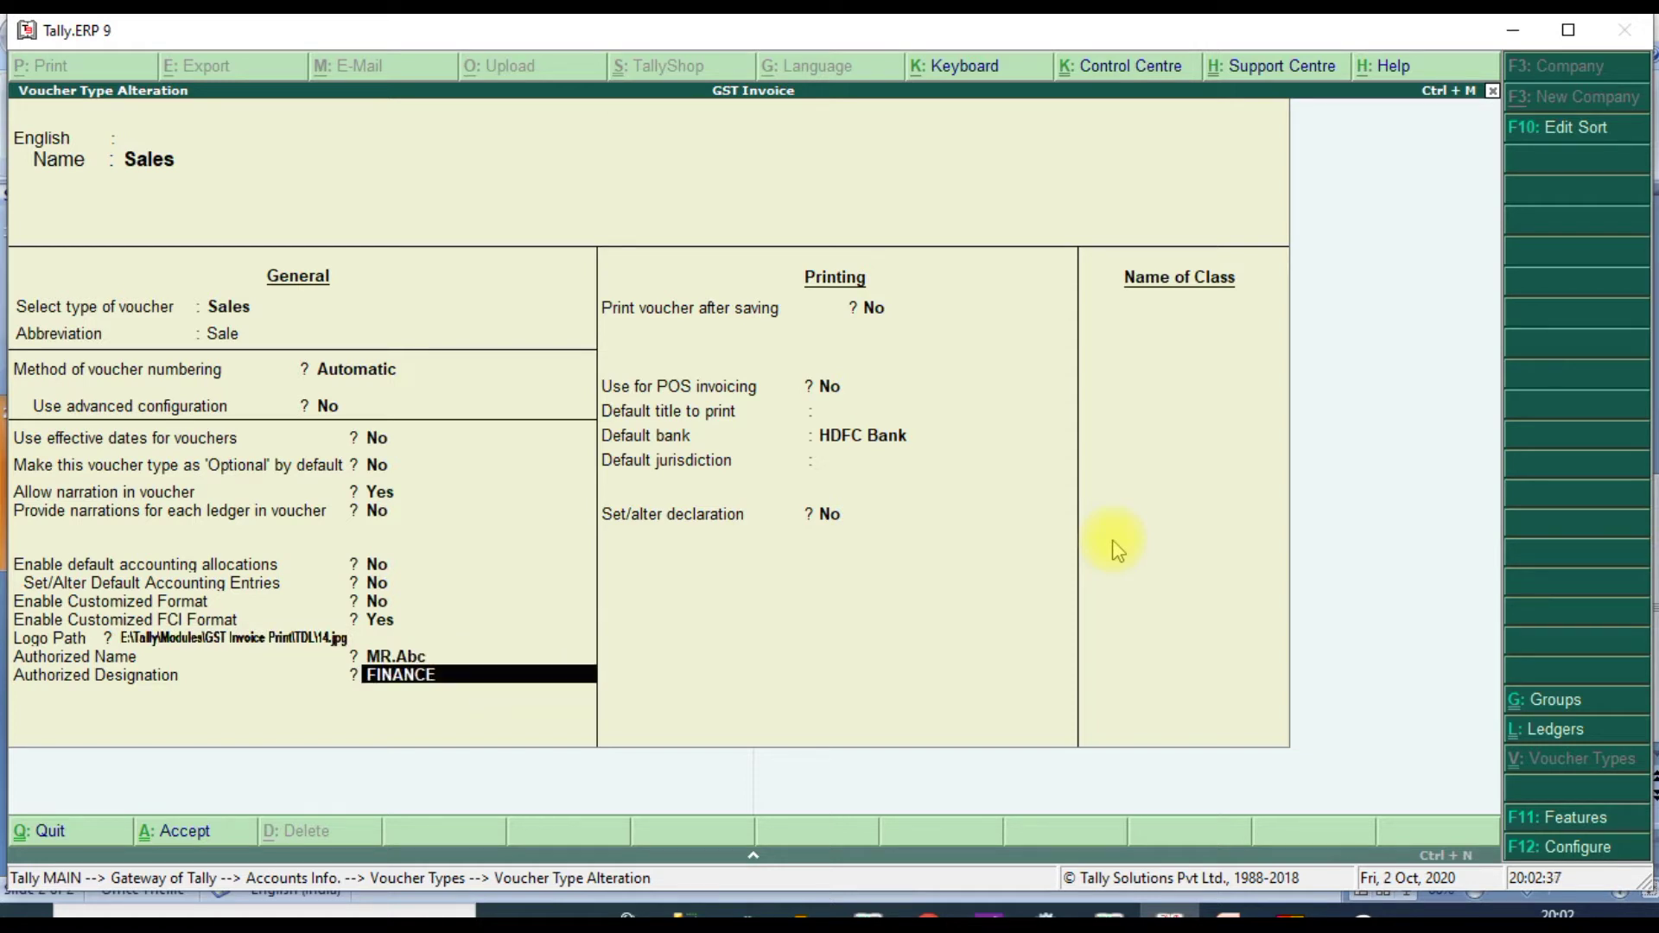
- Accept the Sales voucher type's authorized designation and printing settings as they are, and save the voucher type
{"action": "key", "text": "Return"}
{"action": "key", "text": "Return"}
{"action": "key", "text": "Return"}
{"action": "key", "text": "Return"}
{"action": "key", "text": "Return"}
{"action": "key", "text": "Return"}
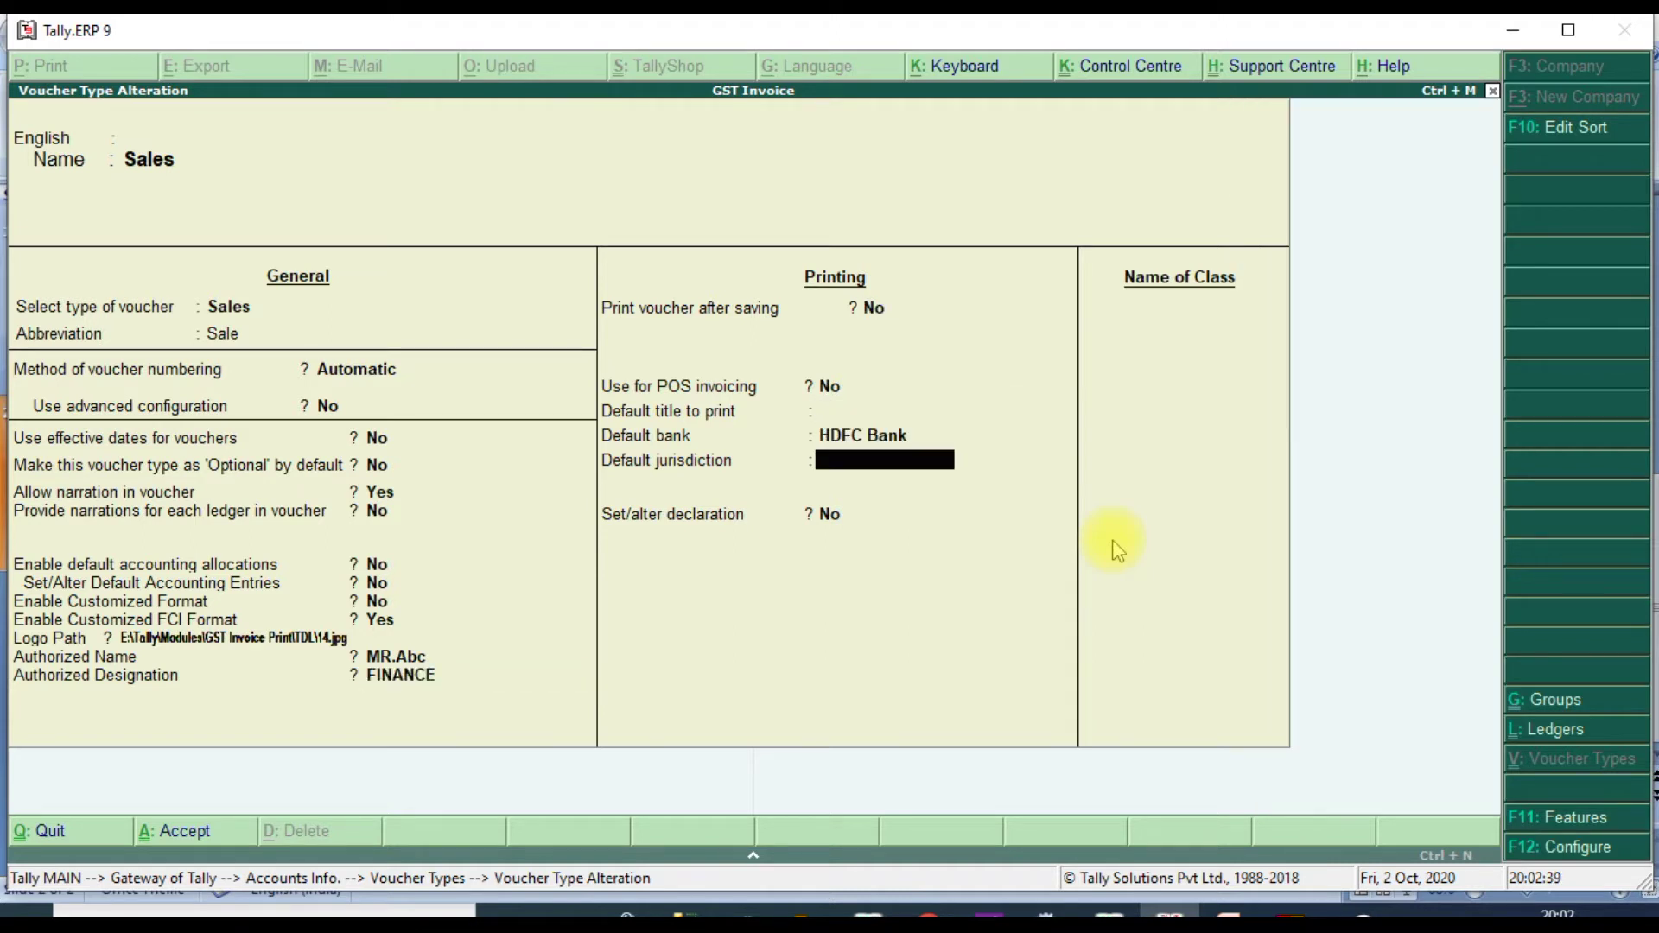
{"action": "key", "text": "Return"}
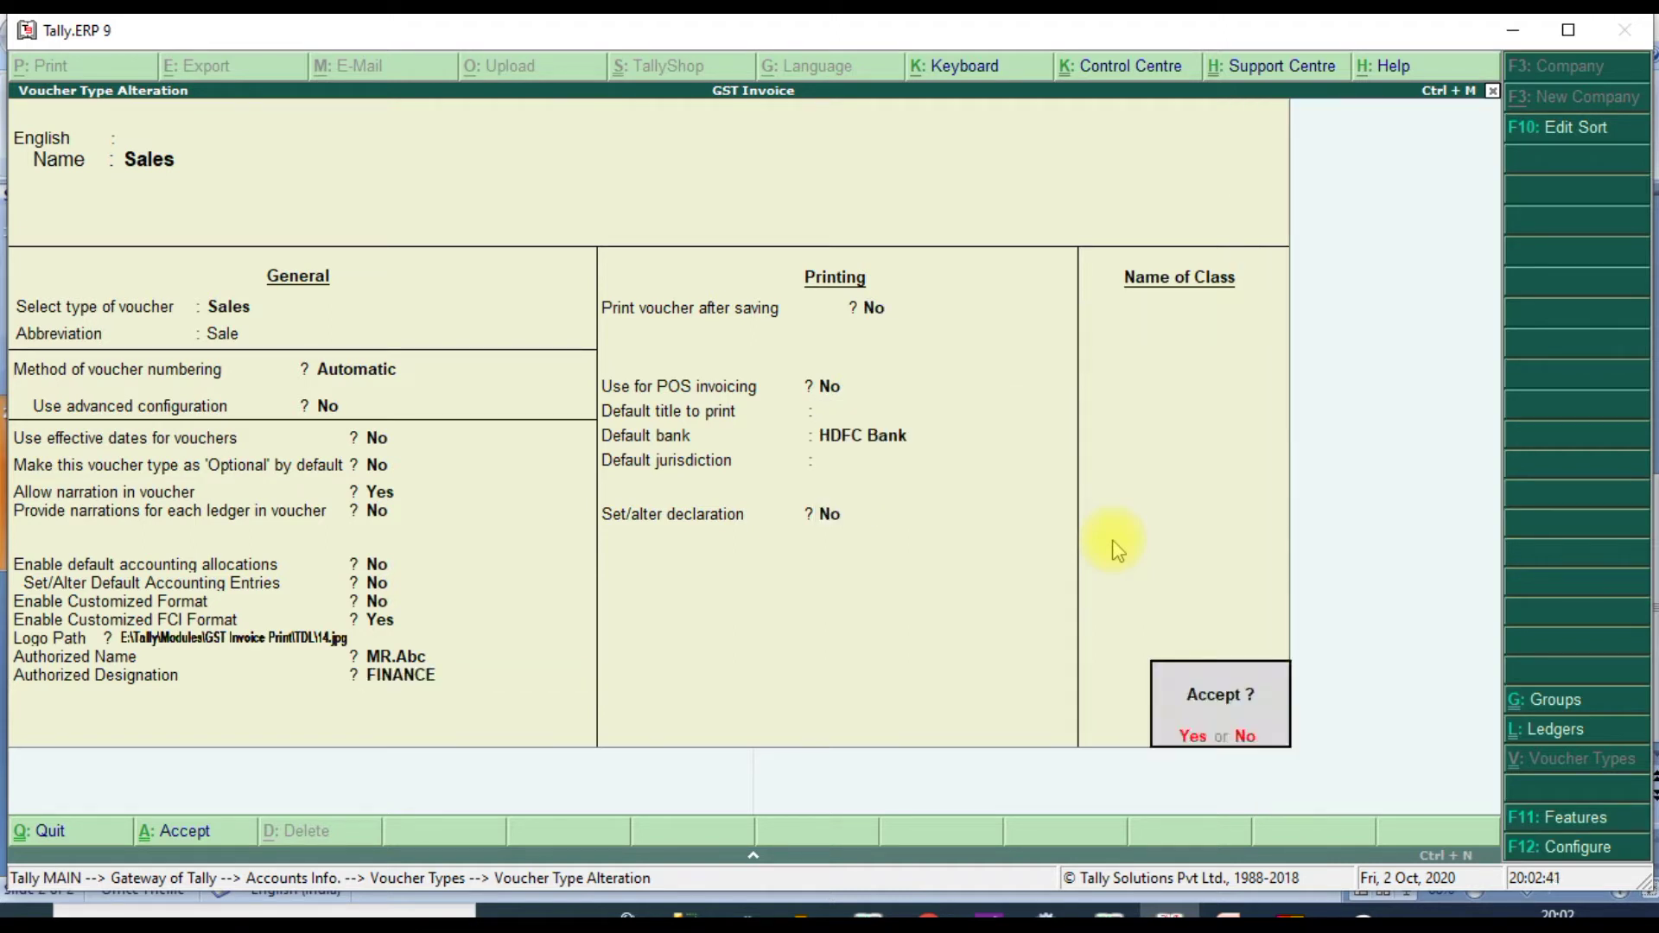
{"action": "key", "text": "Return"}
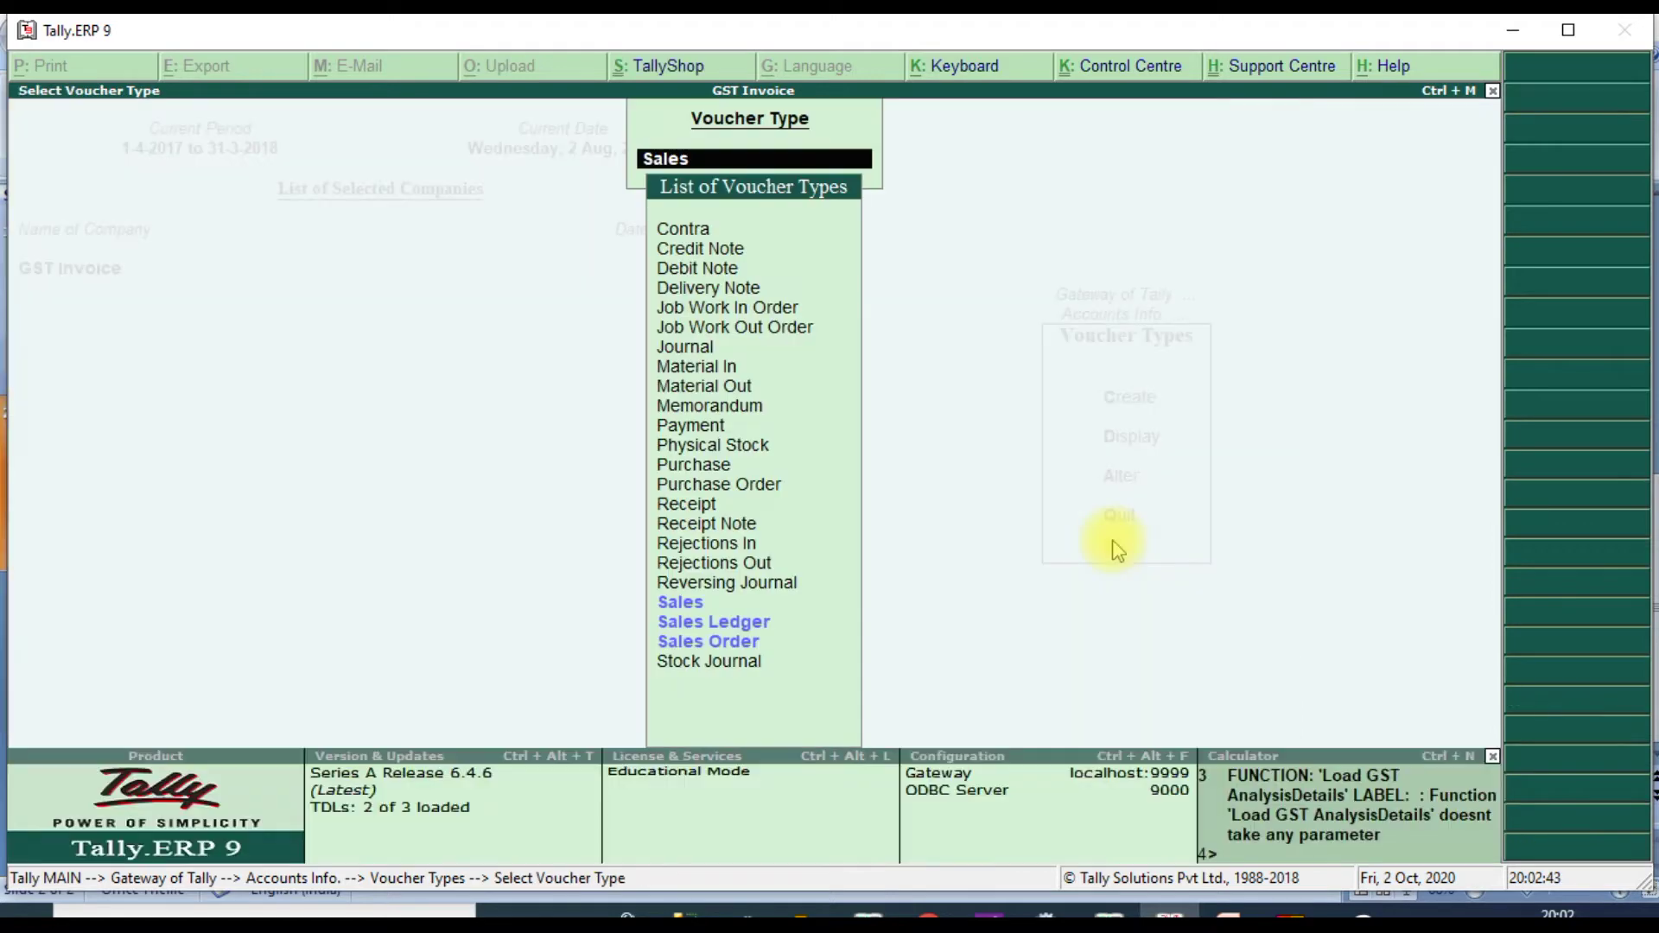
- Leave the voucher types and open the Day Book for the period 1-Apr-2017 to 2-Aug-2017
{"action": "key", "text": "Escape"}
{"action": "key", "text": "Escape"}
{"action": "key", "text": "Escape"}
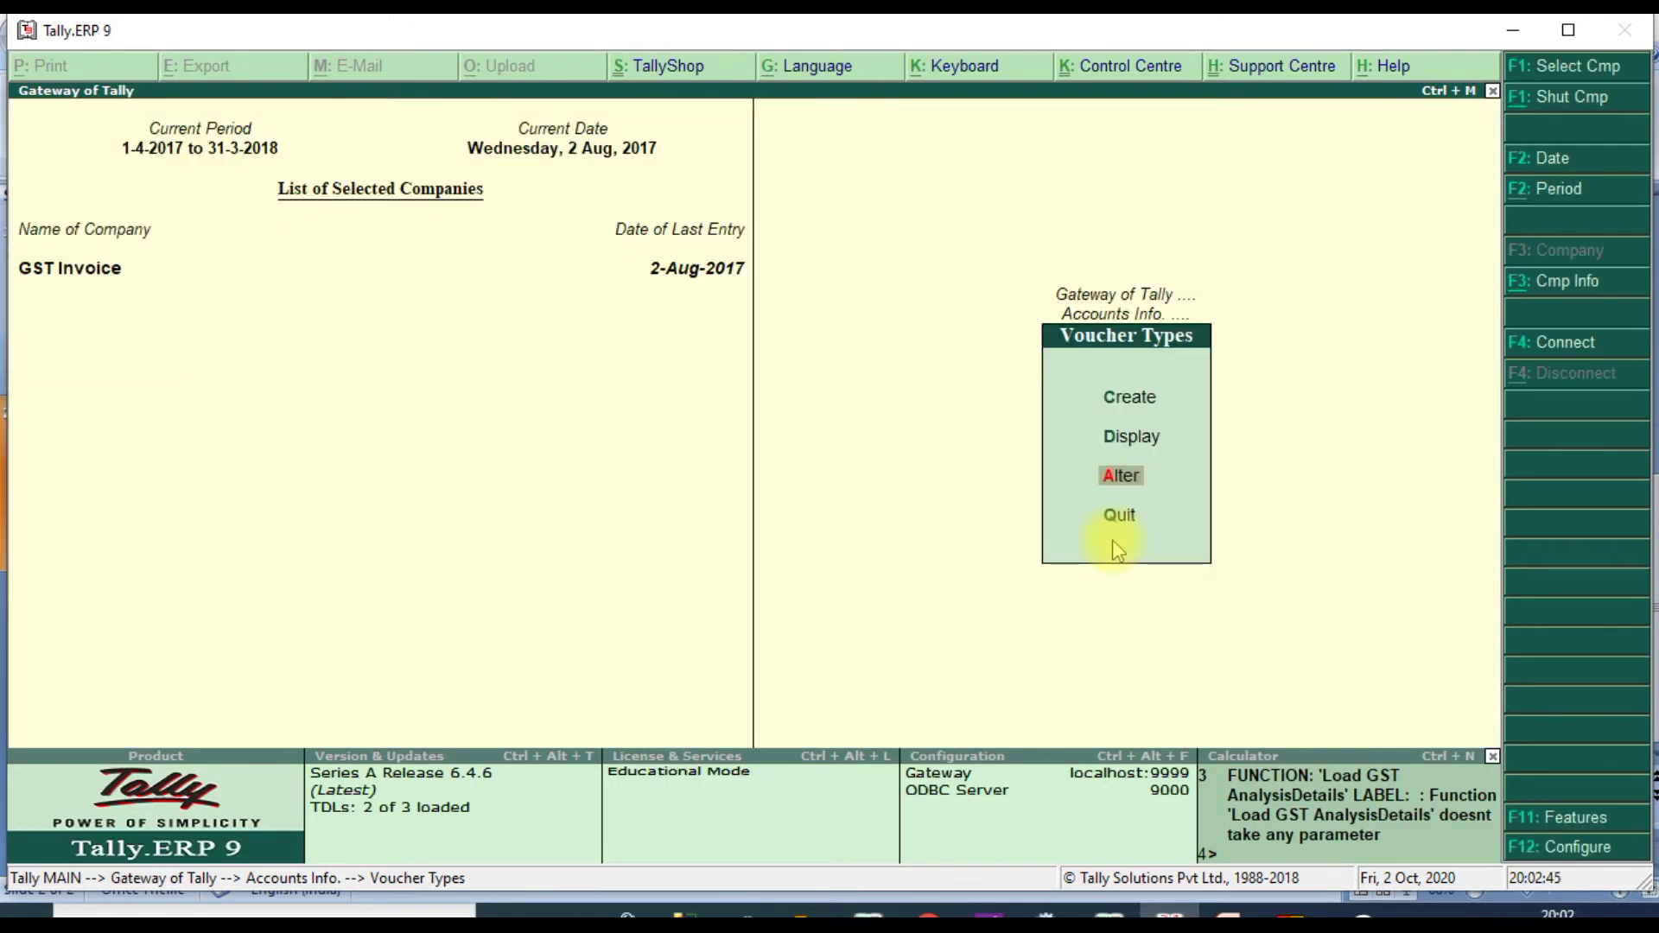
{"action": "key", "text": "d"}
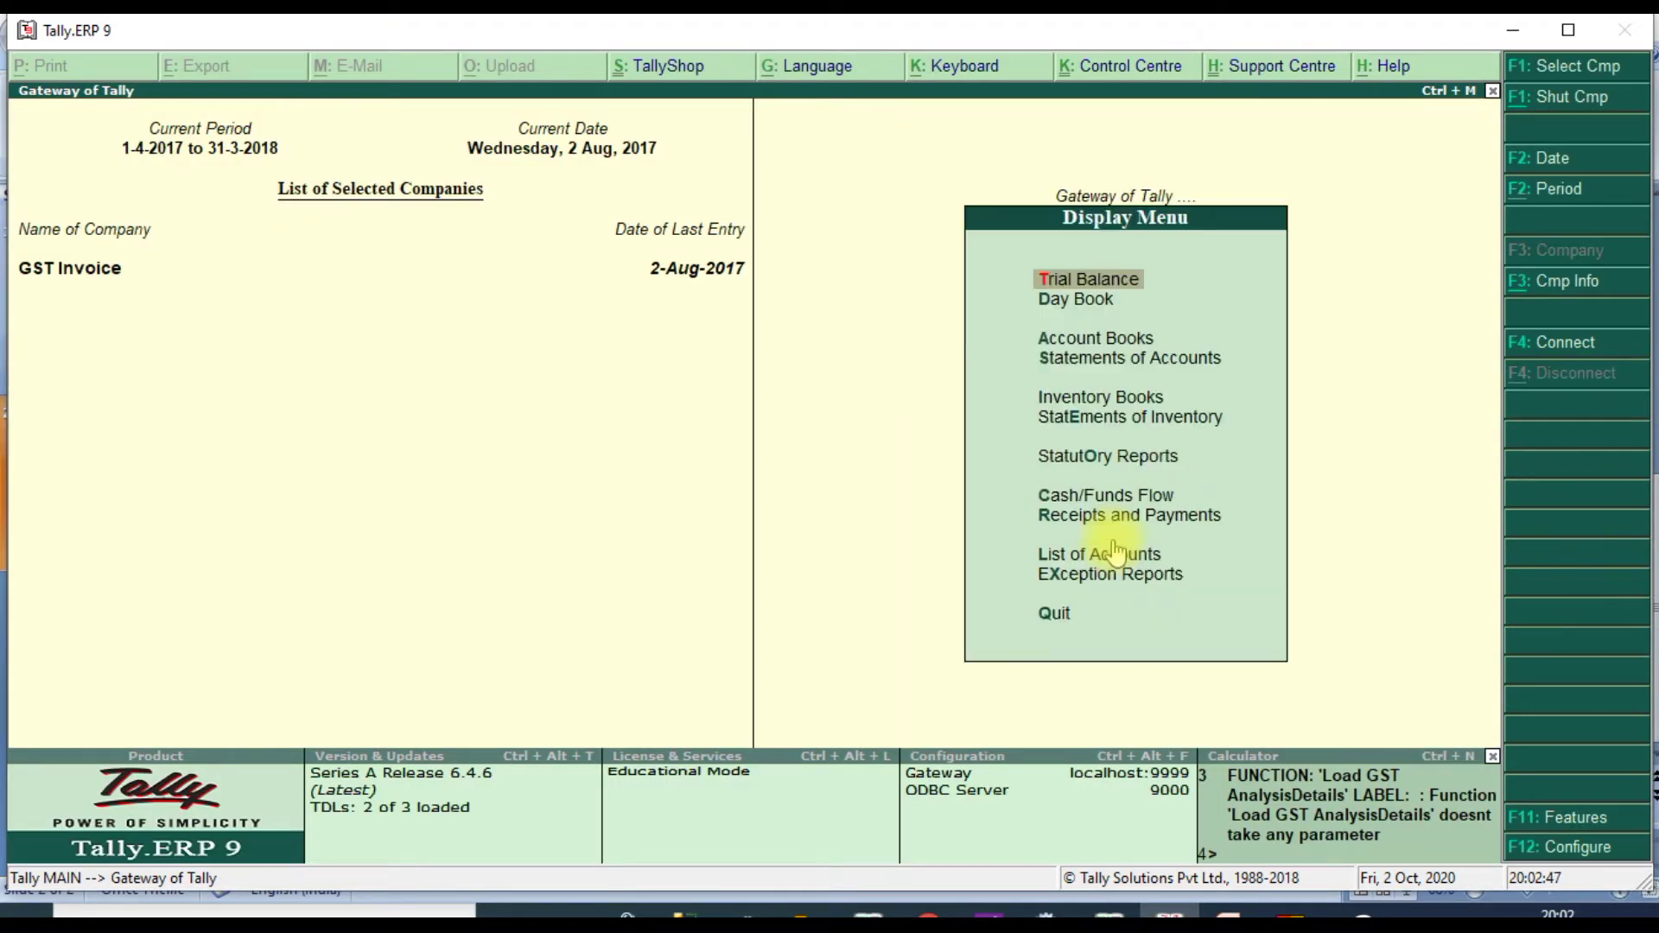
{"action": "key", "text": "a"}
{"action": "key", "text": "alt+F2"}
{"action": "type", "text": "1-4"}
{"action": "key", "text": "Return"}
{"action": "key", "text": "Return"}
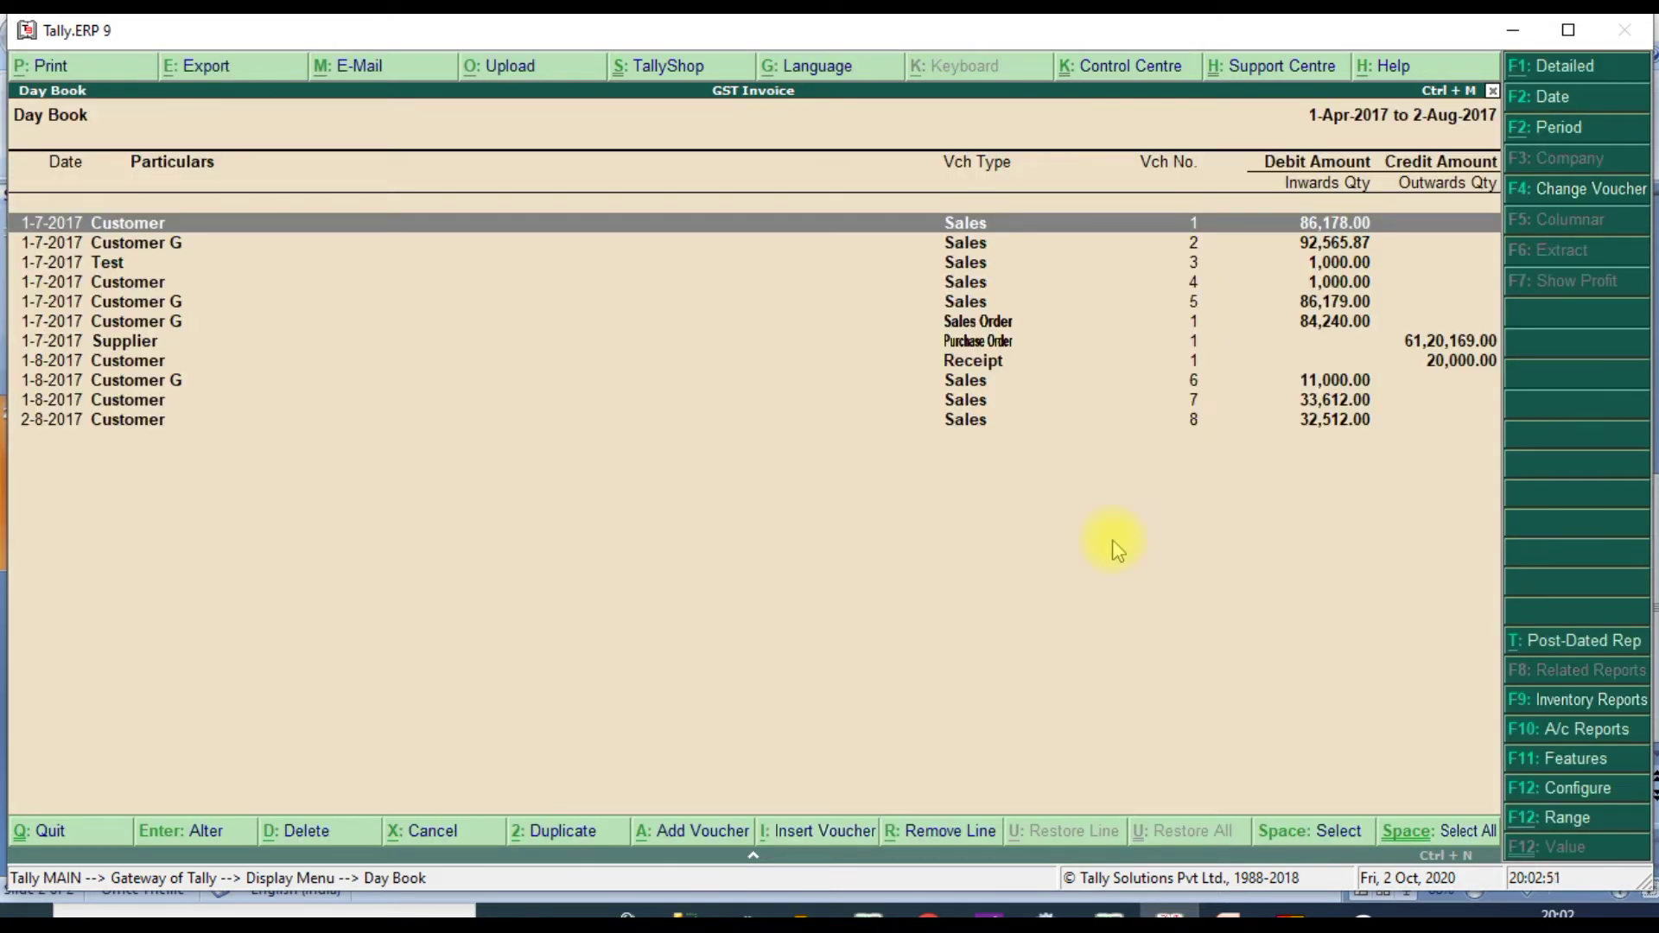
- Open the first sales voucher in the Day Book for alteration and bring up its party details
{"action": "key", "text": "Return"}
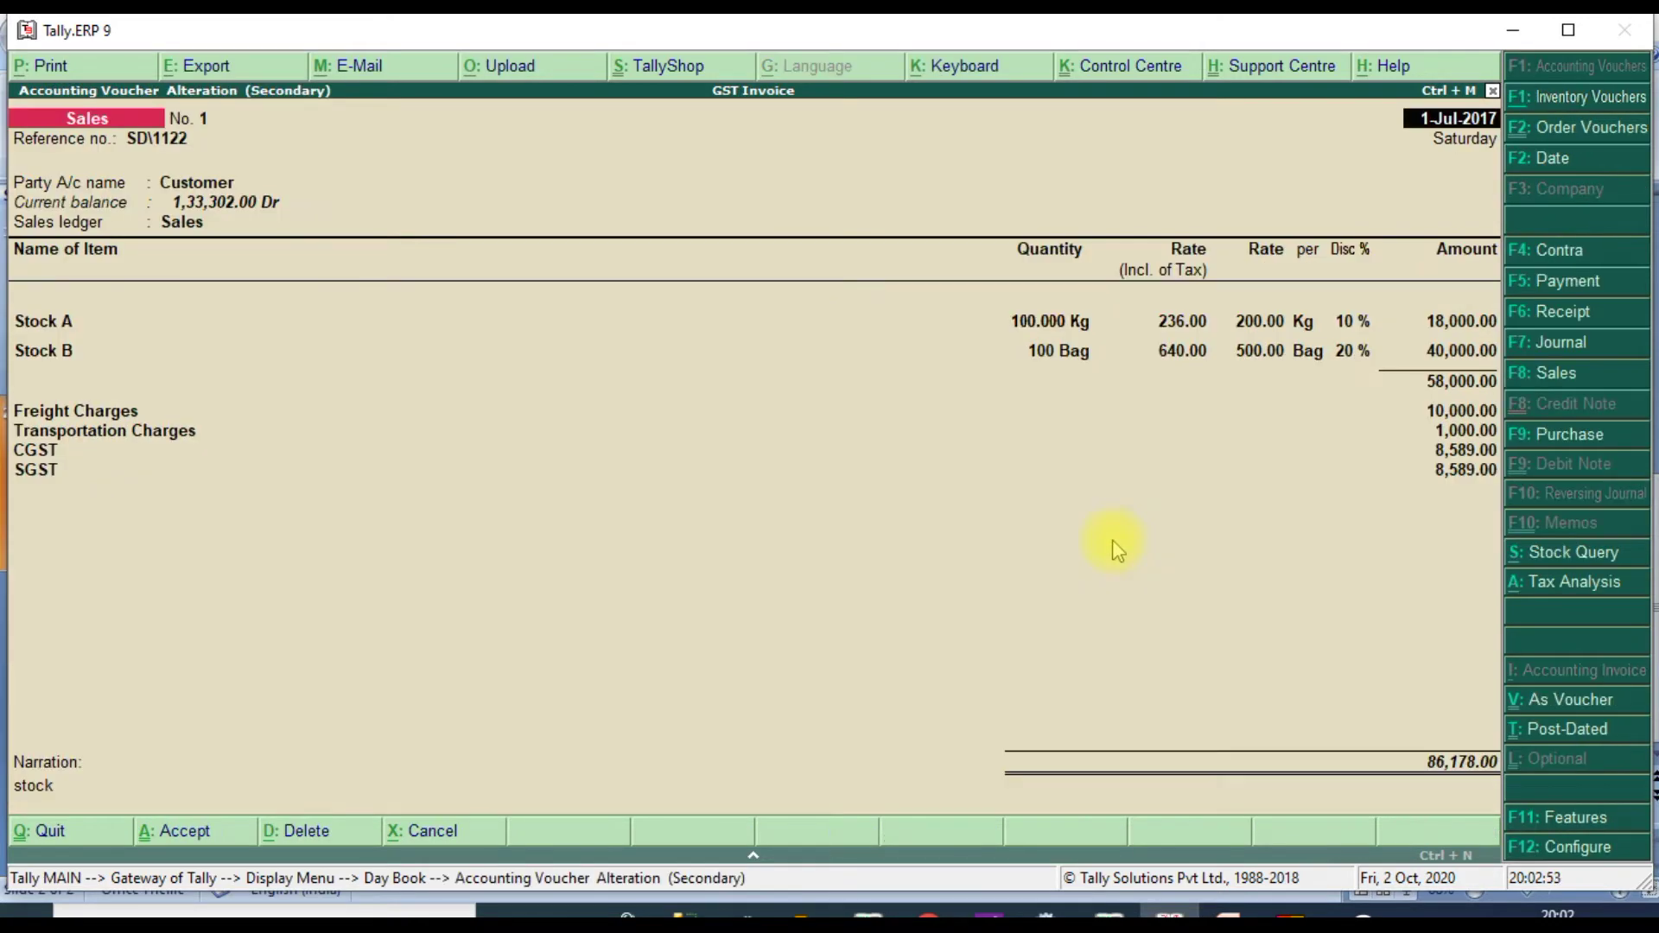
{"action": "key", "text": "Return"}
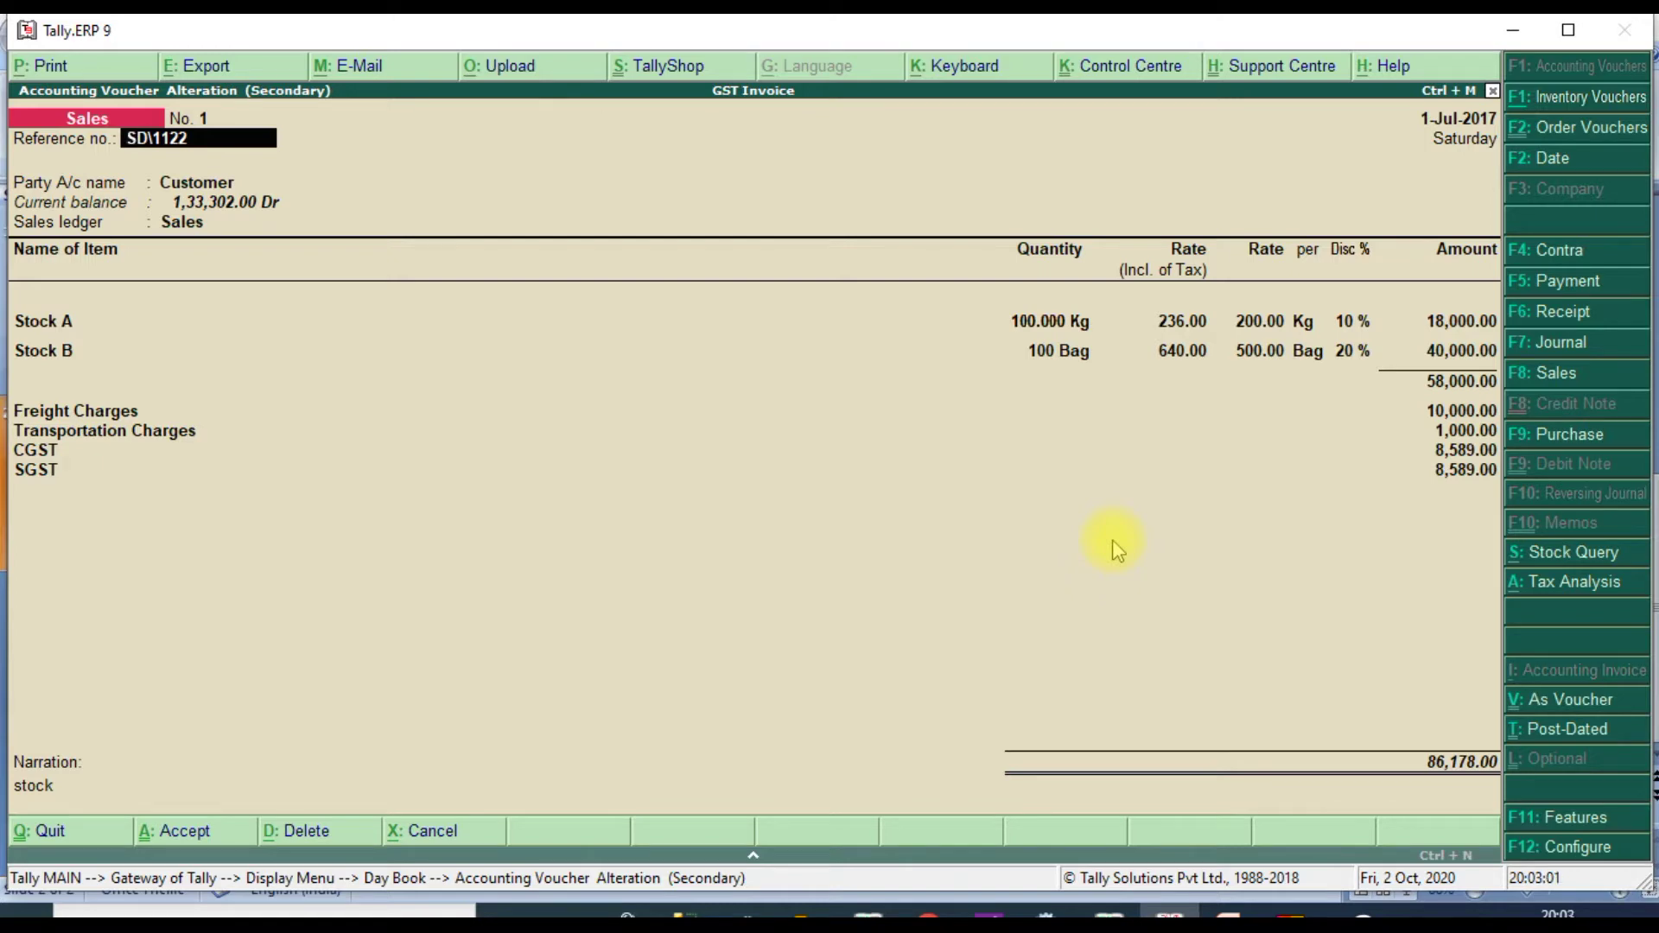
{"action": "key", "text": "Return"}
{"action": "key", "text": "Return"}
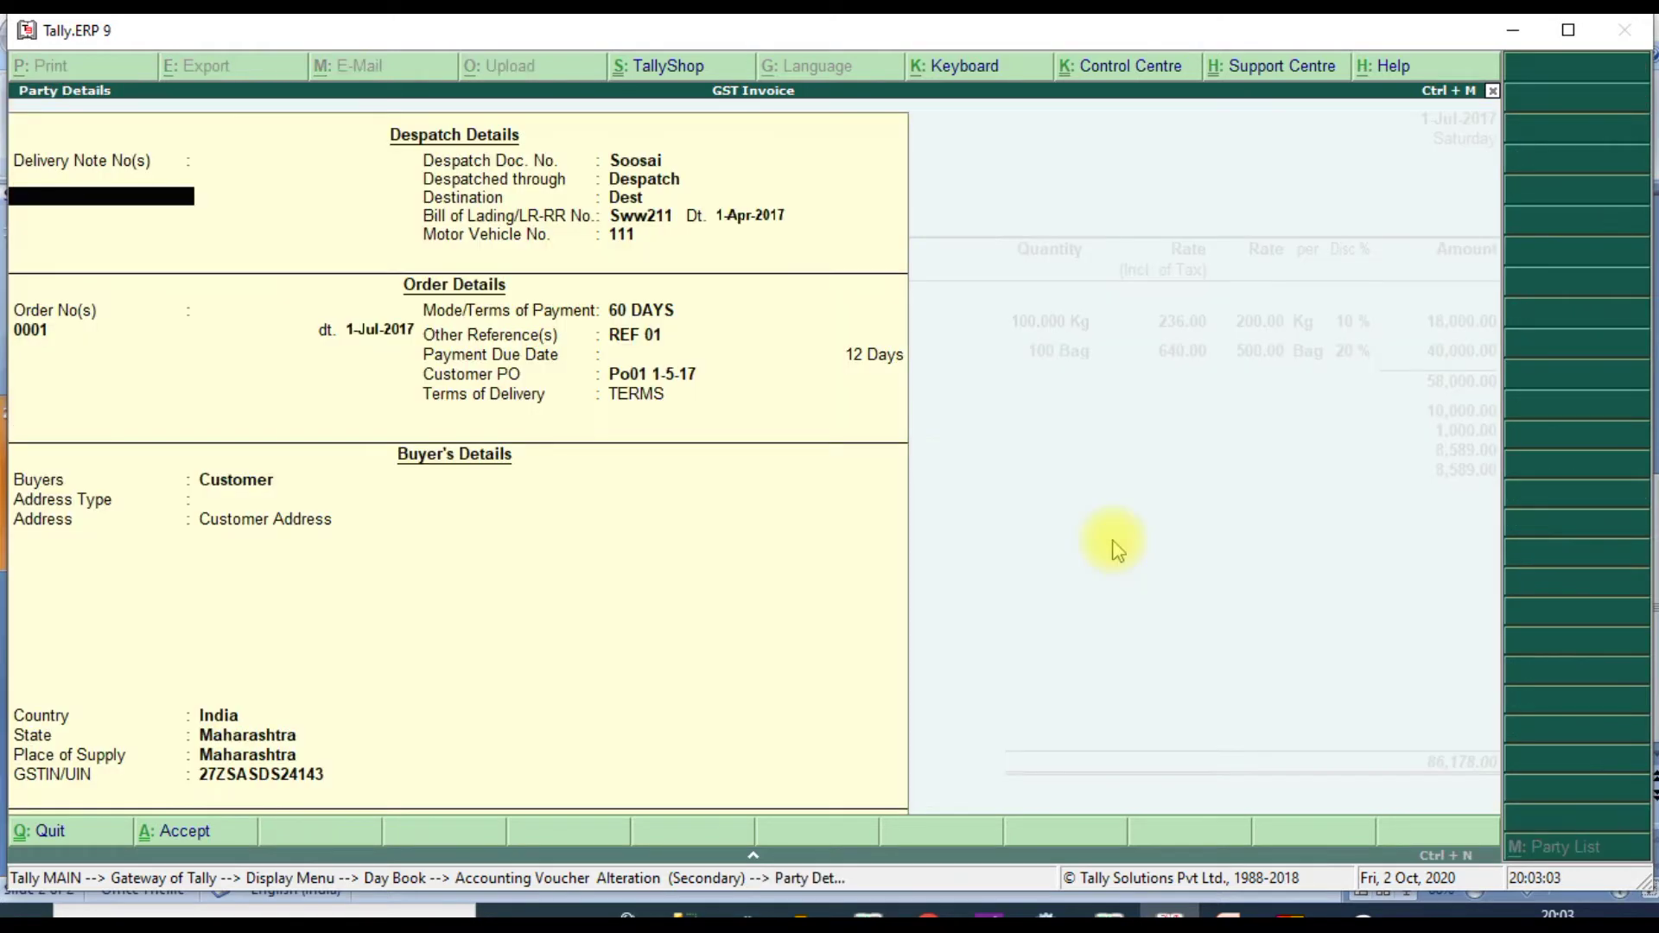
- Review the despatch details: document number, despatched through, destination, bill of lading with date, and motor vehicle number
{"action": "key", "text": "Return"}
{"action": "key", "text": "Return"}
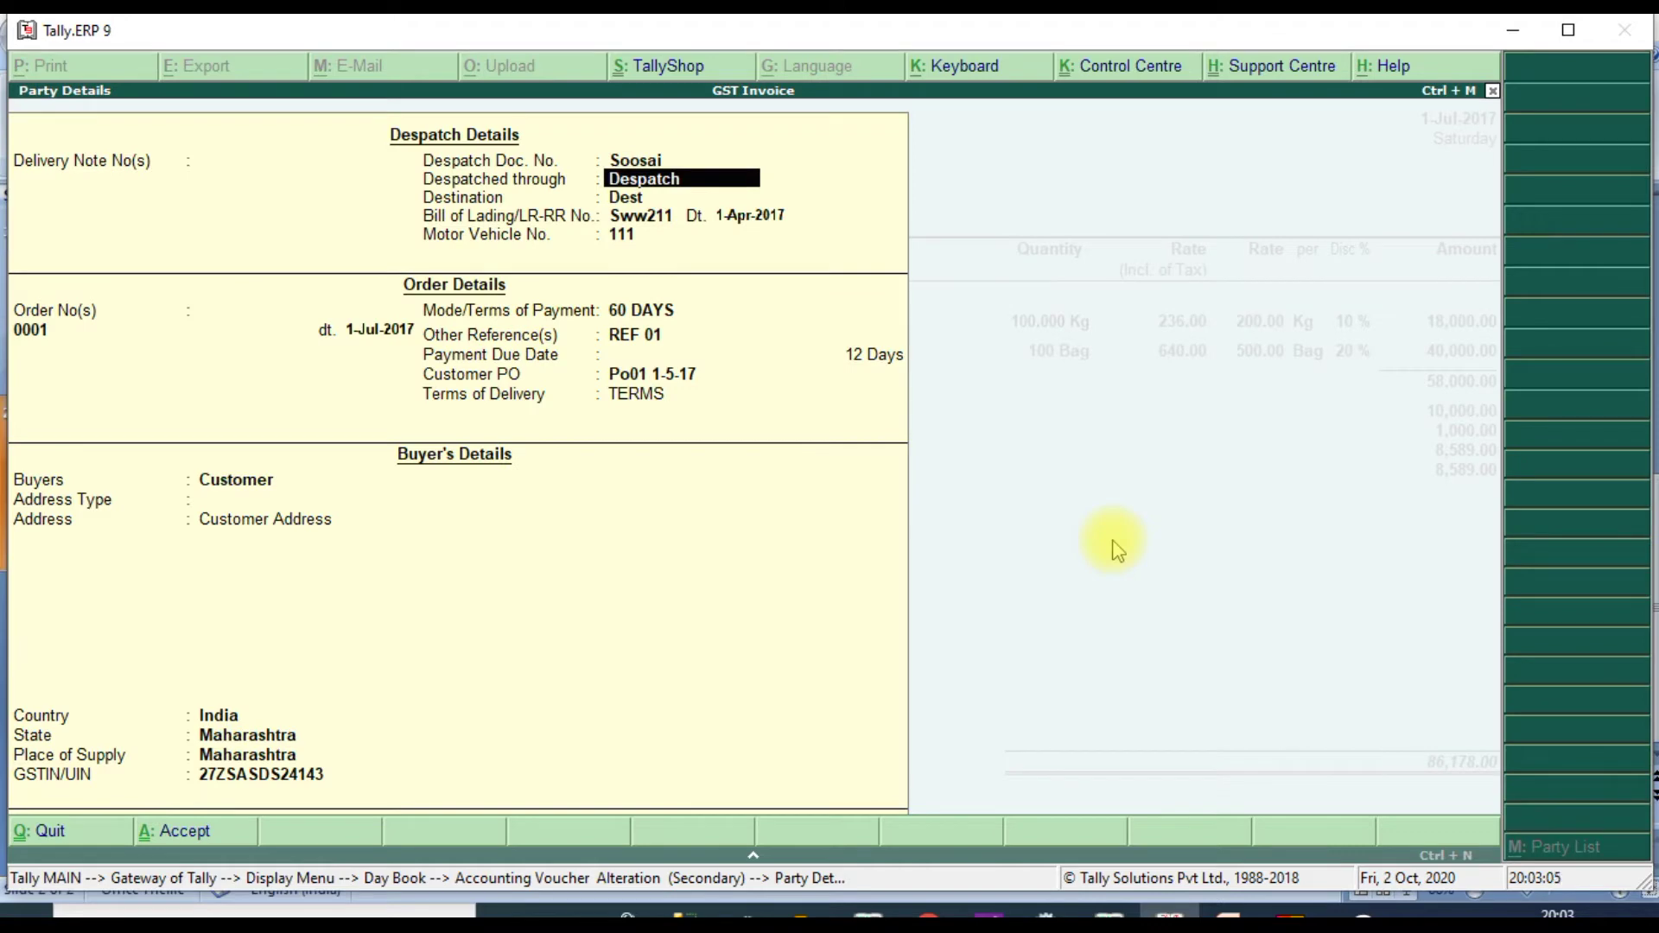
{"action": "key", "text": "Up"}
{"action": "key", "text": "Return"}
{"action": "key", "text": "Return"}
{"action": "key", "text": "Return"}
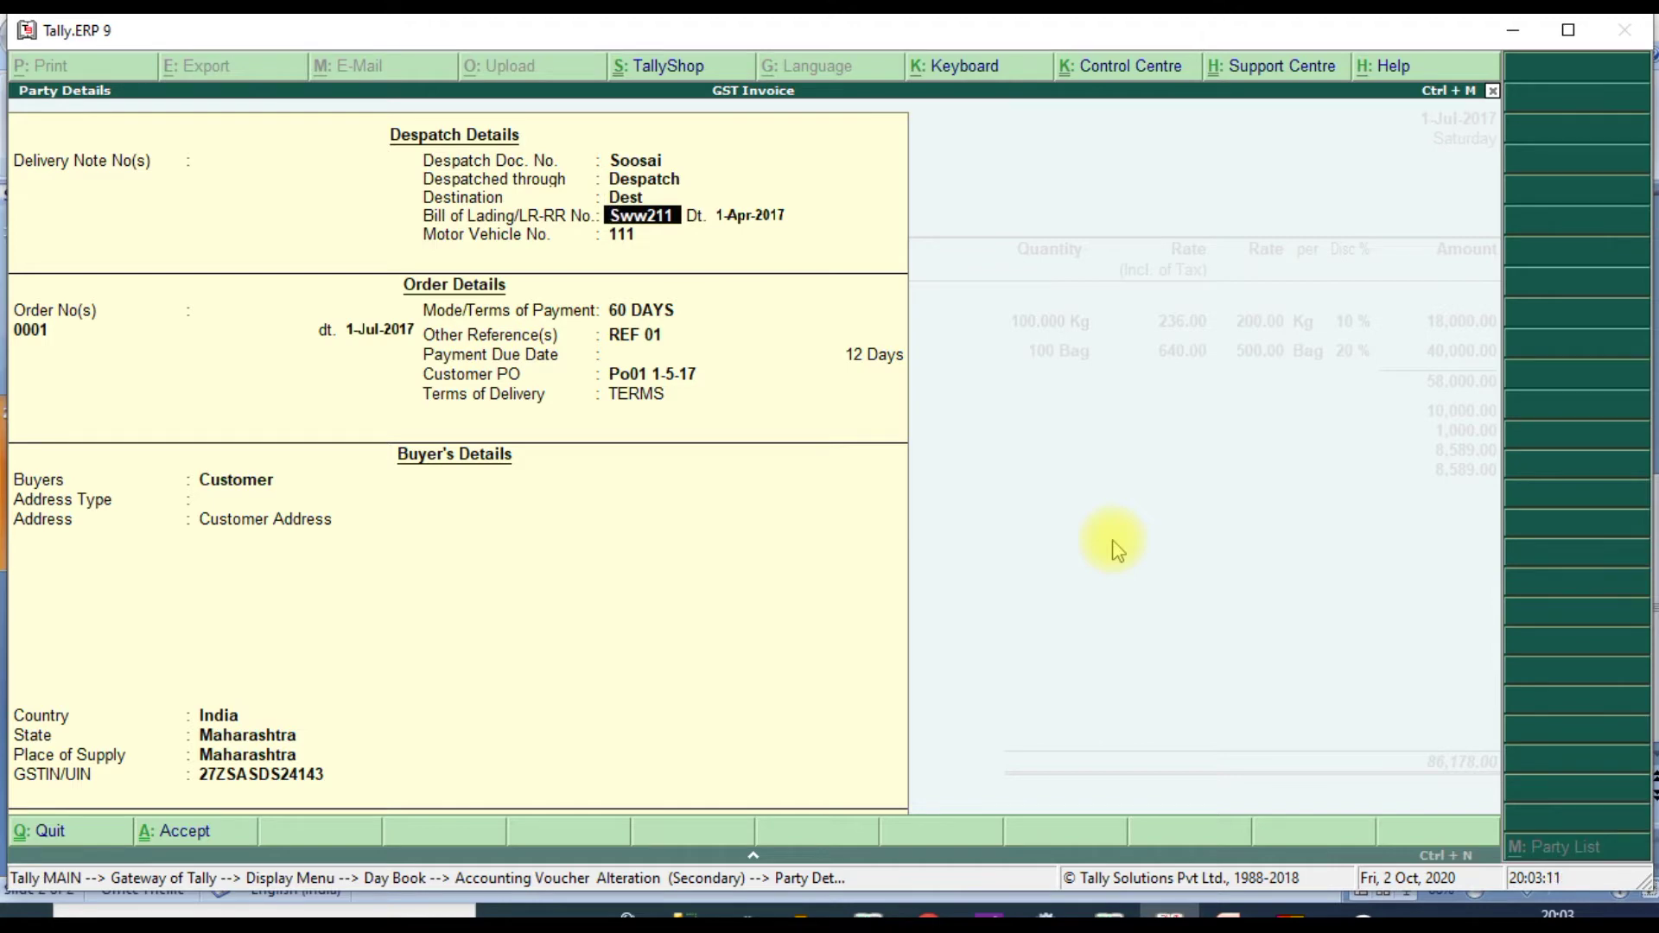
{"action": "key", "text": "Return"}
{"action": "key", "text": "Return"}
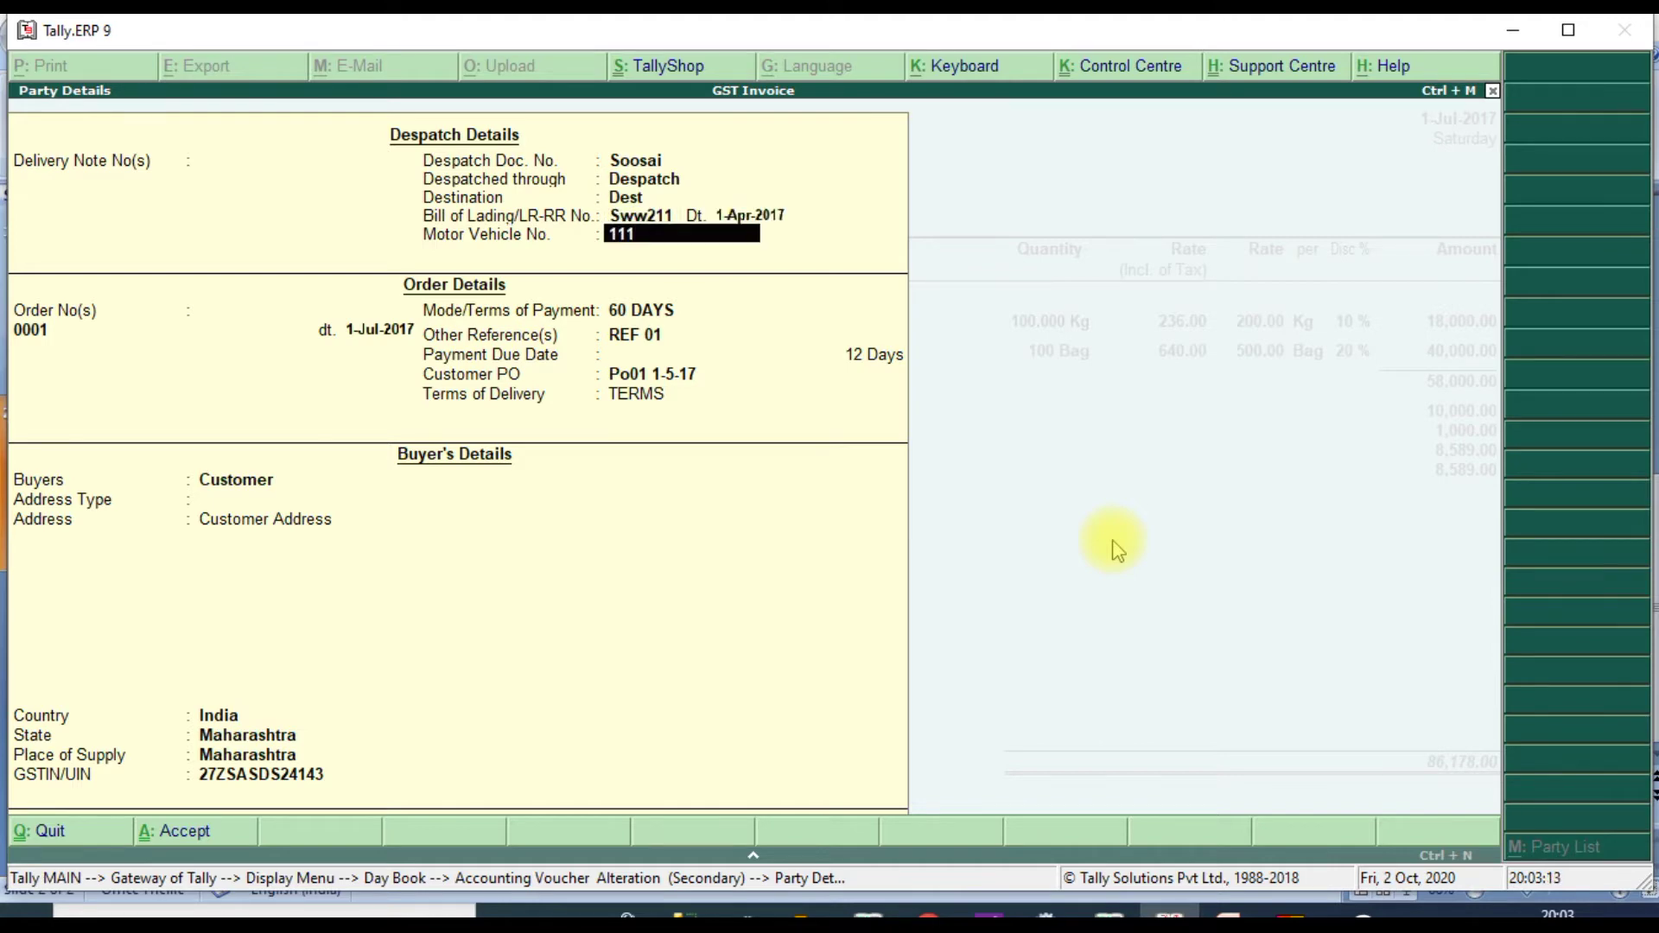
- Review the order details: order number, terms of payment, other references, payment due date, customer PO and terms of delivery
{"action": "key", "text": "Return"}
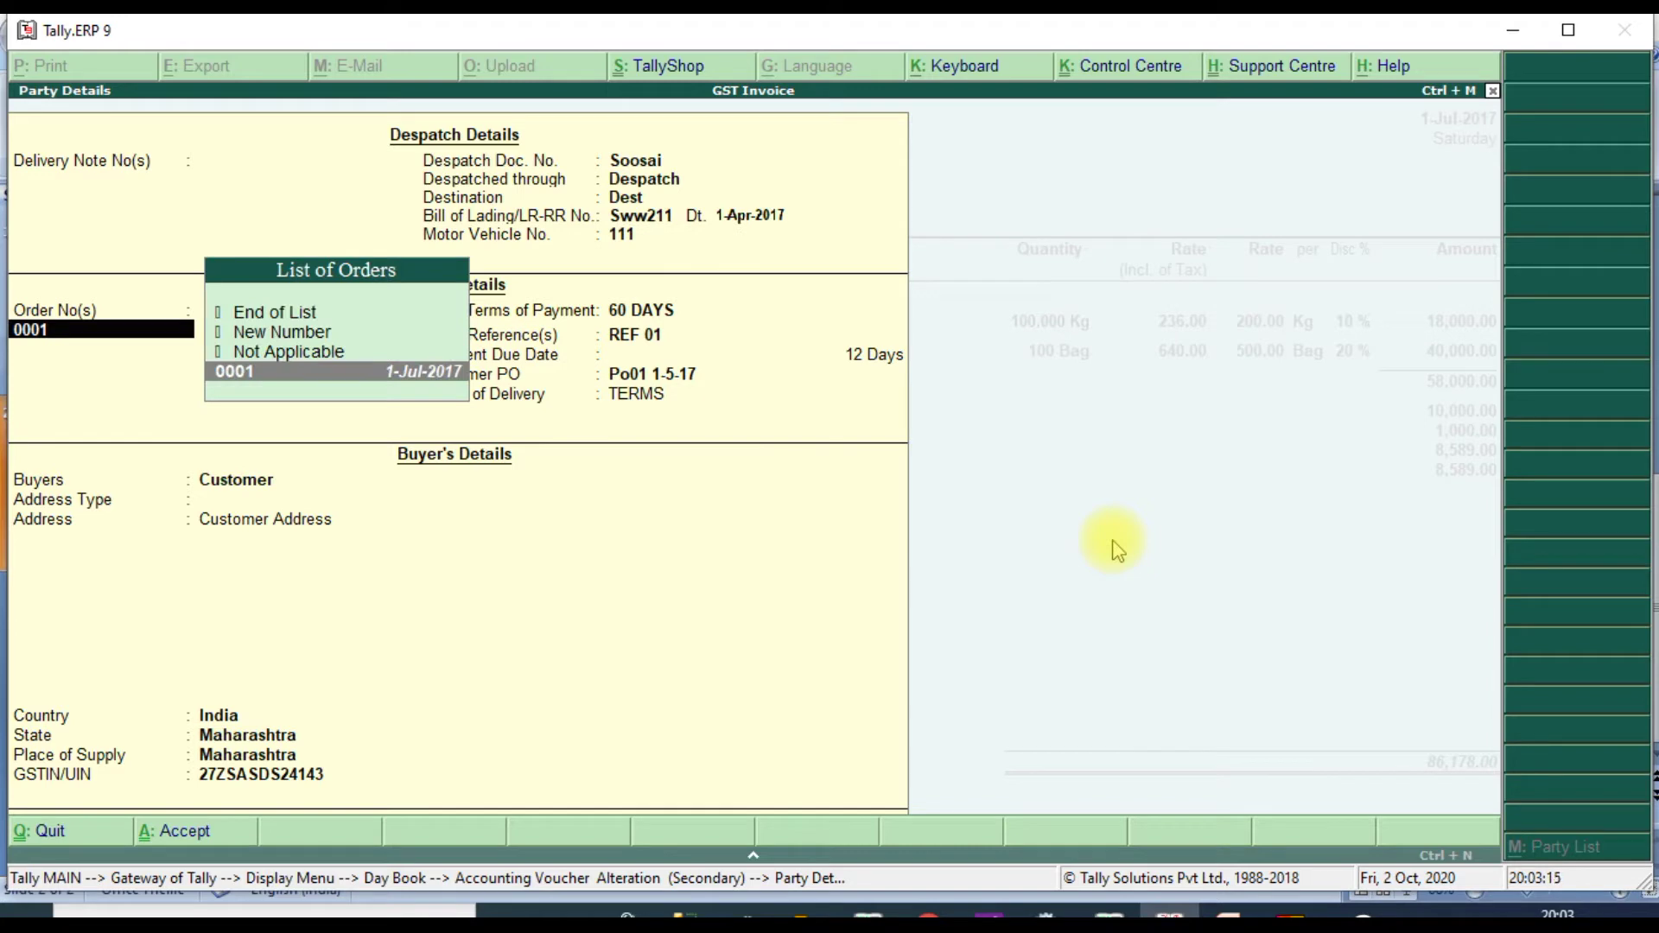
{"action": "key", "text": "Return"}
{"action": "key", "text": "Return"}
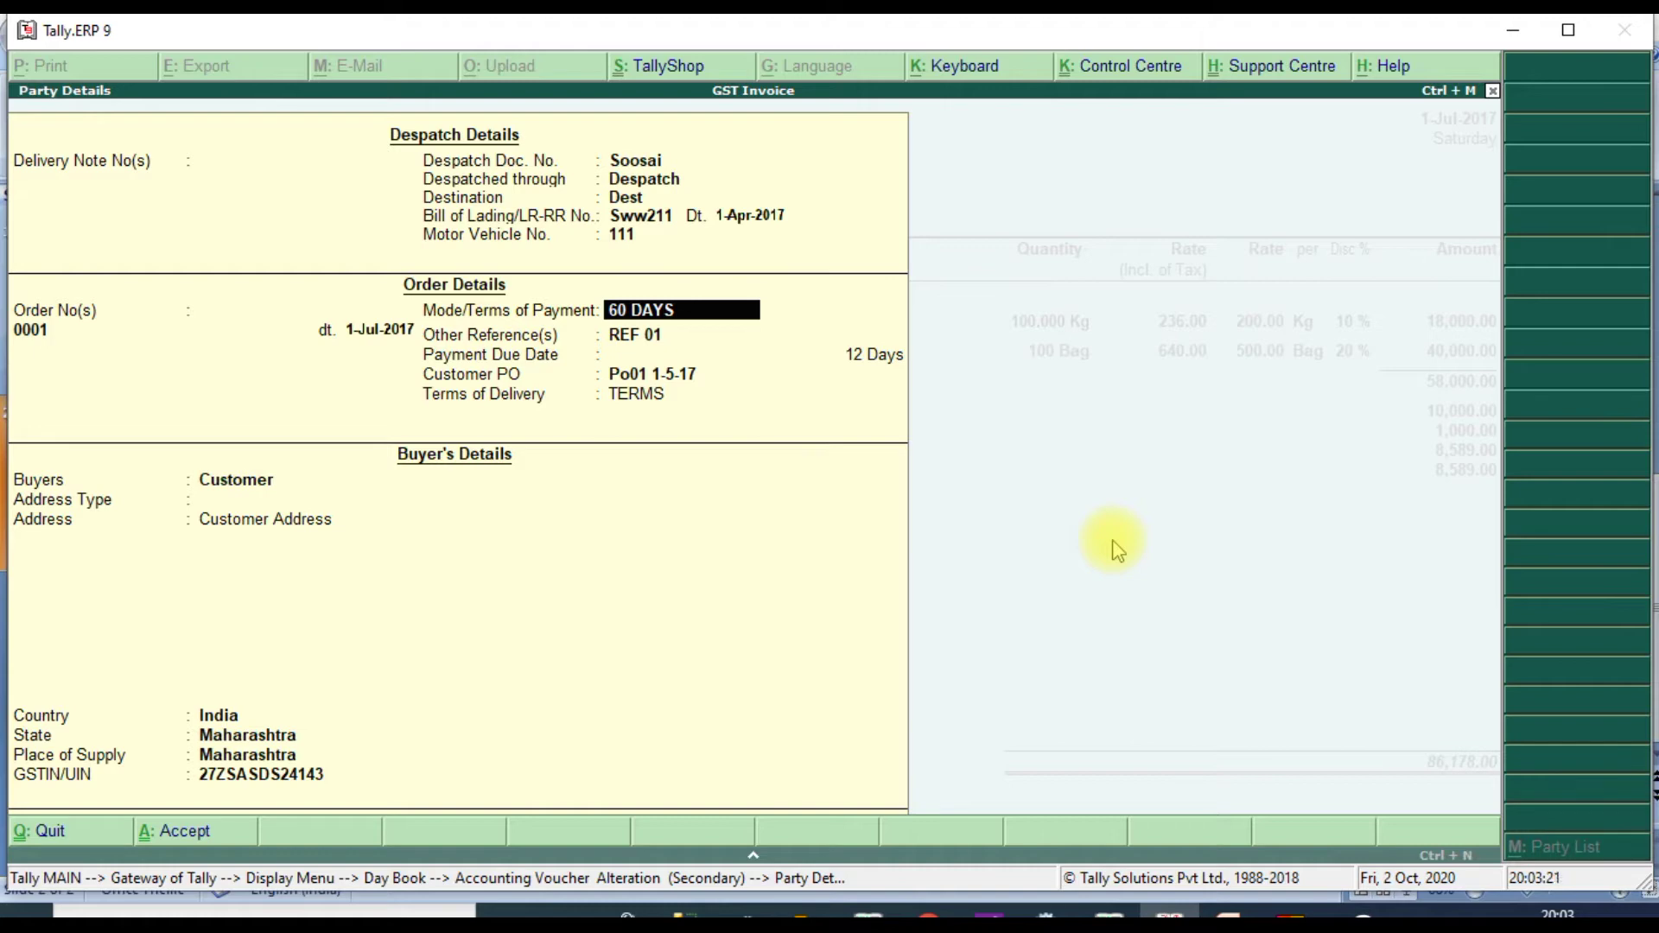
{"action": "key", "text": "Return"}
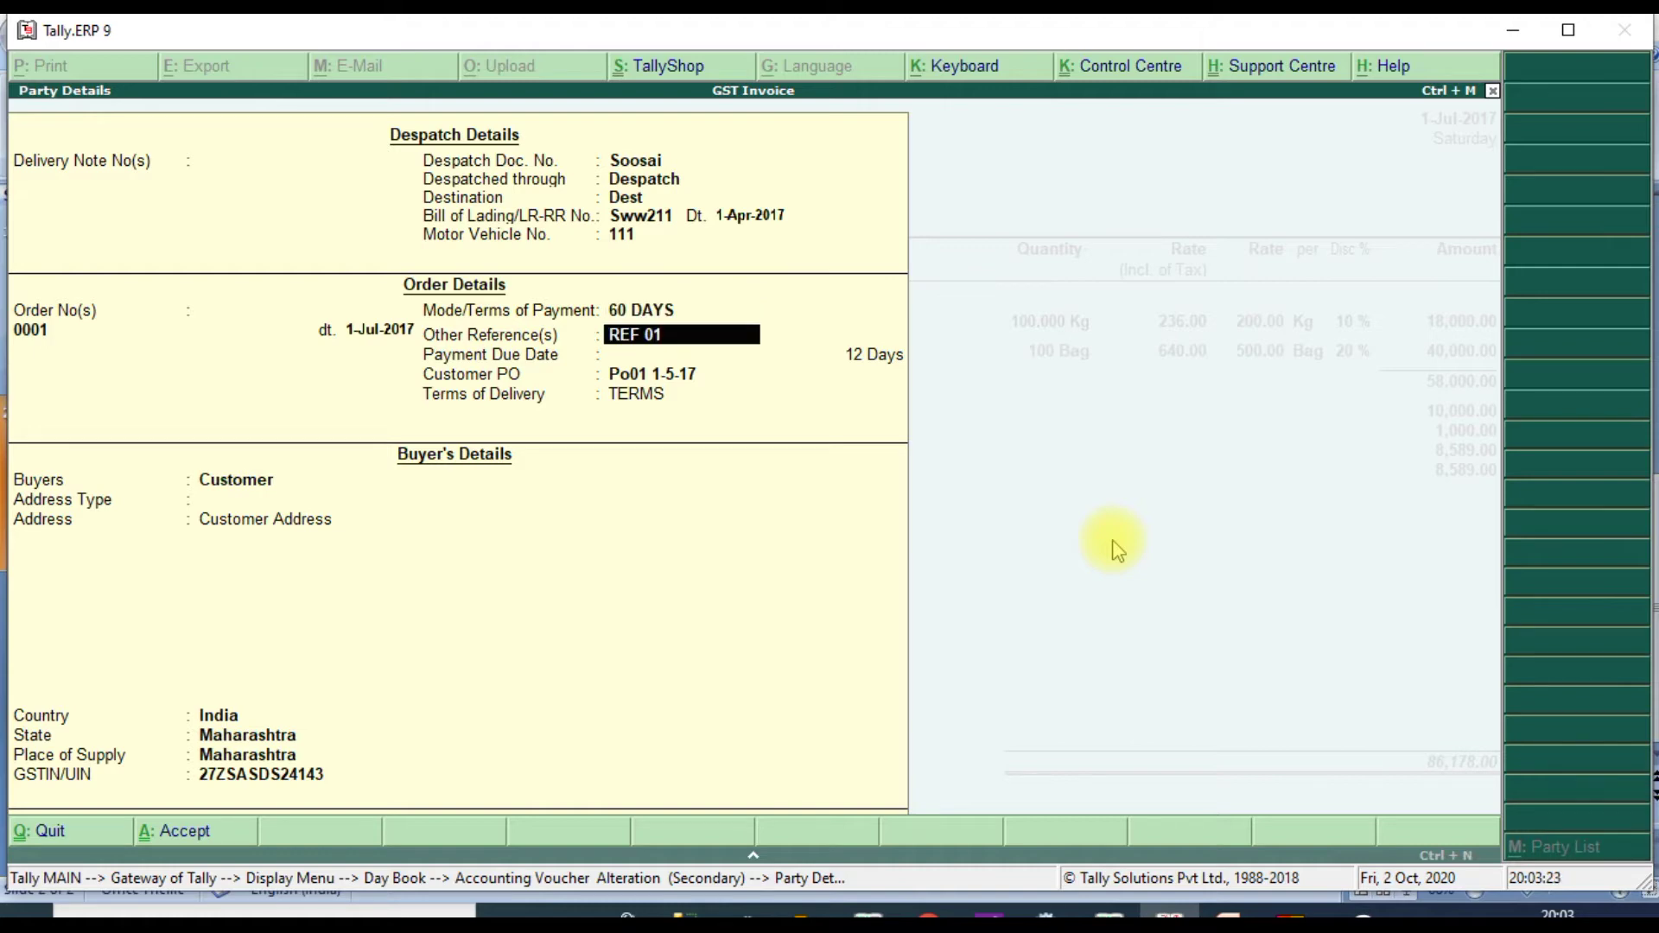
{"action": "key", "text": "Return"}
{"action": "key", "text": "Return"}
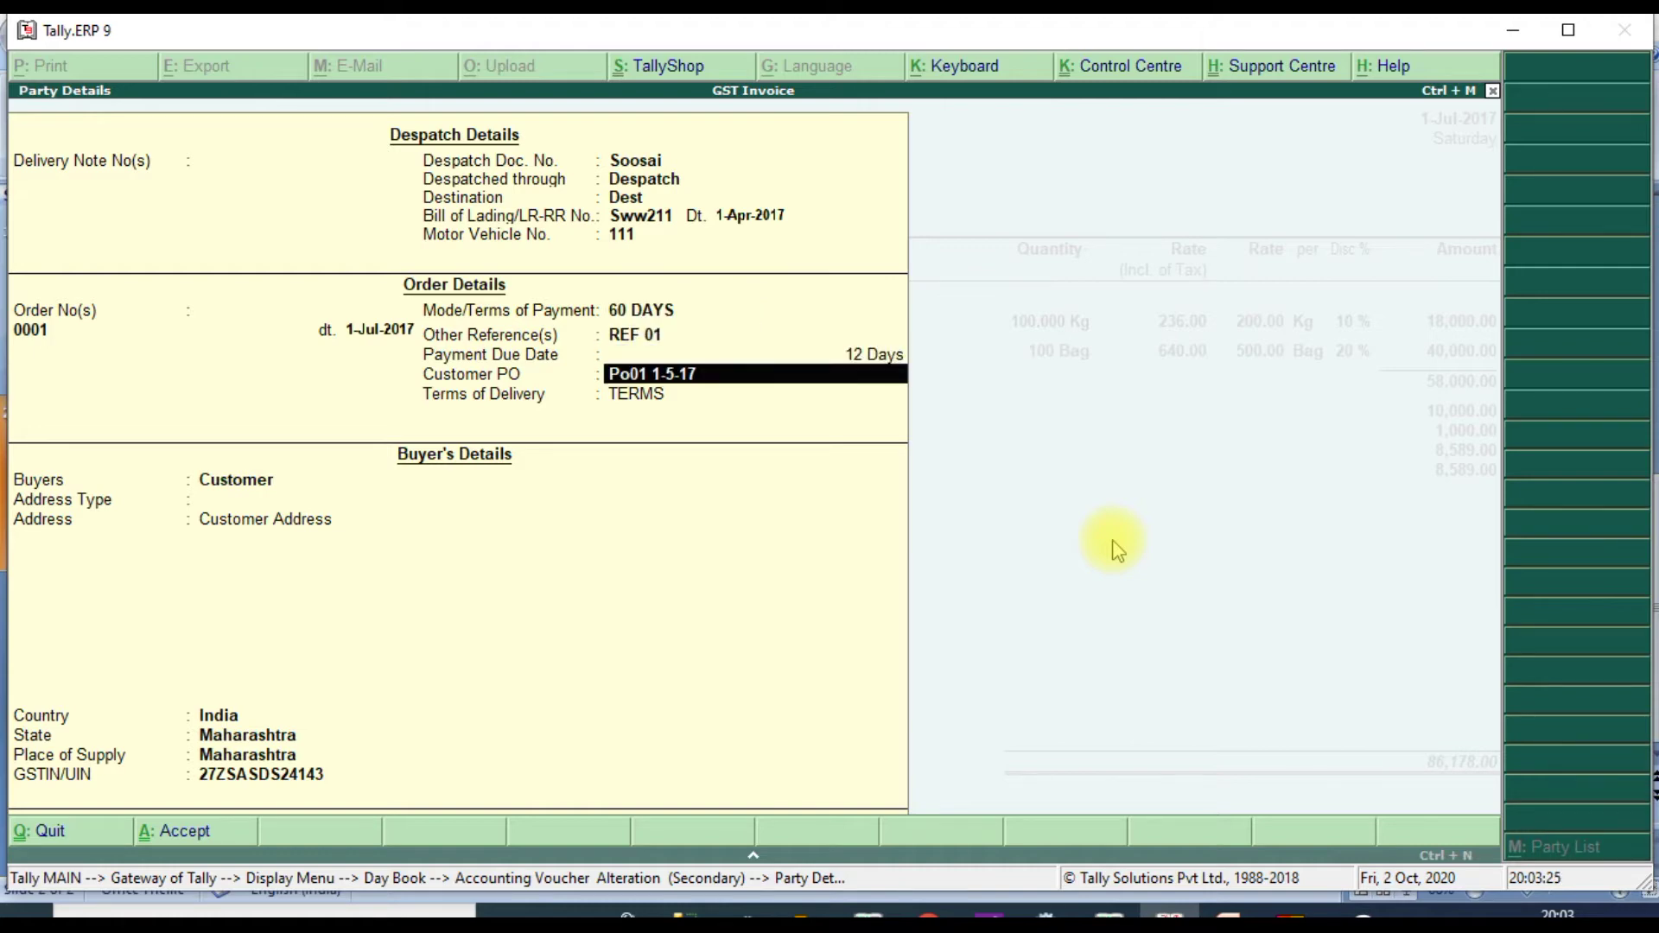
{"action": "key", "text": "Return"}
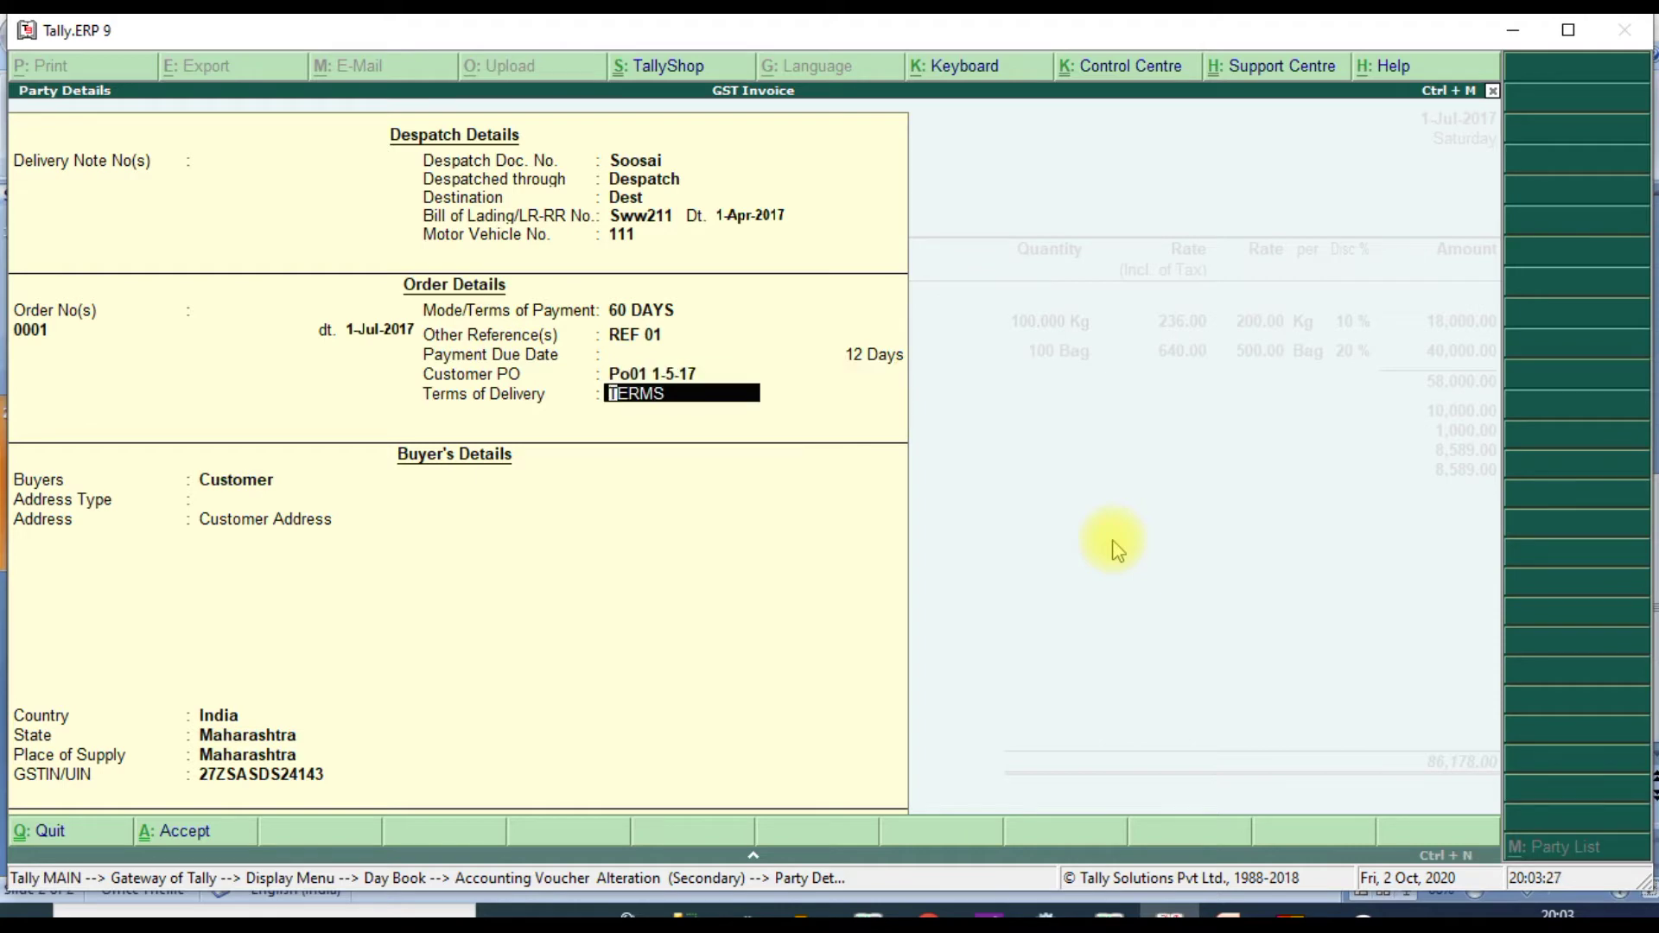
{"action": "key", "text": "Return"}
{"action": "key", "text": "Return"}
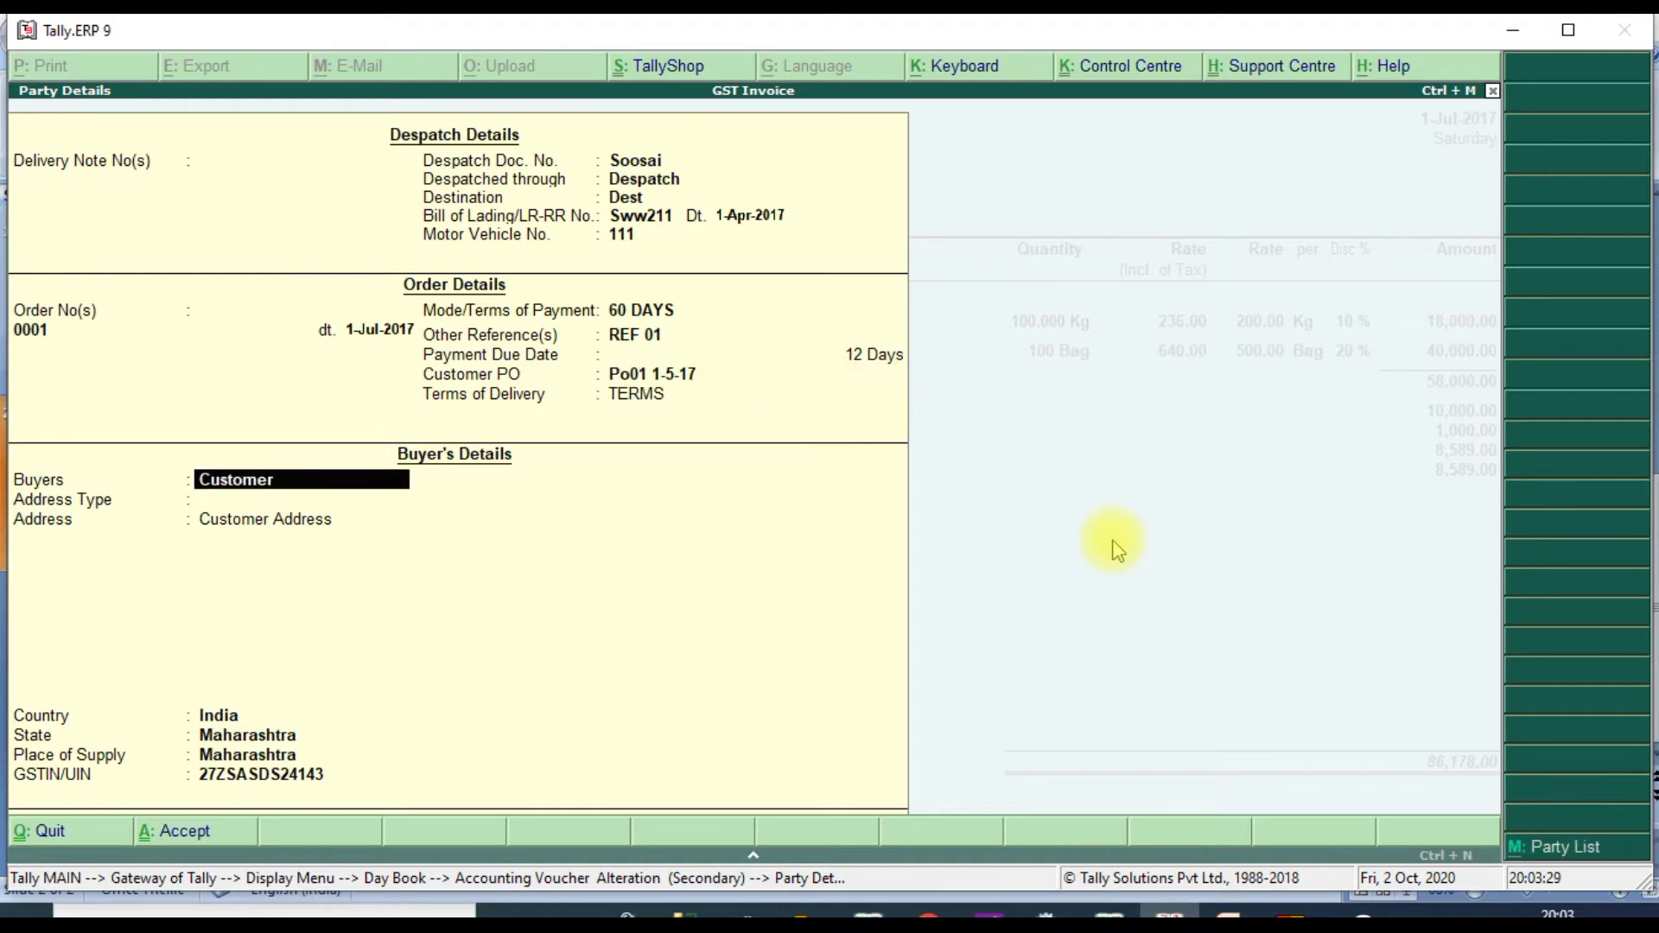
- Choose Primary as the buyer's address type and accept the remaining buyer's details, including state, place of supply and GSTIN
{"action": "key", "text": "Return"}
{"action": "key", "text": "Return"}
{"action": "key", "text": "Return"}
{"action": "key", "text": "Return"}
{"action": "key", "text": "Return"}
{"action": "key", "text": "Return"}
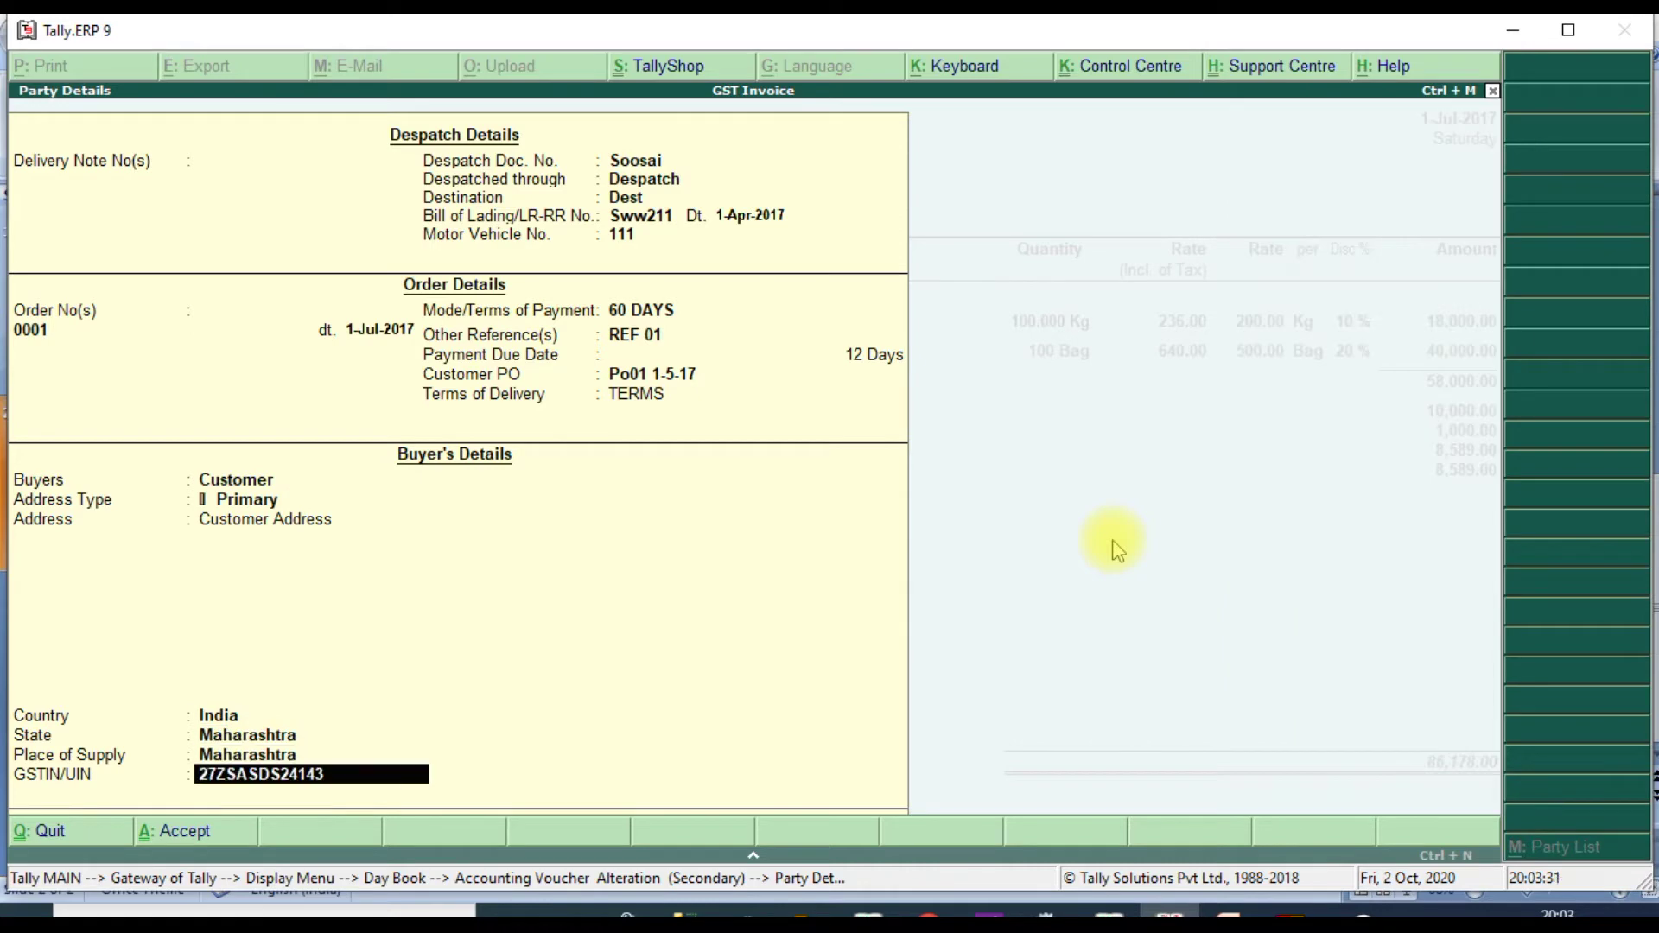
{"action": "key", "text": "Return"}
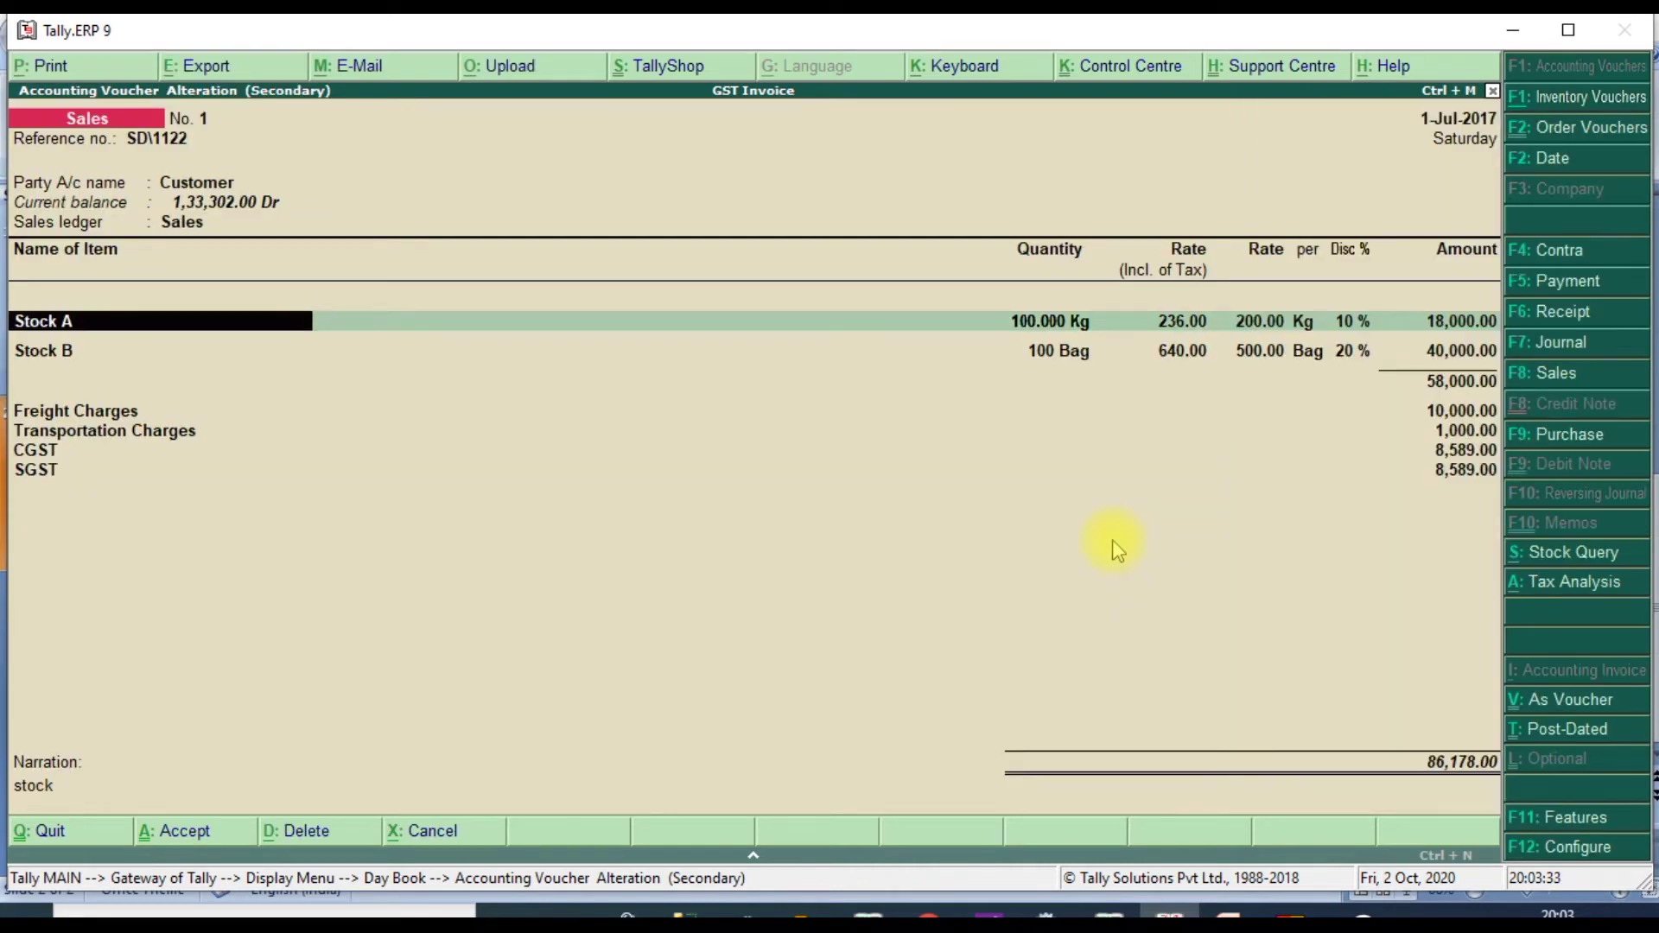
- Review Stock A's item allocation, including batch, order number, quantity, rate, discount and expiry, and continue to Stock B
{"action": "key", "text": "Return"}
{"action": "key", "text": "Return"}
{"action": "key", "text": "Return"}
{"action": "key", "text": "Return"}
{"action": "key", "text": "Return"}
{"action": "key", "text": "Return"}
{"action": "key", "text": "Return"}
{"action": "key", "text": "Return"}
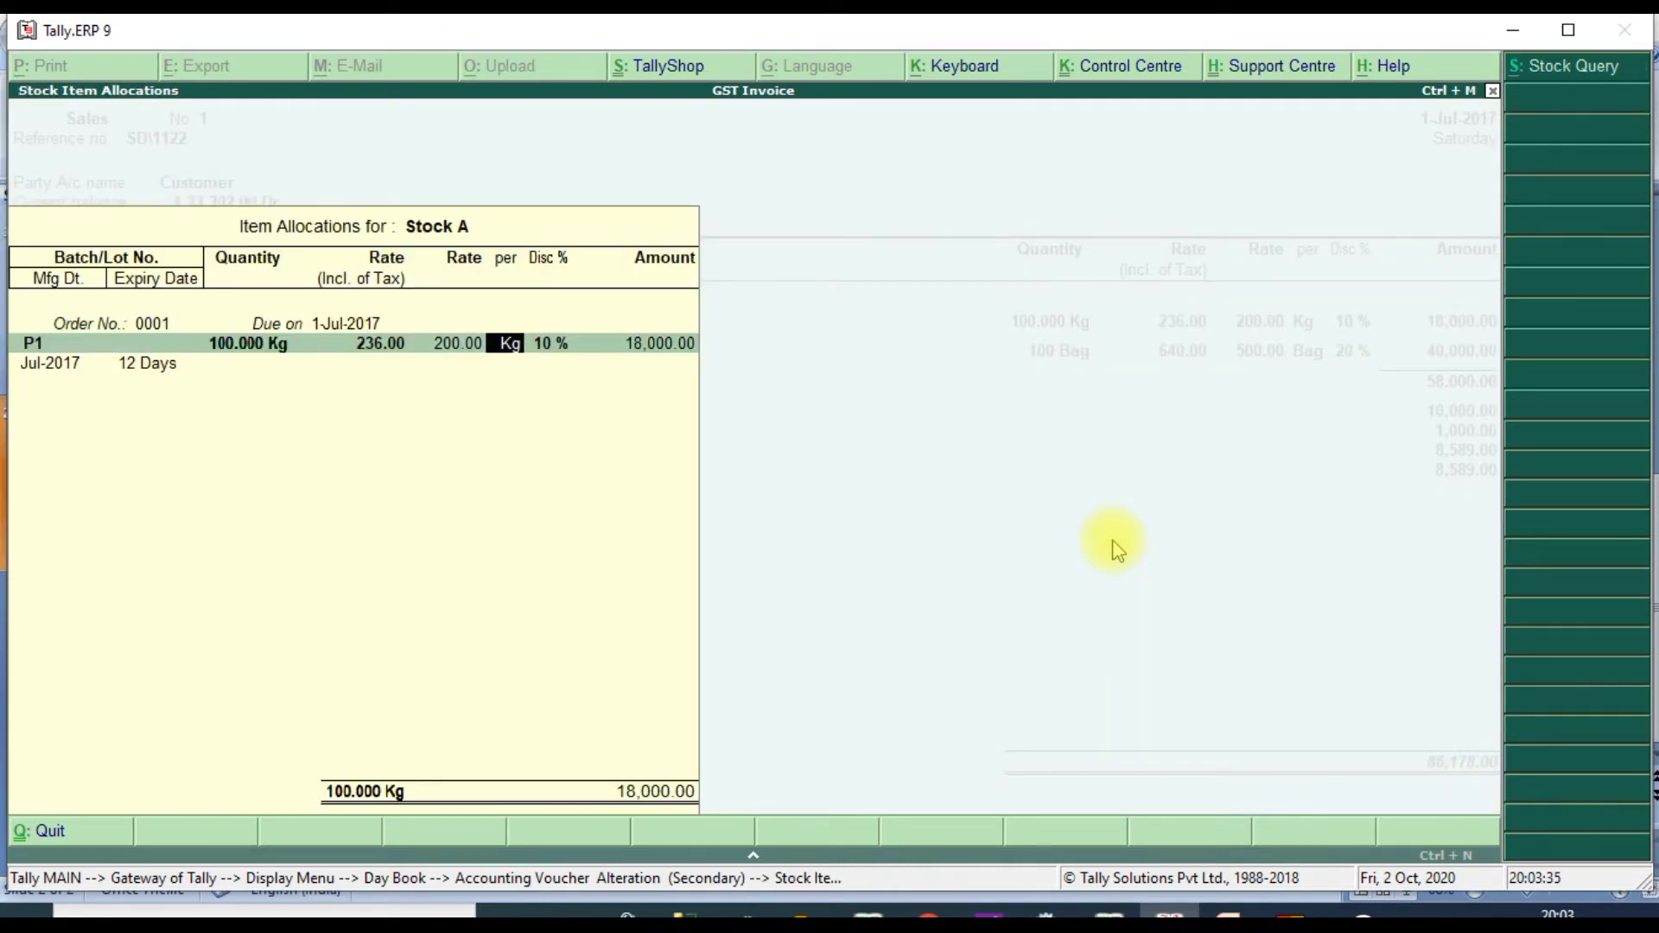
{"action": "key", "text": "Return"}
{"action": "key", "text": "Return"}
{"action": "key", "text": "Return"}
{"action": "key", "text": "Return"}
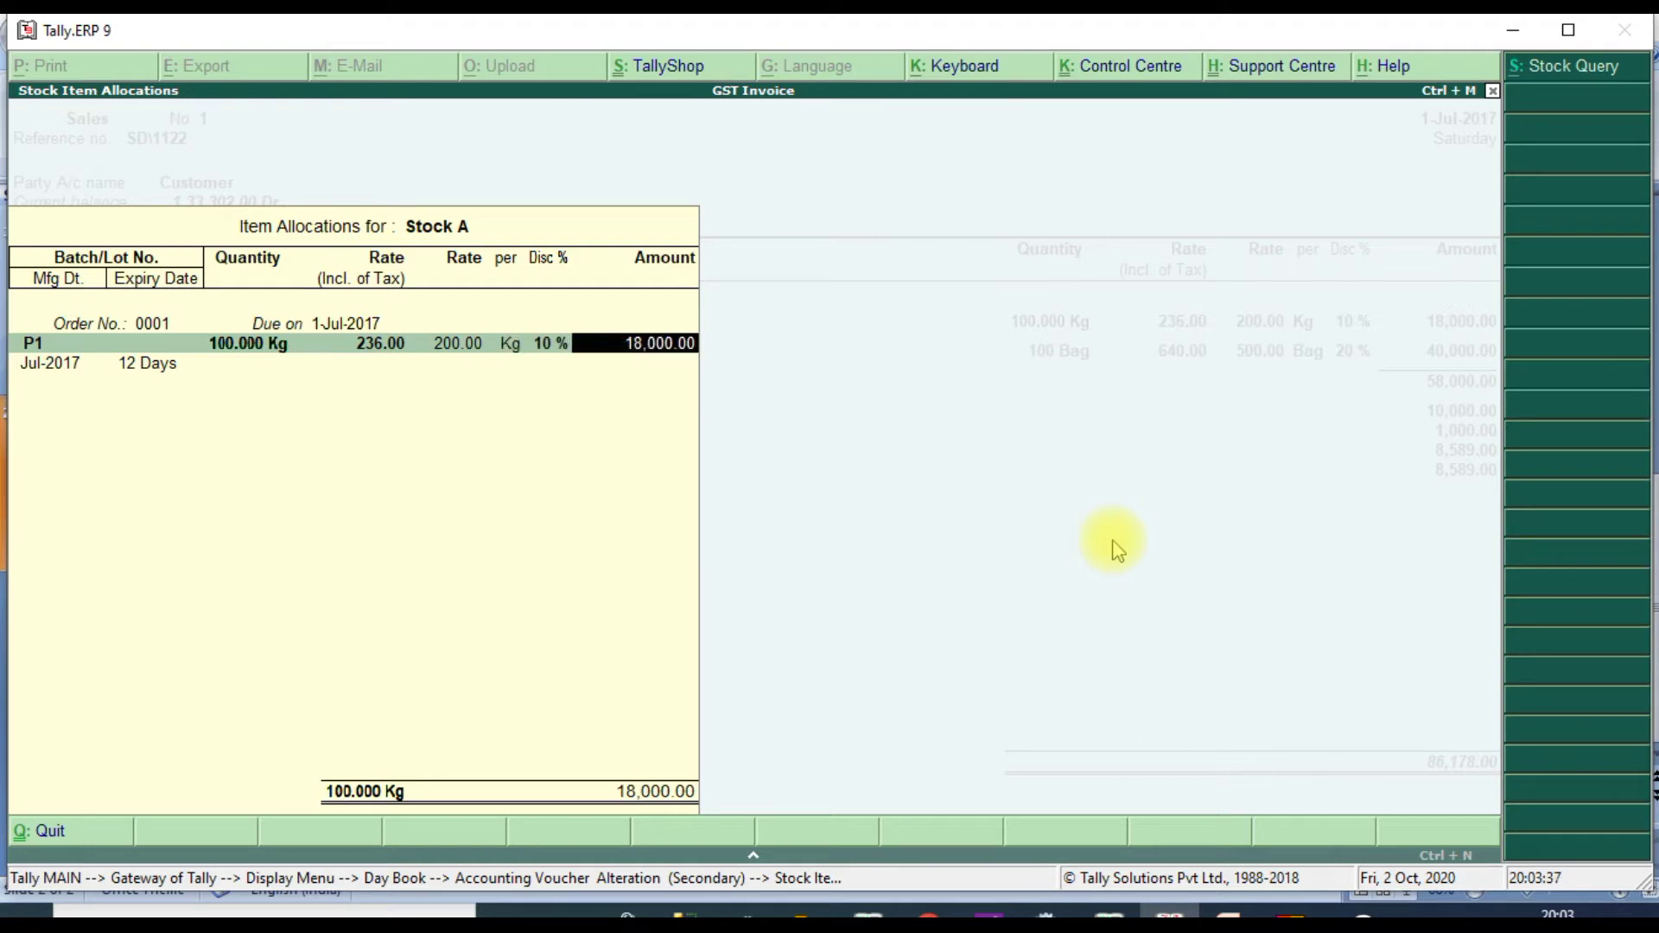
{"action": "key", "text": "Down"}
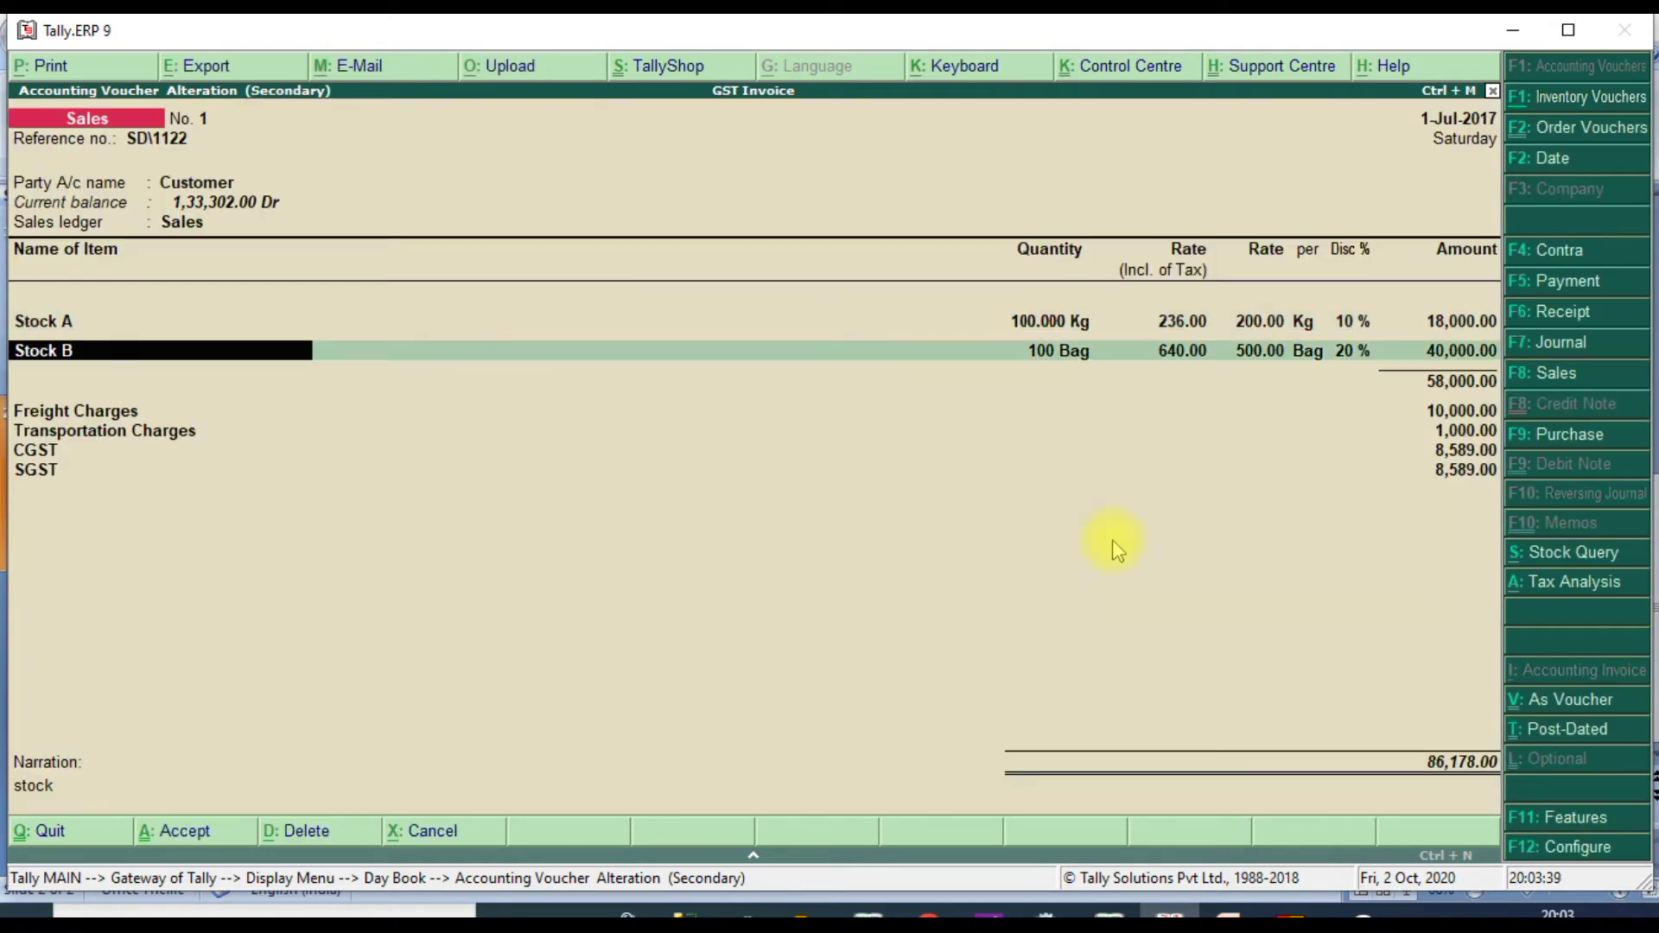
- Review Stock B's item allocation, including batch, quantity, rate, discount and expiry, and continue to the Freight Charges ledger line
{"action": "key", "text": "Return"}
{"action": "key", "text": "Return"}
{"action": "key", "text": "Return"}
{"action": "key", "text": "Return"}
{"action": "key", "text": "Return"}
{"action": "key", "text": "Return"}
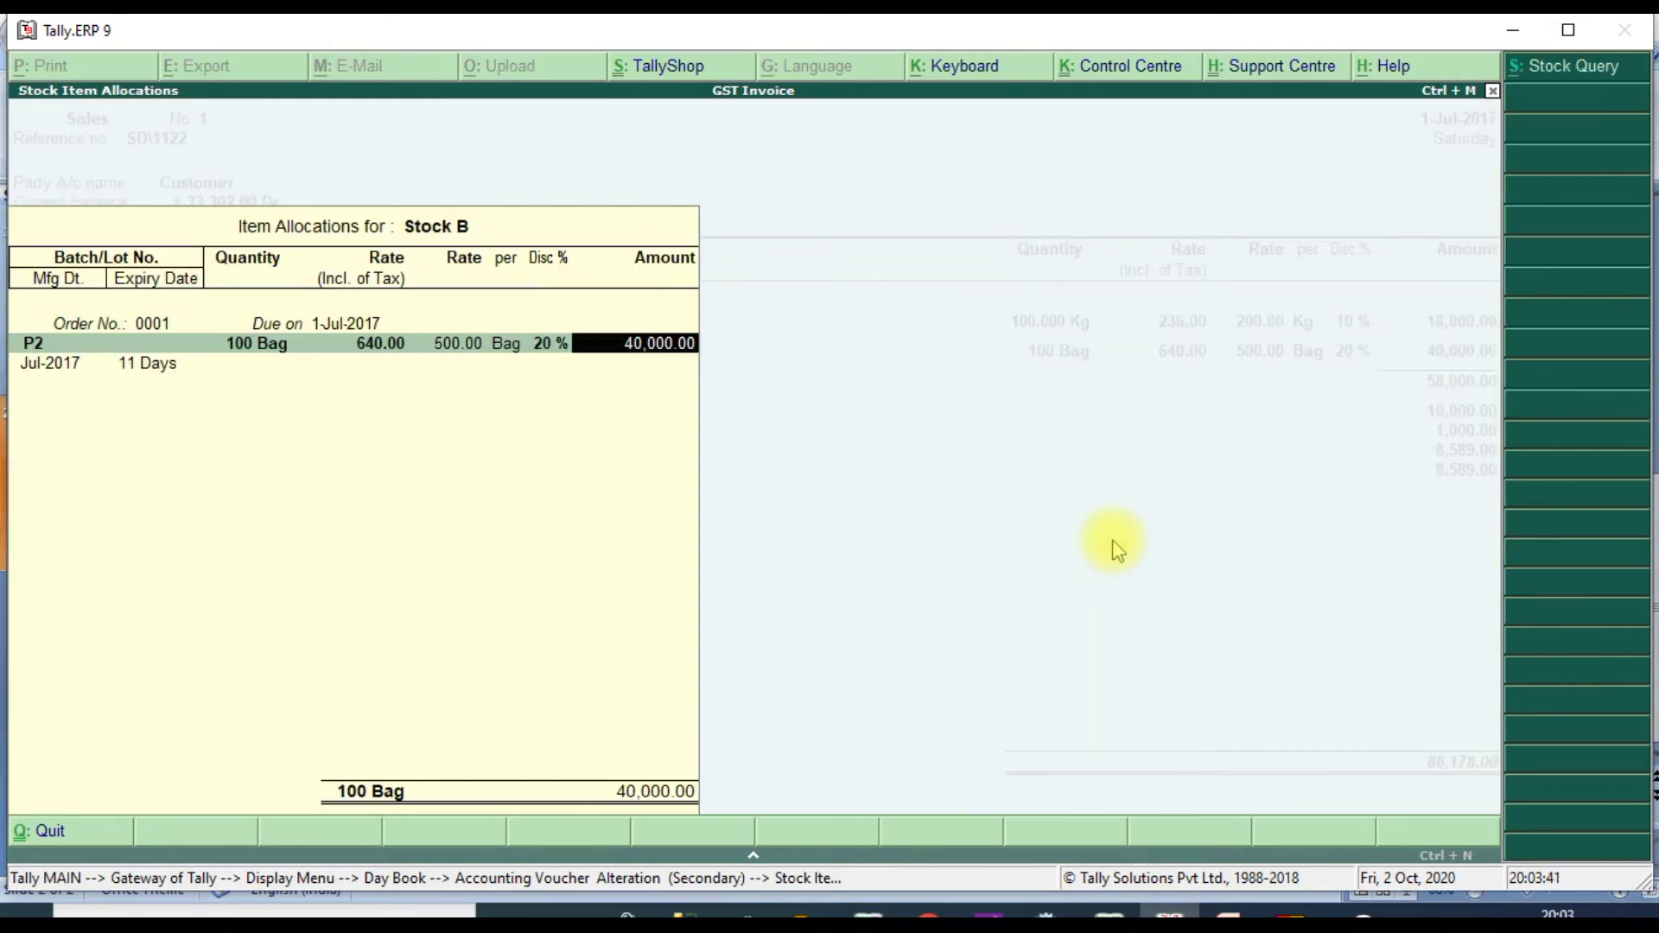
{"action": "key", "text": "Return"}
{"action": "key", "text": "Return"}
{"action": "key", "text": "Return"}
{"action": "key", "text": "Return"}
{"action": "key", "text": "Return"}
{"action": "key", "text": "Return"}
{"action": "key", "text": "Return"}
{"action": "key", "text": "BackSpace"}
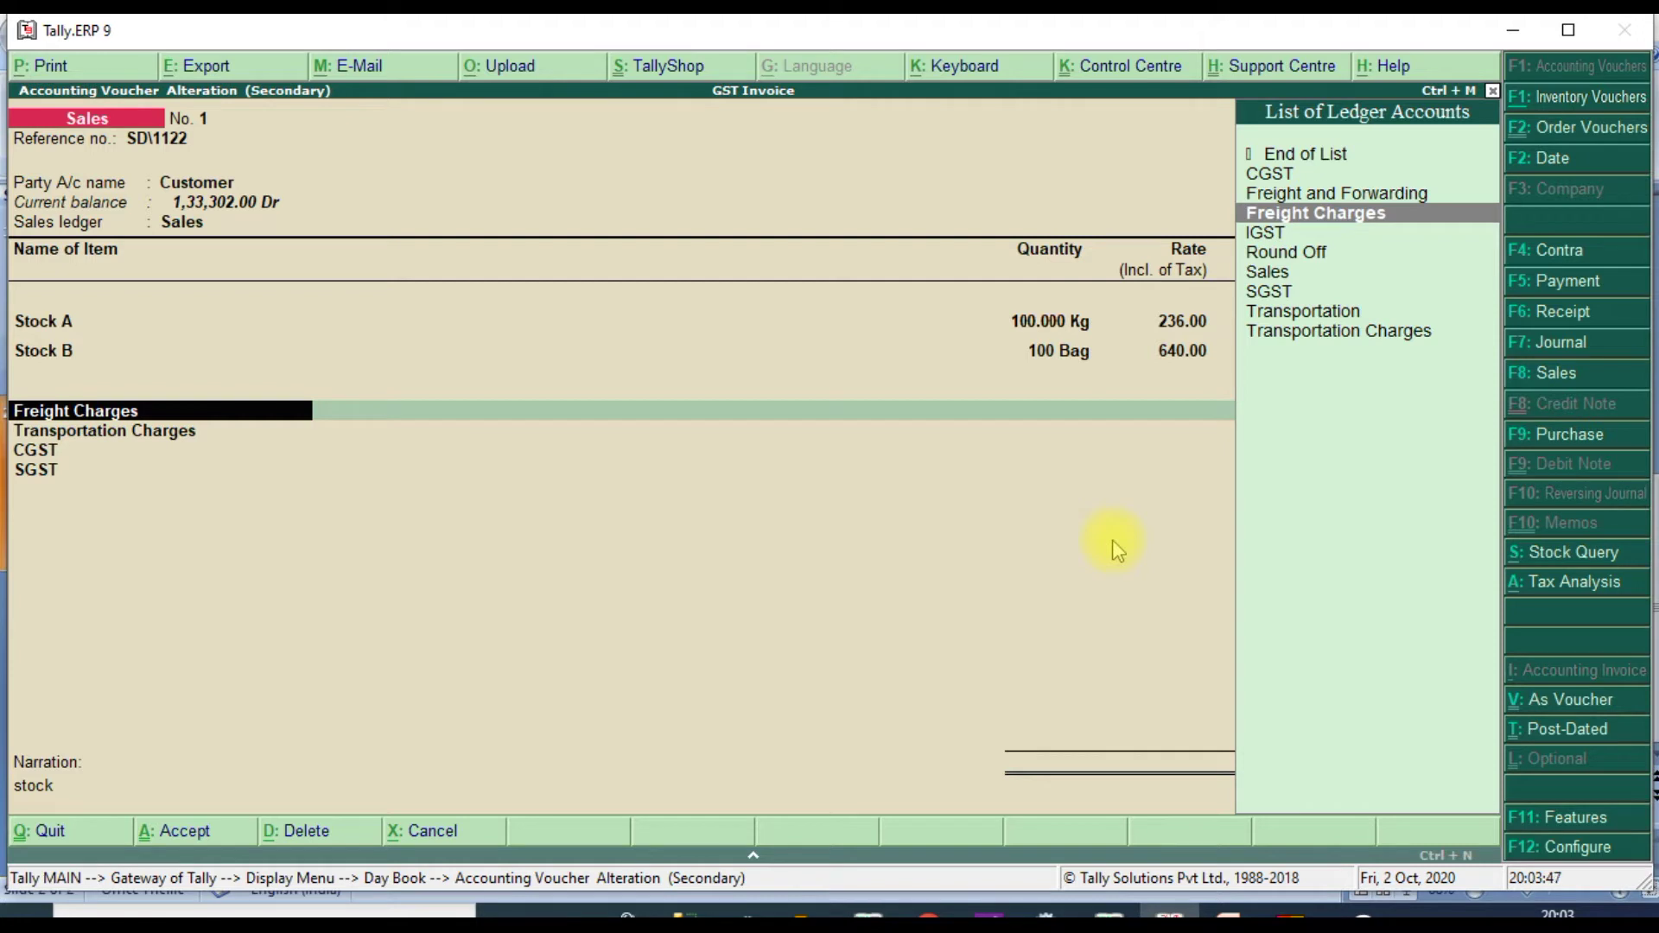
- Review the additional ledger lines on the voucher: Freight Charges, Transportation Charges, CGST and SGST with their amounts
{"action": "key", "text": "Return"}
{"action": "key", "text": "Return"}
{"action": "key", "text": "Return"}
{"action": "key", "text": "Return"}
{"action": "key", "text": "Return"}
{"action": "key", "text": "Return"}
{"action": "key", "text": "Return"}
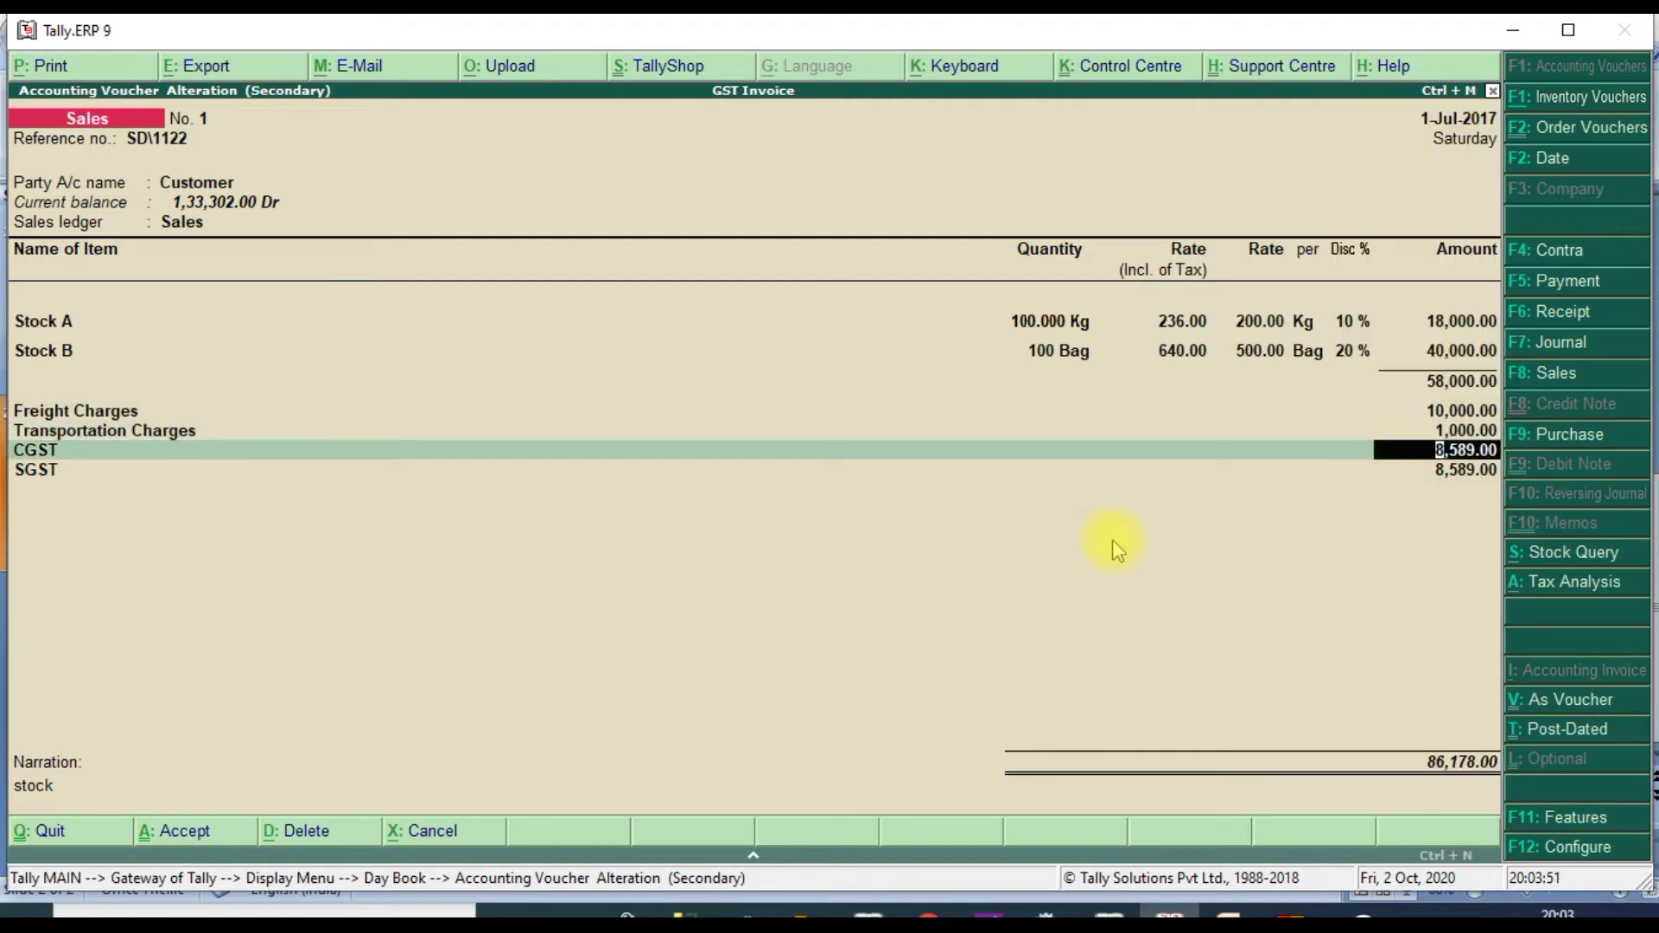
{"action": "key", "text": "Return"}
{"action": "key", "text": "BackSpace"}
{"action": "key", "text": "BackSpace"}
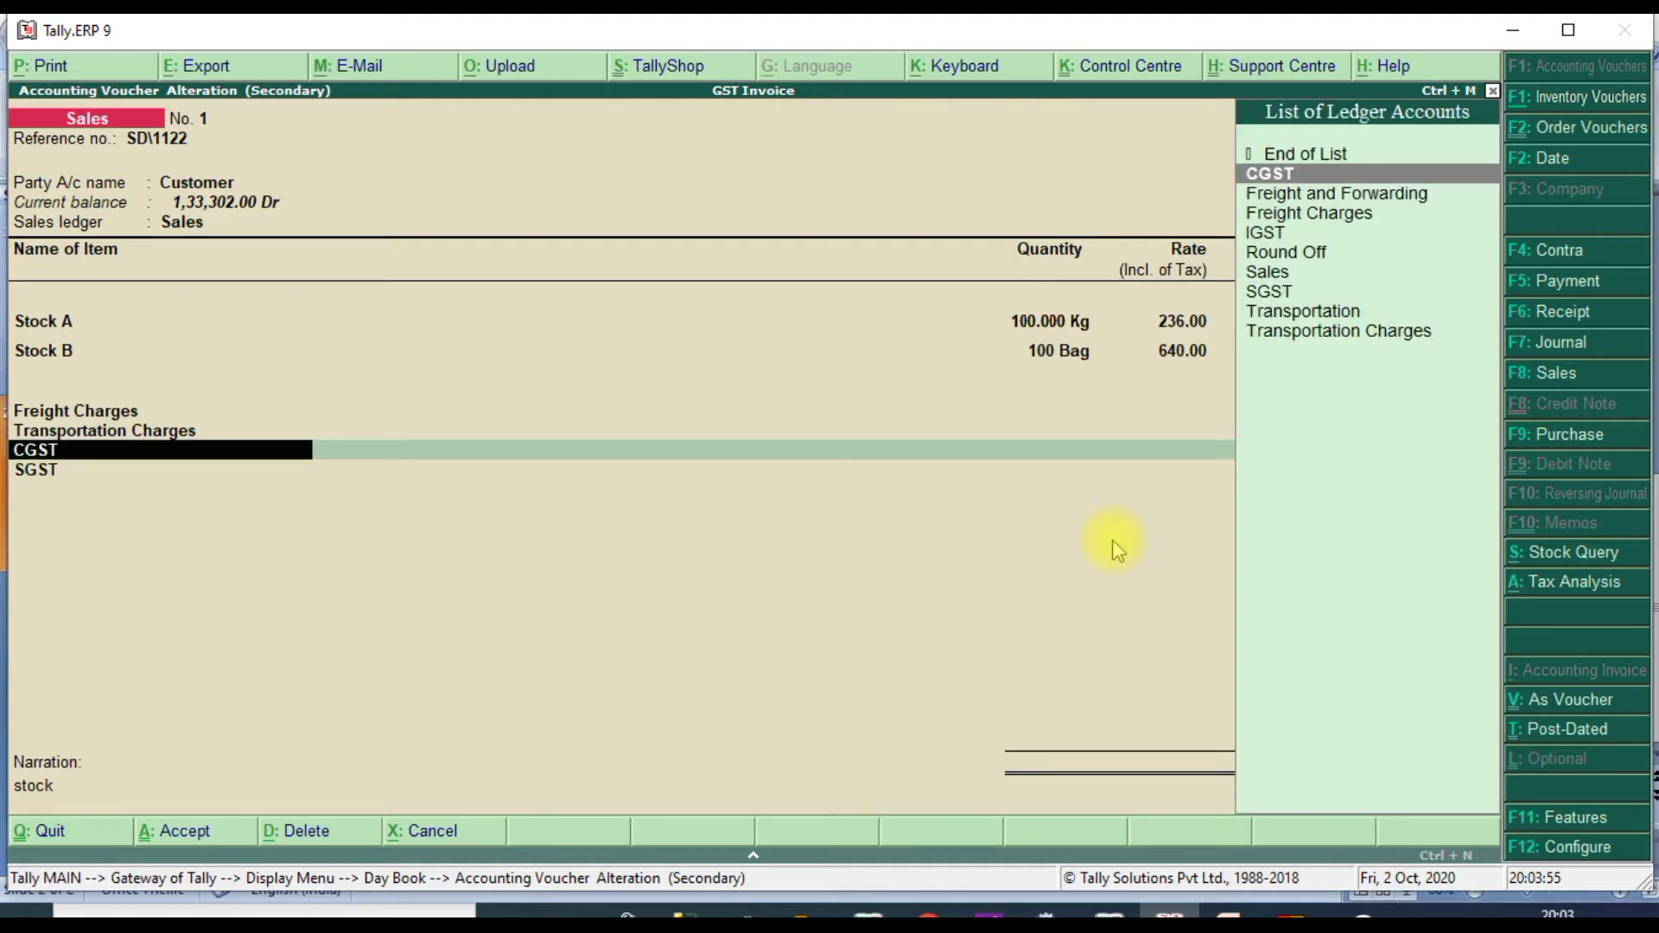
{"action": "key", "text": "Return"}
{"action": "key", "text": "Return"}
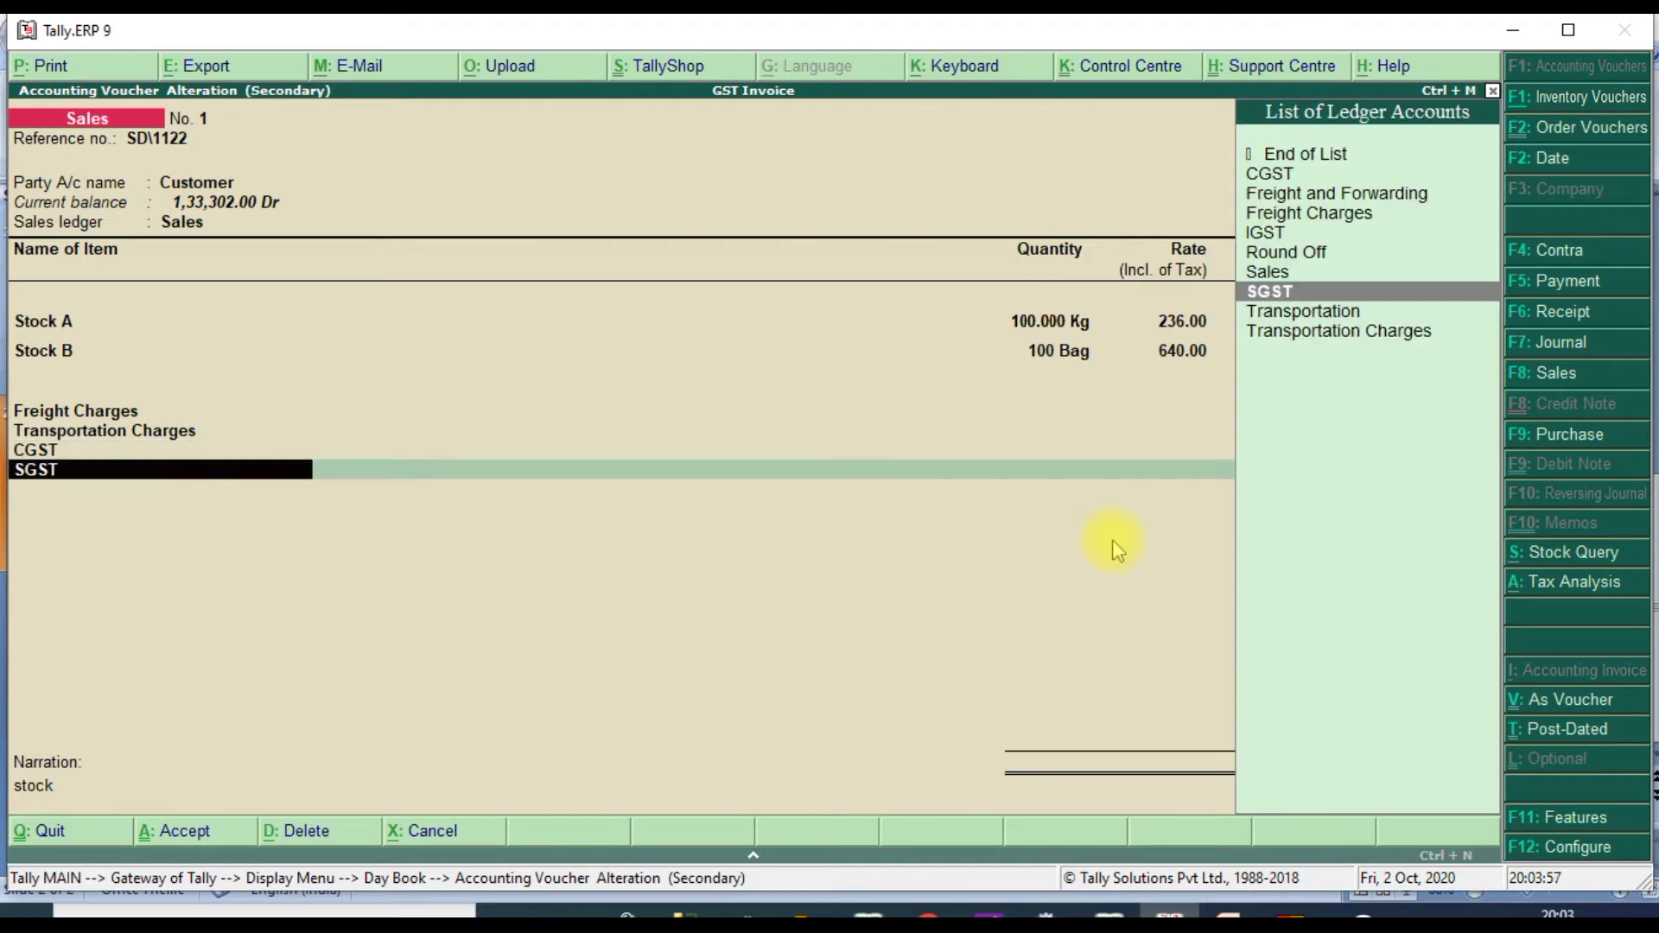
- Go back to the voucher's party account name and open the customer's ledger for alteration
{"action": "key", "text": "BackSpace"}
{"action": "key", "text": "BackSpace"}
{"action": "key", "text": "BackSpace"}
{"action": "key", "text": "BackSpace"}
{"action": "key", "text": "BackSpace"}
{"action": "key", "text": "BackSpace"}
{"action": "key", "text": "BackSpace"}
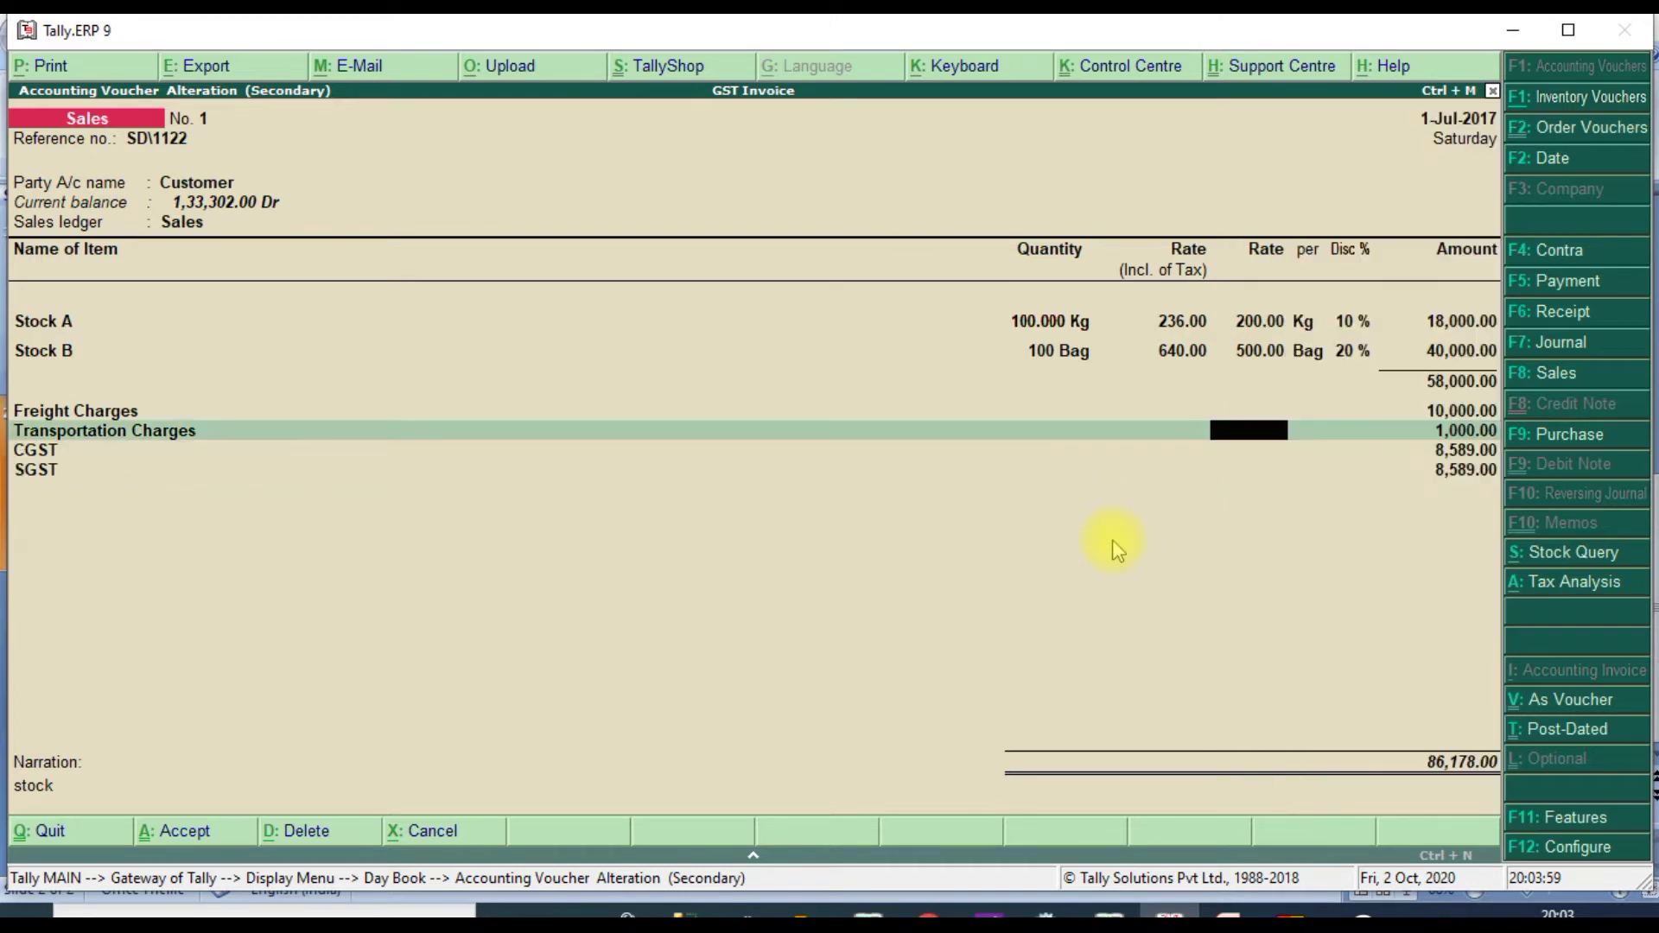
{"action": "key", "text": "BackSpace"}
{"action": "key", "text": "BackSpace"}
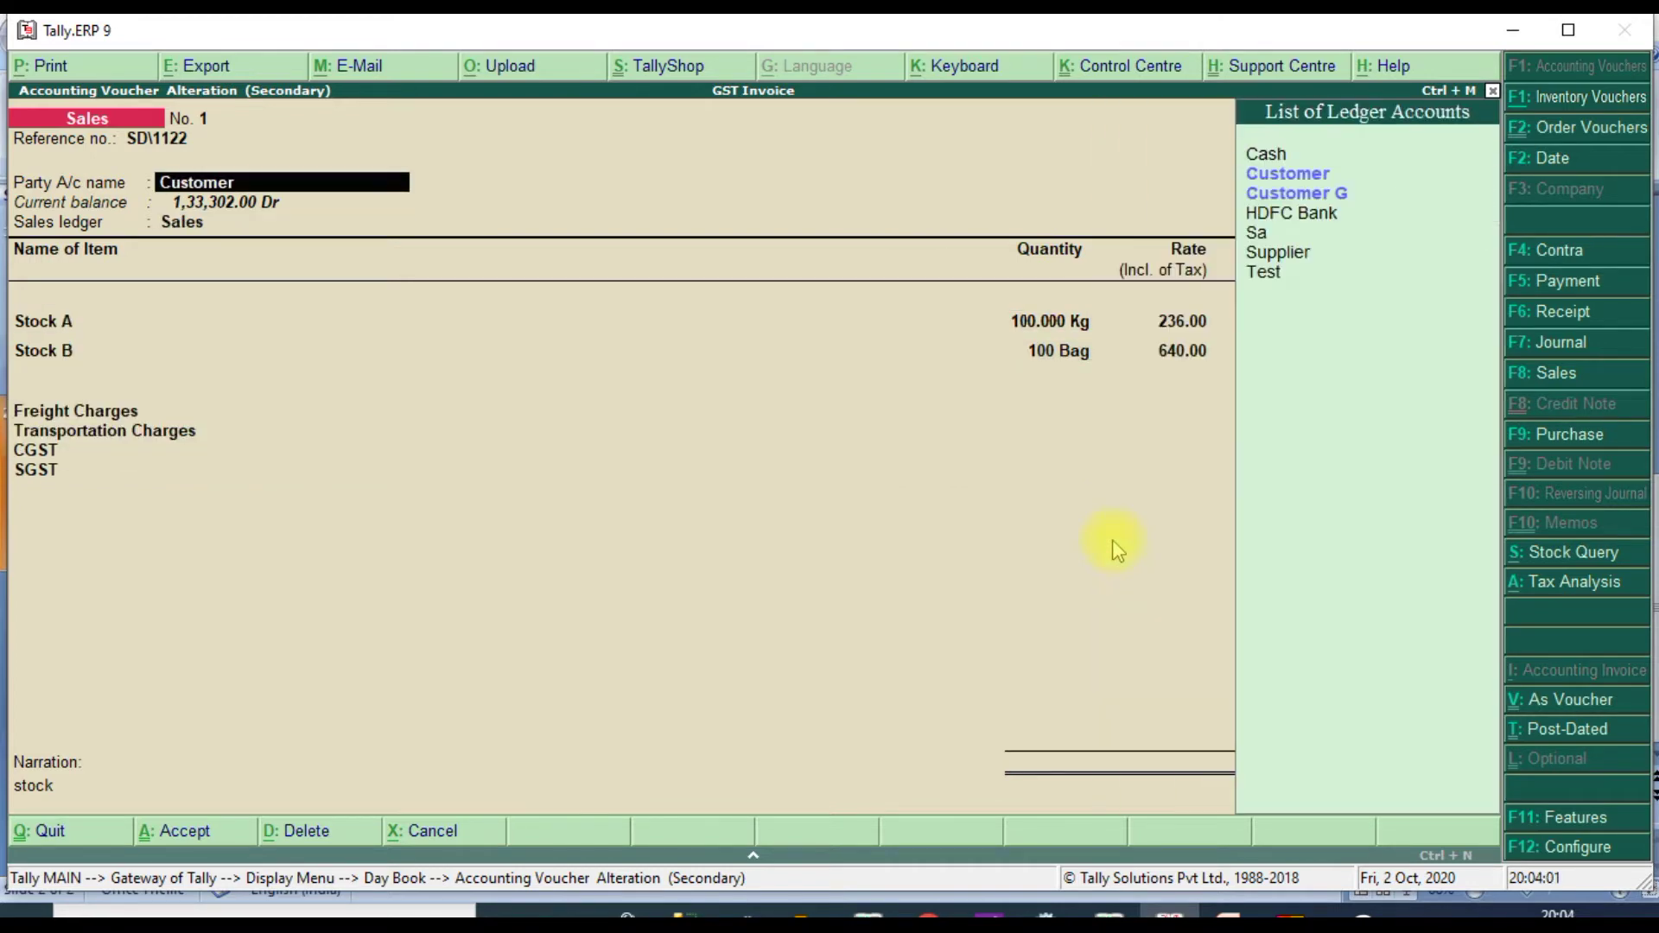
{"action": "key", "text": "ctrl+Return"}
- Check the customer ledger's group, mailing address, country, state and pincode, and save the ledger as it is
{"action": "key", "text": "Return"}
{"action": "key", "text": "Return"}
{"action": "key", "text": "Return"}
{"action": "key", "text": "Return"}
{"action": "key", "text": "Return"}
{"action": "key", "text": "Return"}
{"action": "key", "text": "Return"}
{"action": "key", "text": "Return"}
{"action": "key", "text": "Return"}
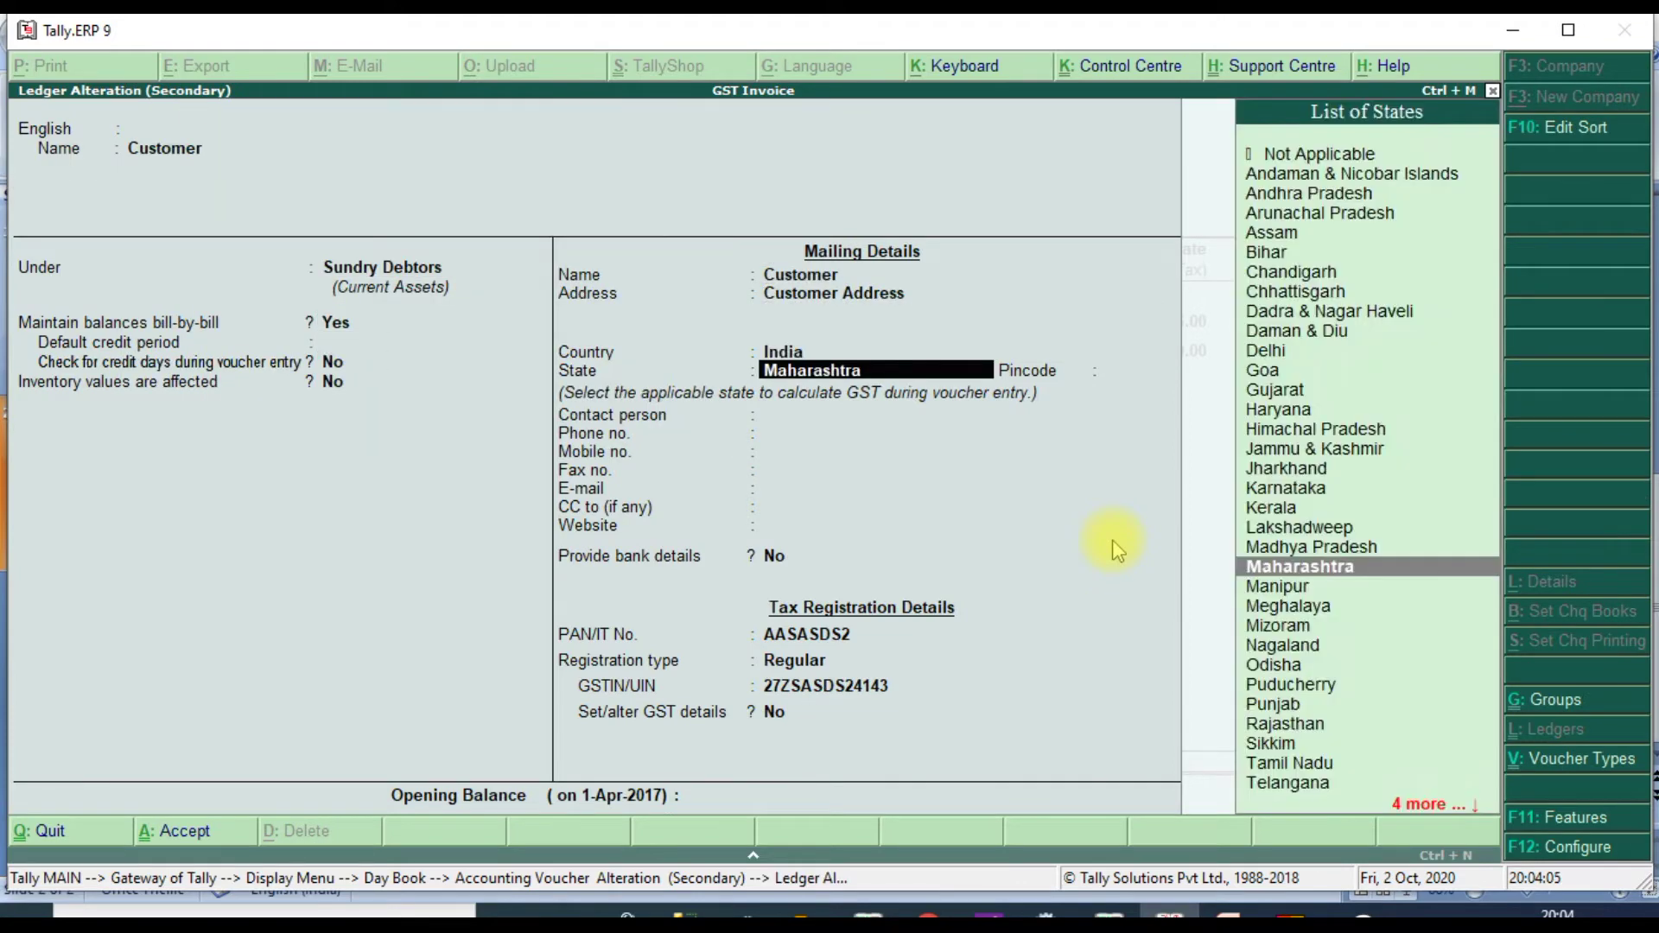
{"action": "key", "text": "Return"}
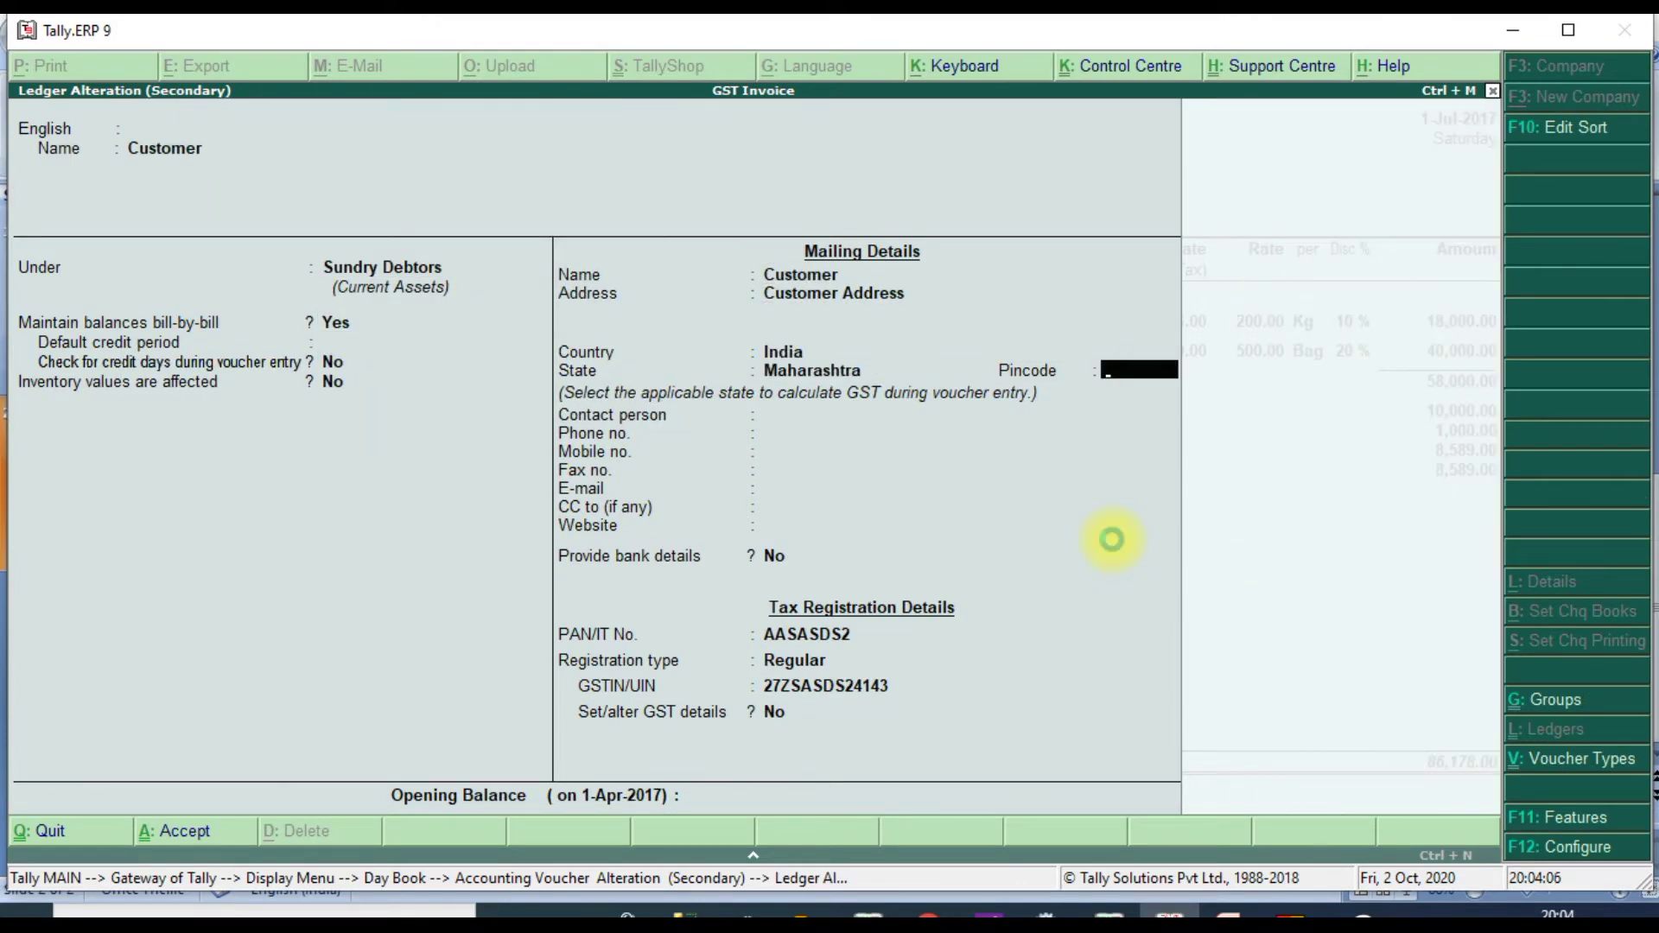
{"action": "key", "text": "ctrl+a"}
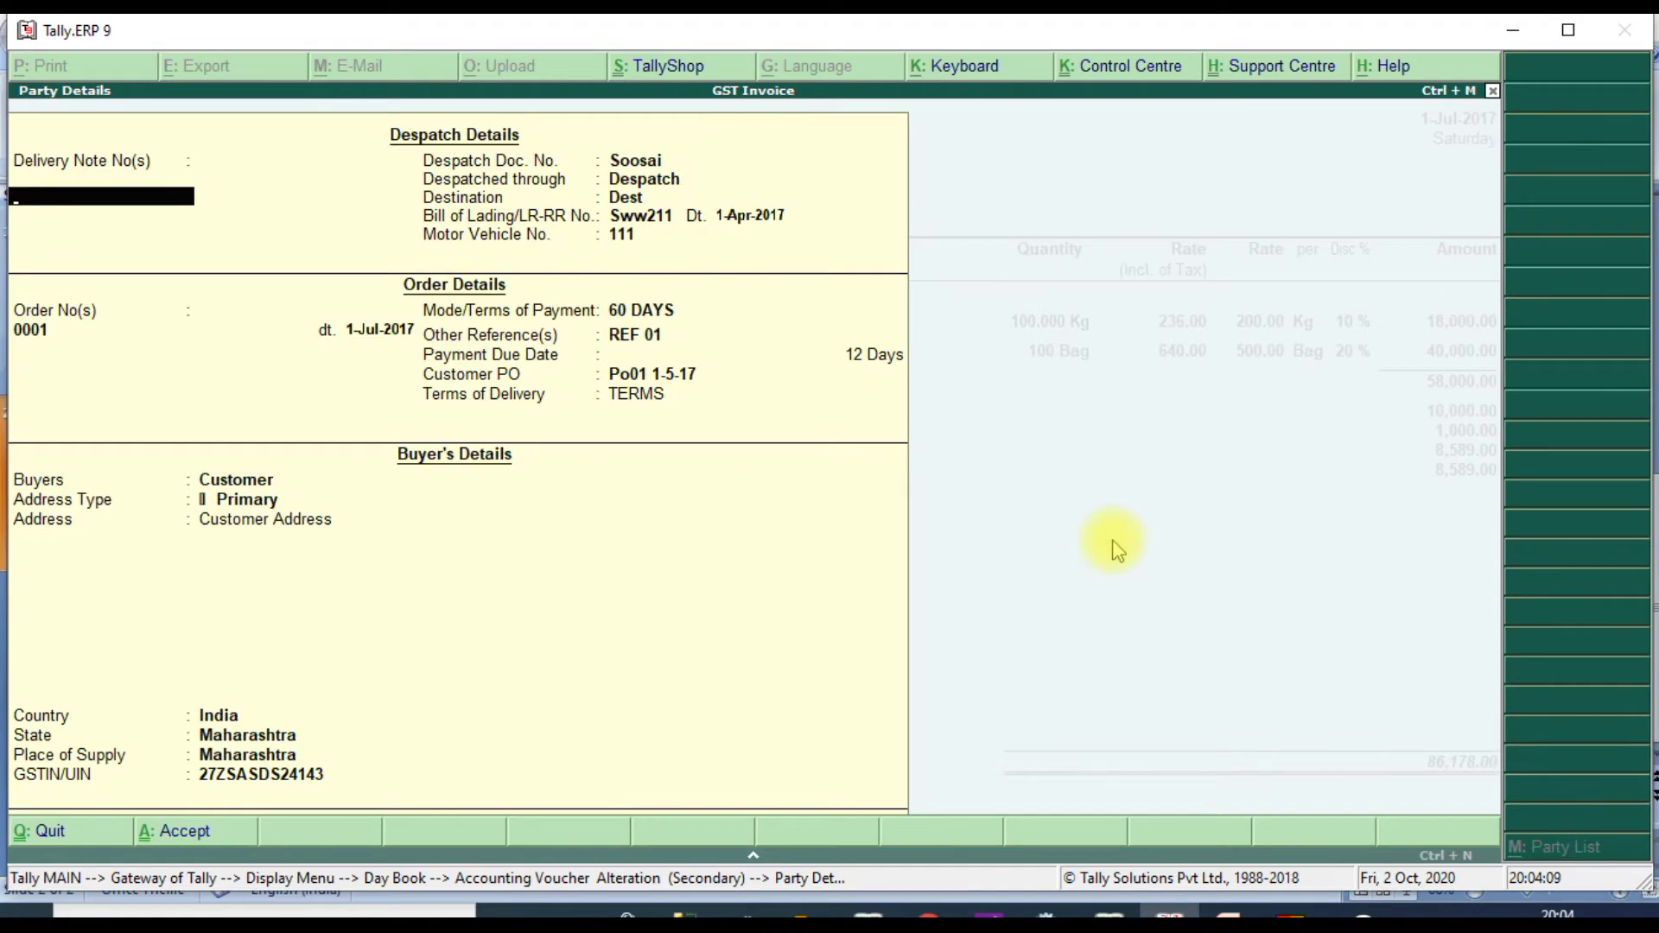
- Accept the party details and recheck Stock A's description and batch allocation with its manufacturing and expiry dates
{"action": "key", "text": "ctrl+a"}
{"action": "key", "text": "Return"}
{"action": "key", "text": "Return"}
{"action": "key", "text": "Return"}
{"action": "key", "text": "Return"}
{"action": "key", "text": "Return"}
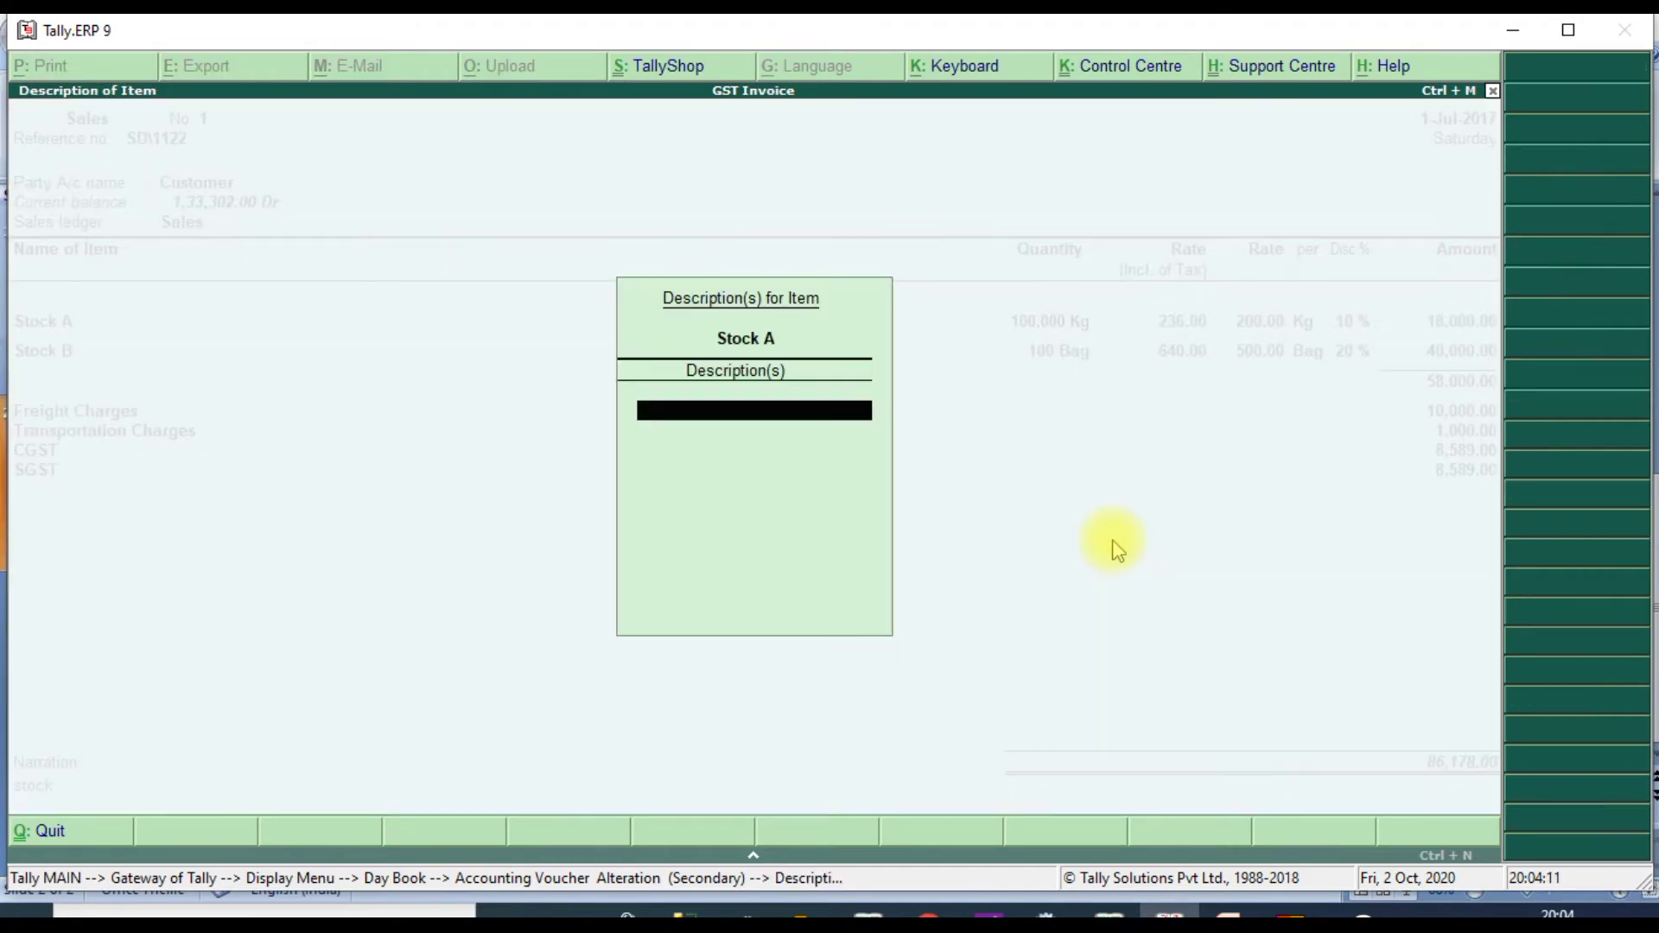
{"action": "key", "text": "Return"}
{"action": "key", "text": "Return"}
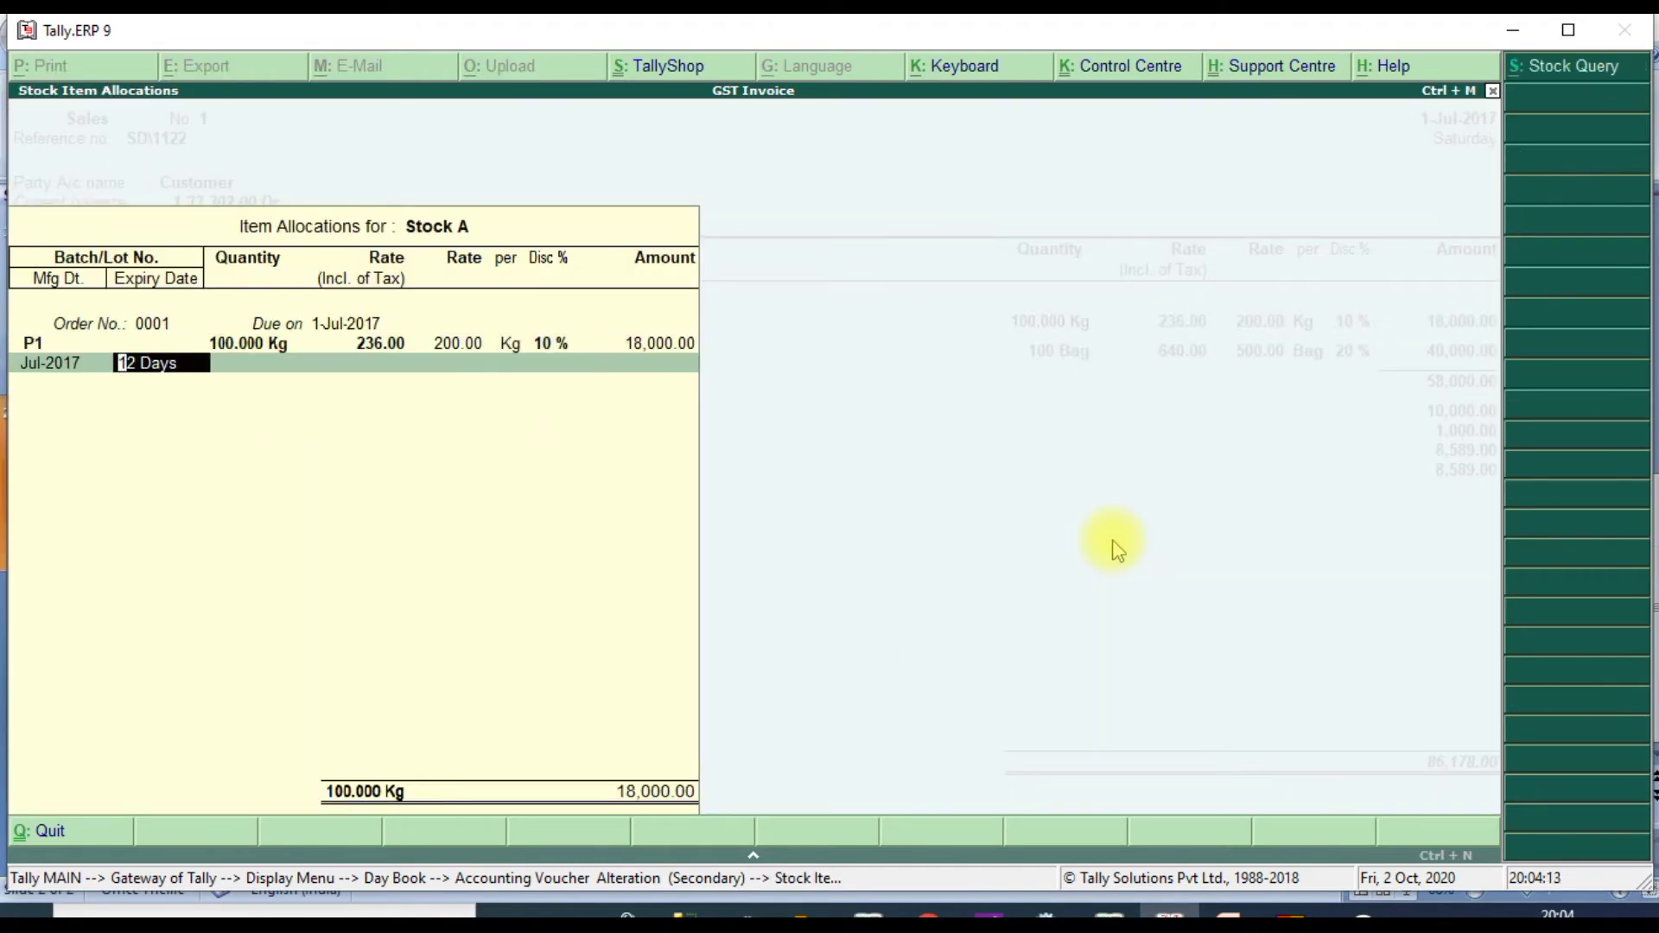
{"action": "key", "text": "Return"}
{"action": "key", "text": "Return"}
{"action": "key", "text": "Return"}
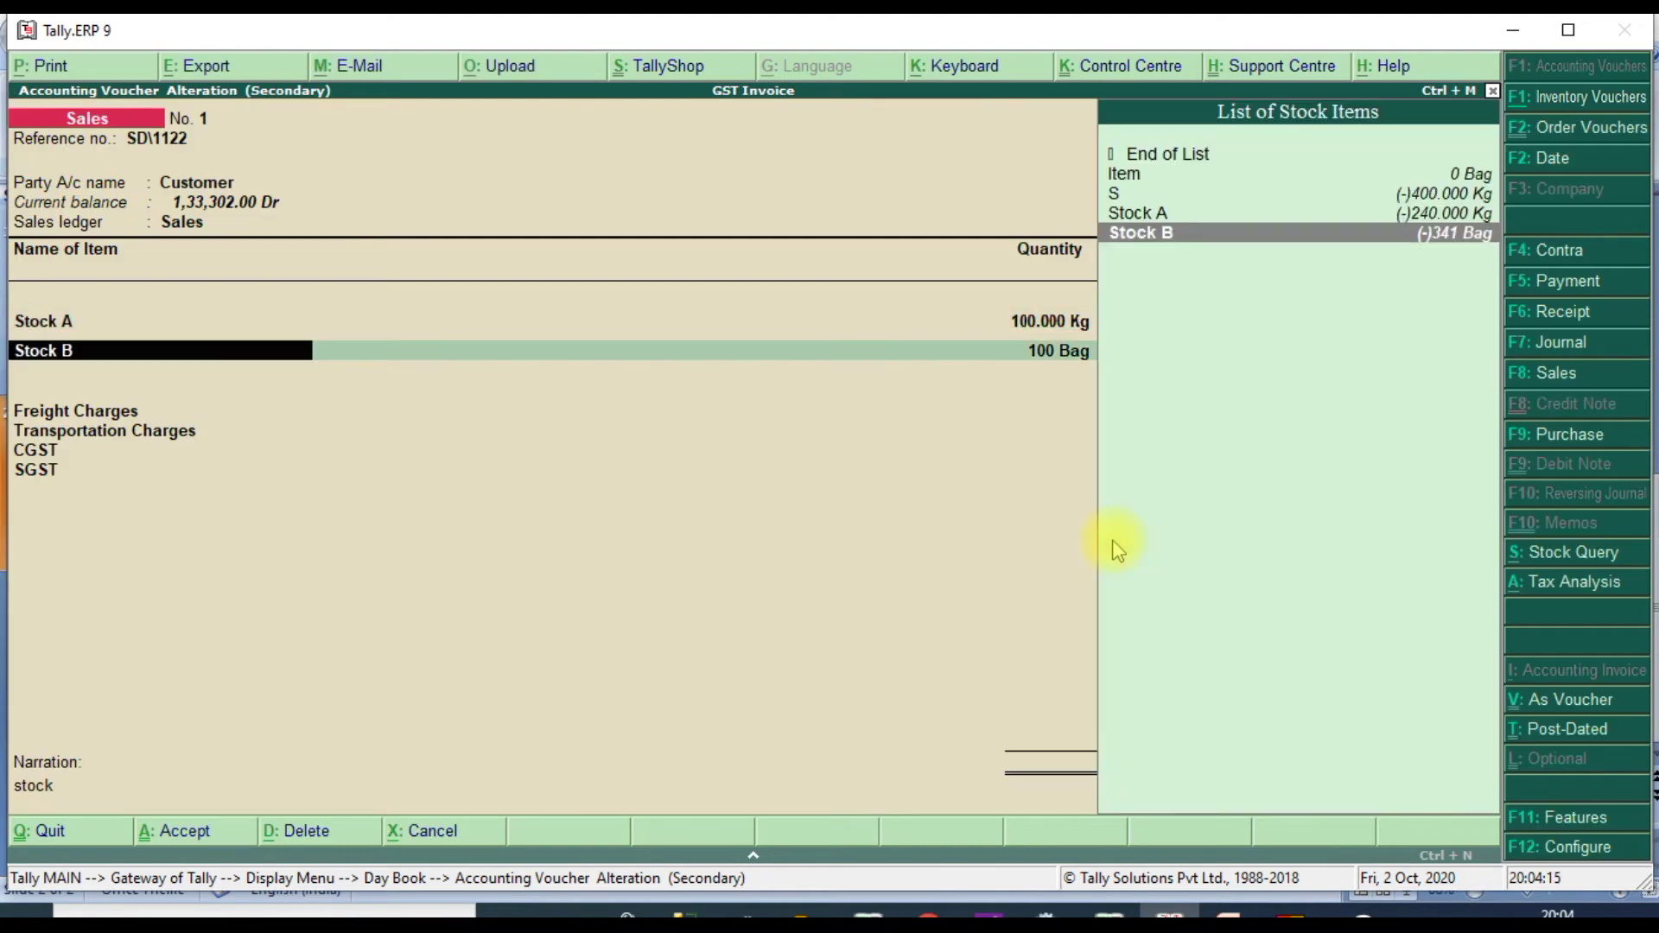
- Preview the sales voucher's printed tax invoice and enlarge it for reading
{"action": "key", "text": "alt+p"}
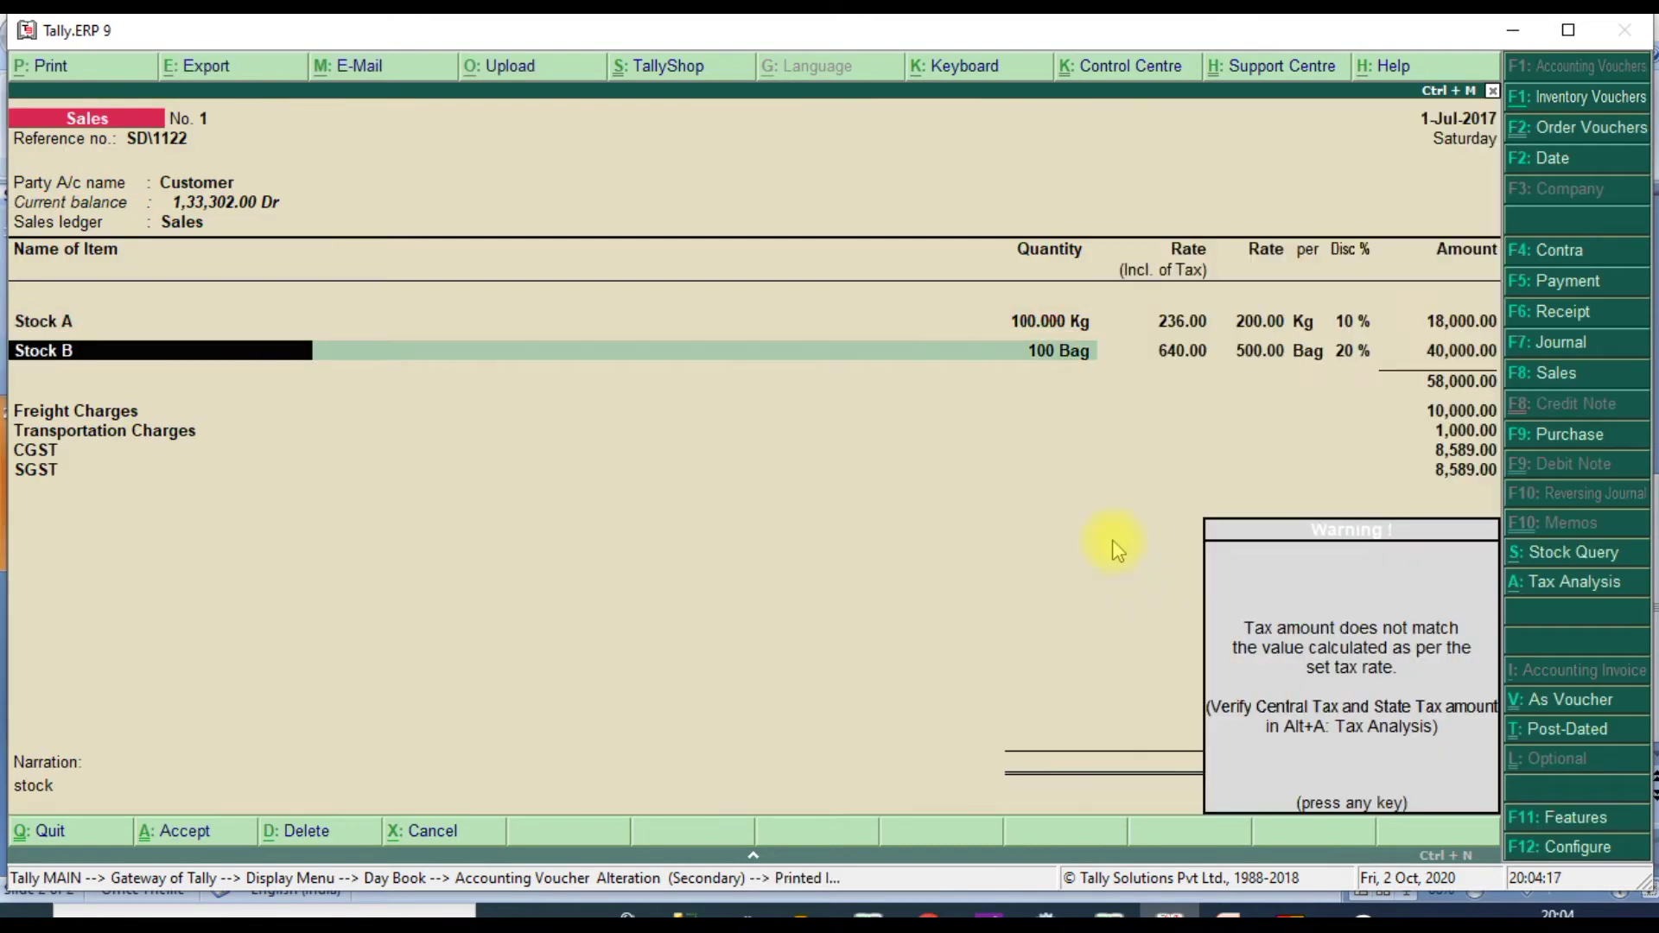
{"action": "key", "text": "Return"}
{"action": "key", "text": "Return"}
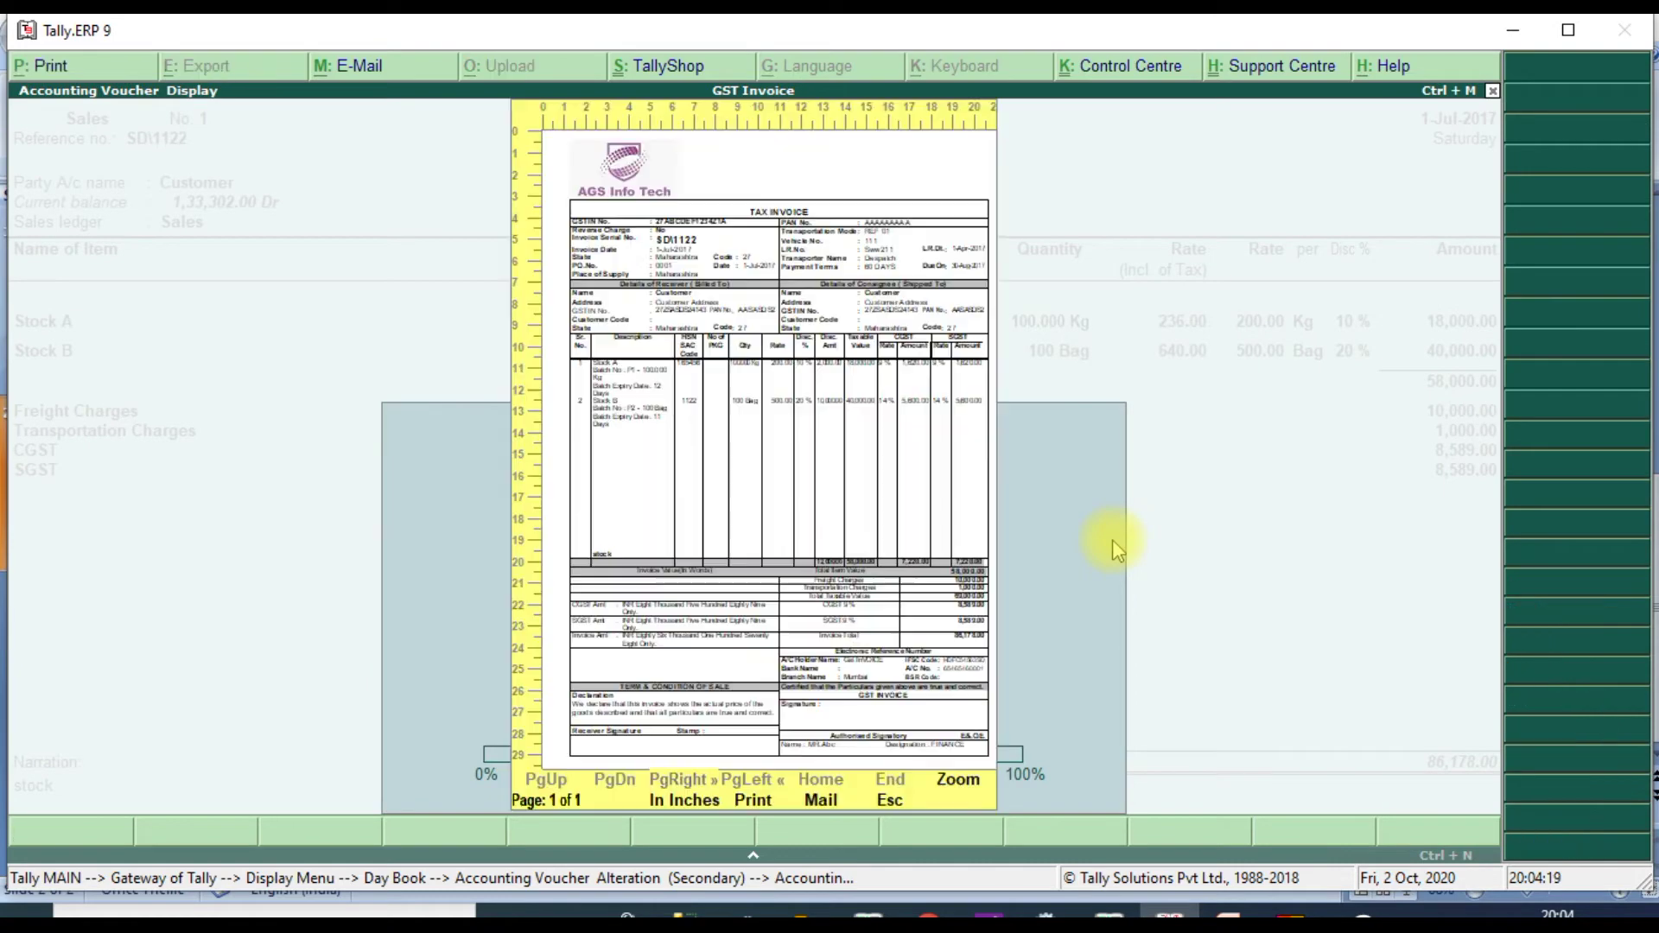
{"action": "key", "text": "alt+z"}
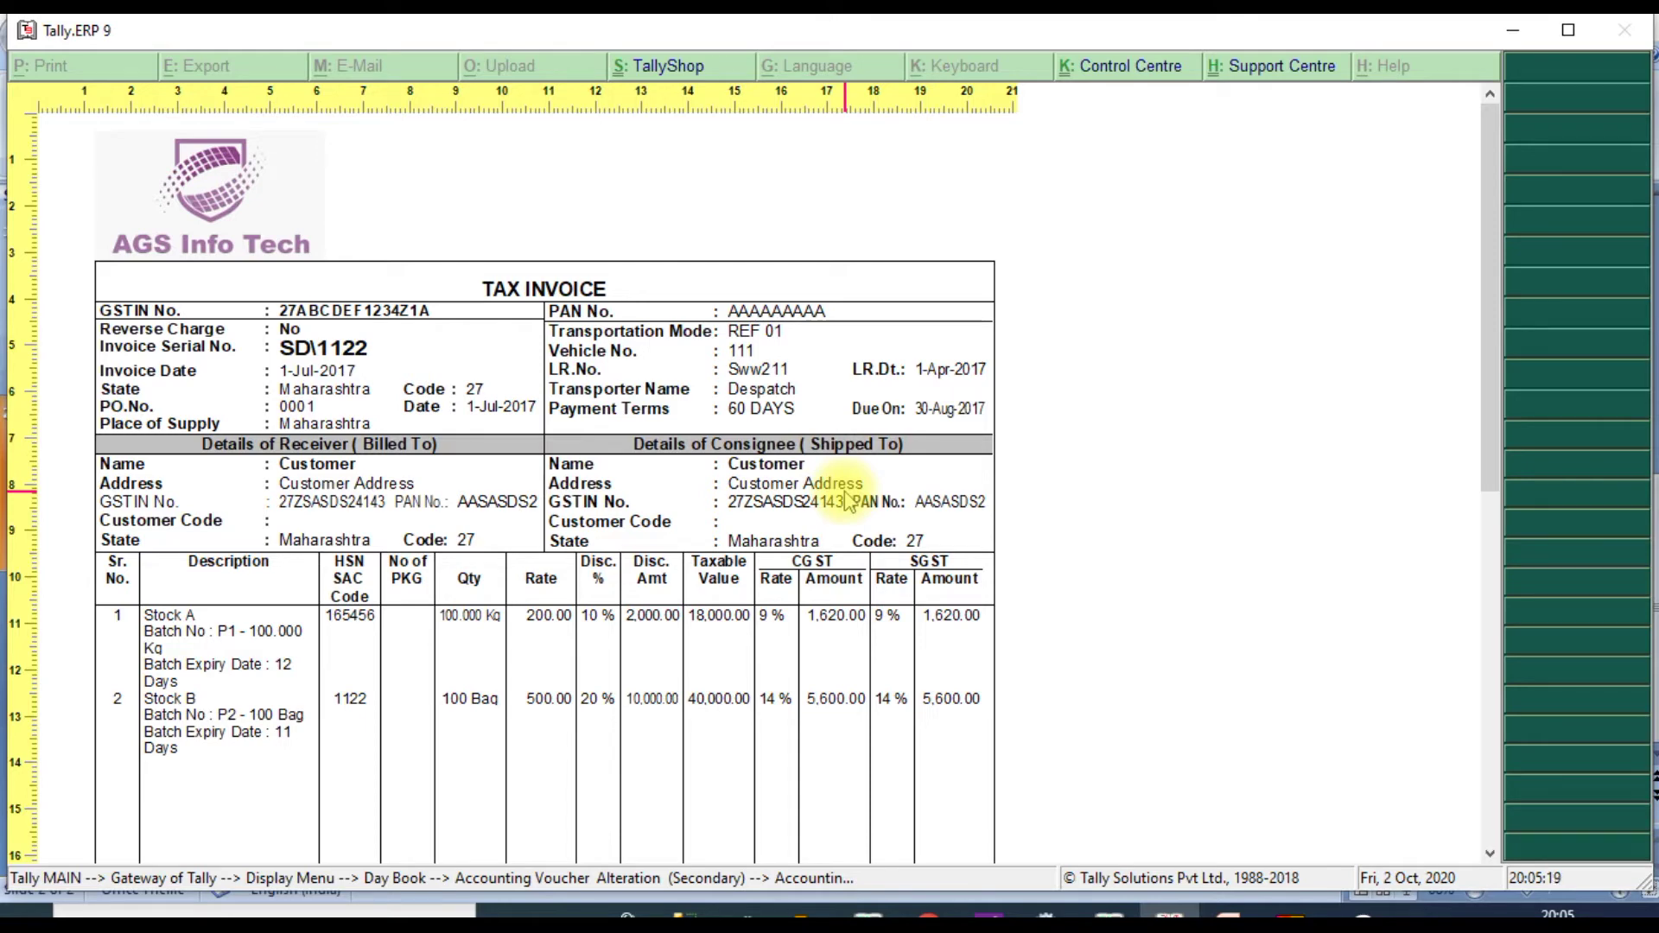
- Examine the tax invoice from its header and party details through item lines, tax totals and bank details to the signatory block
{"action": "left_click_drag", "start_coordinate": [1486, 277], "coordinate": [1453, 403]}
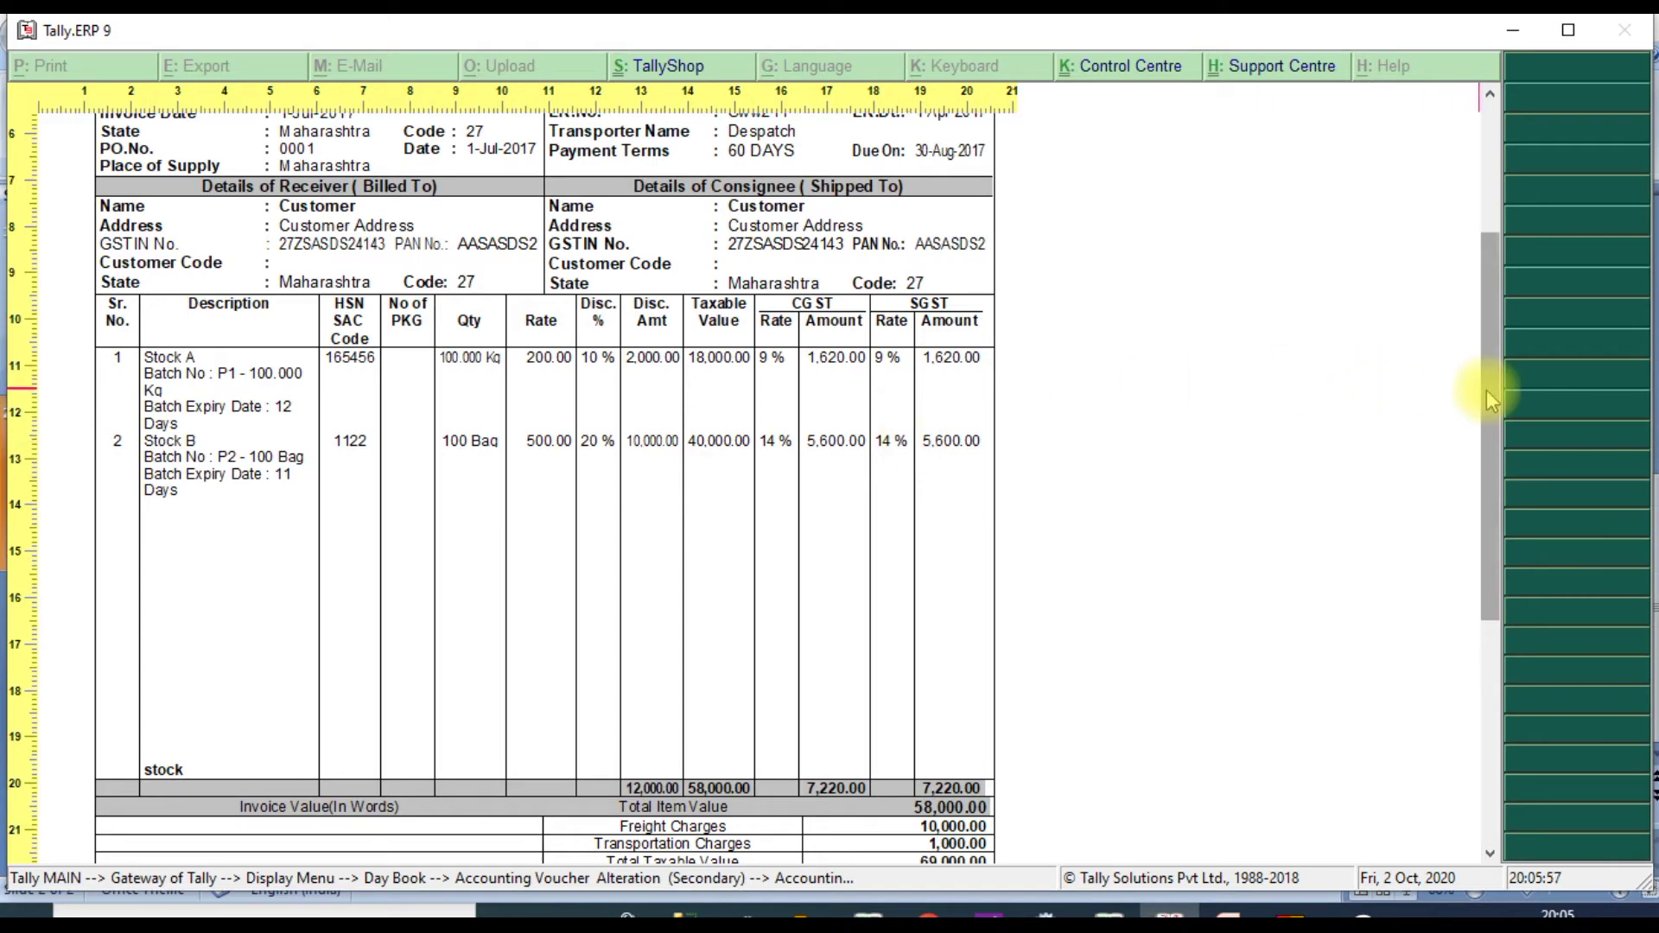
{"action": "left_click_drag", "start_coordinate": [1486, 390], "coordinate": [1474, 511]}
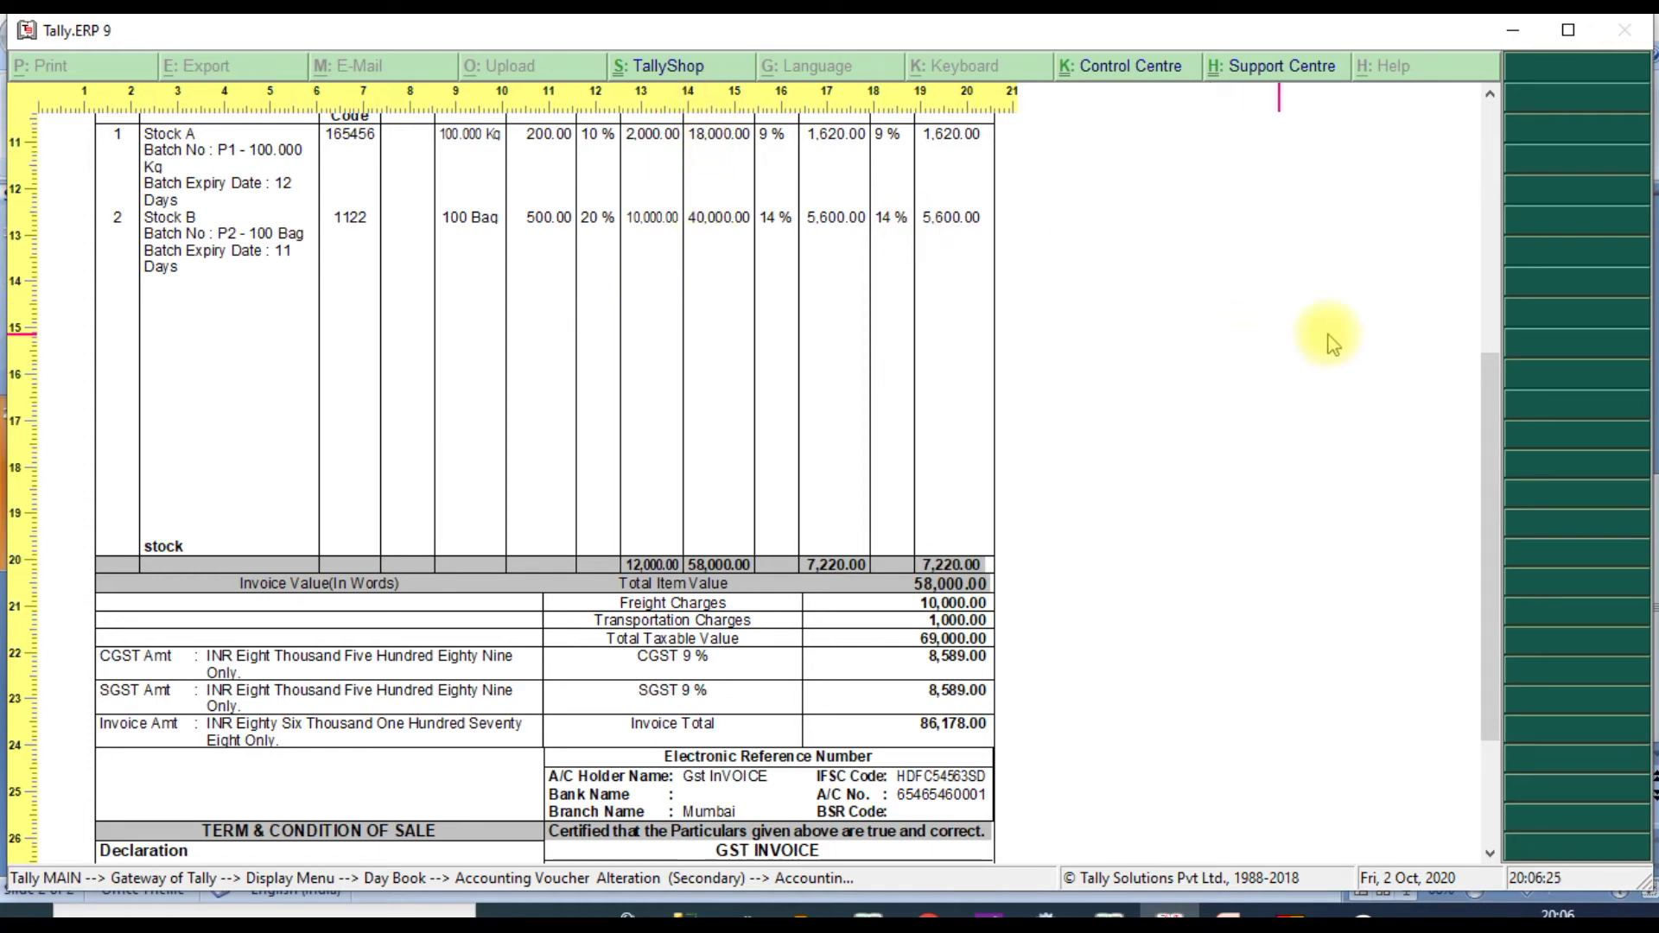
{"action": "left_click_drag", "start_coordinate": [1484, 381], "coordinate": [1495, 345]}
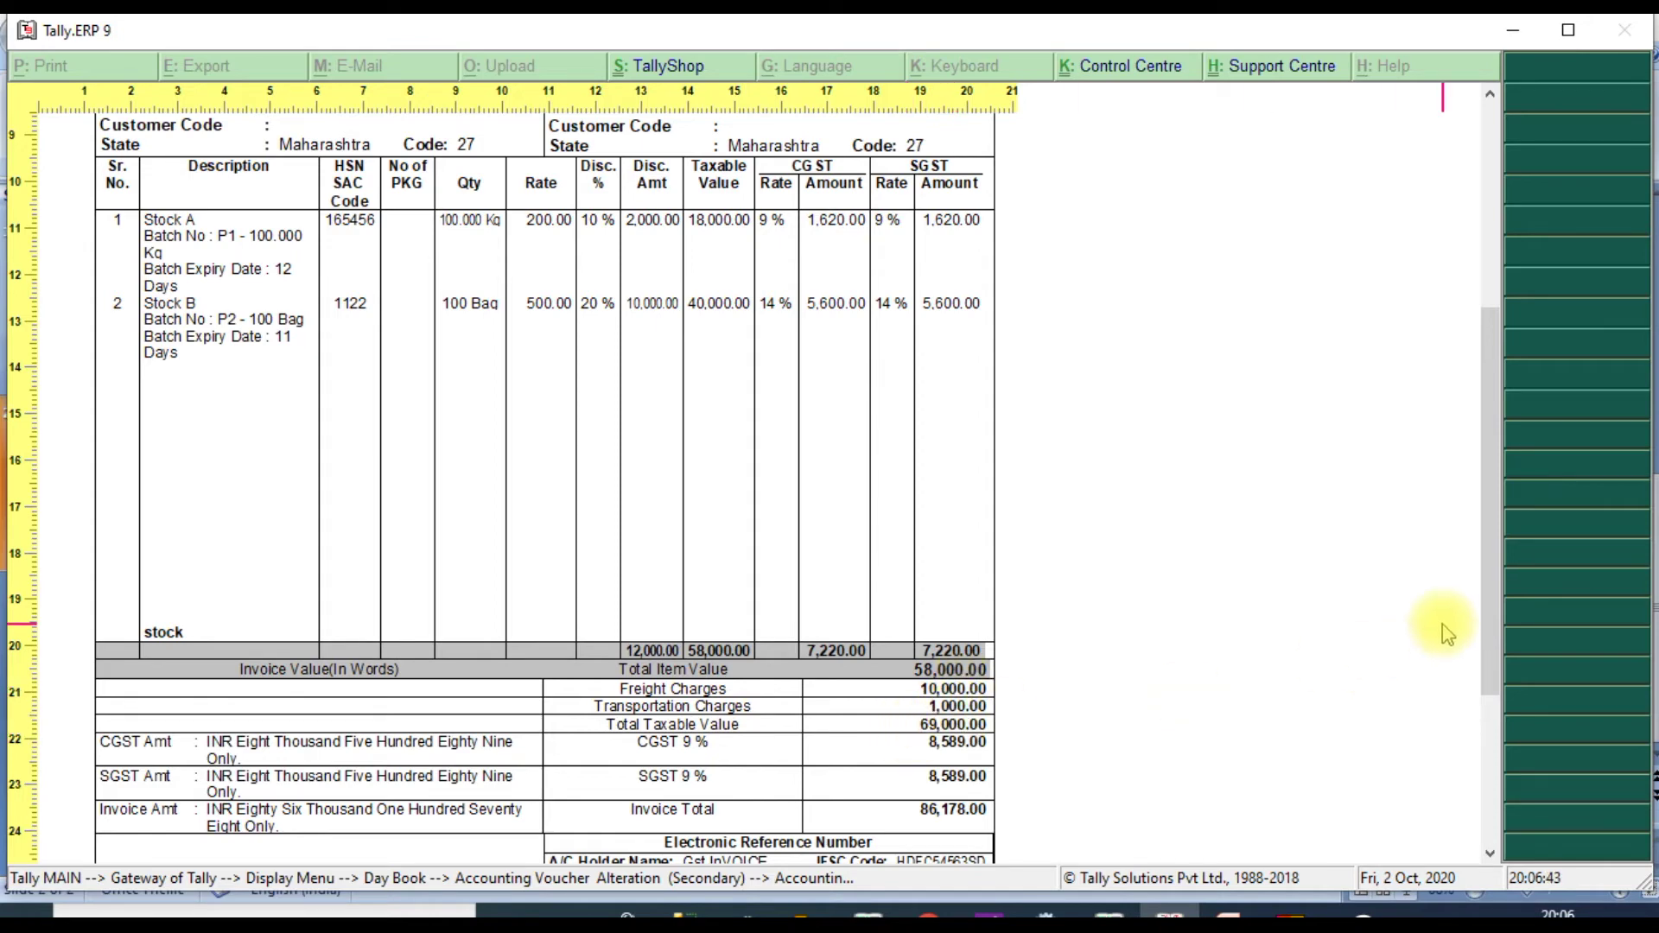
{"action": "left_click_drag", "start_coordinate": [1495, 624], "coordinate": [1491, 655]}
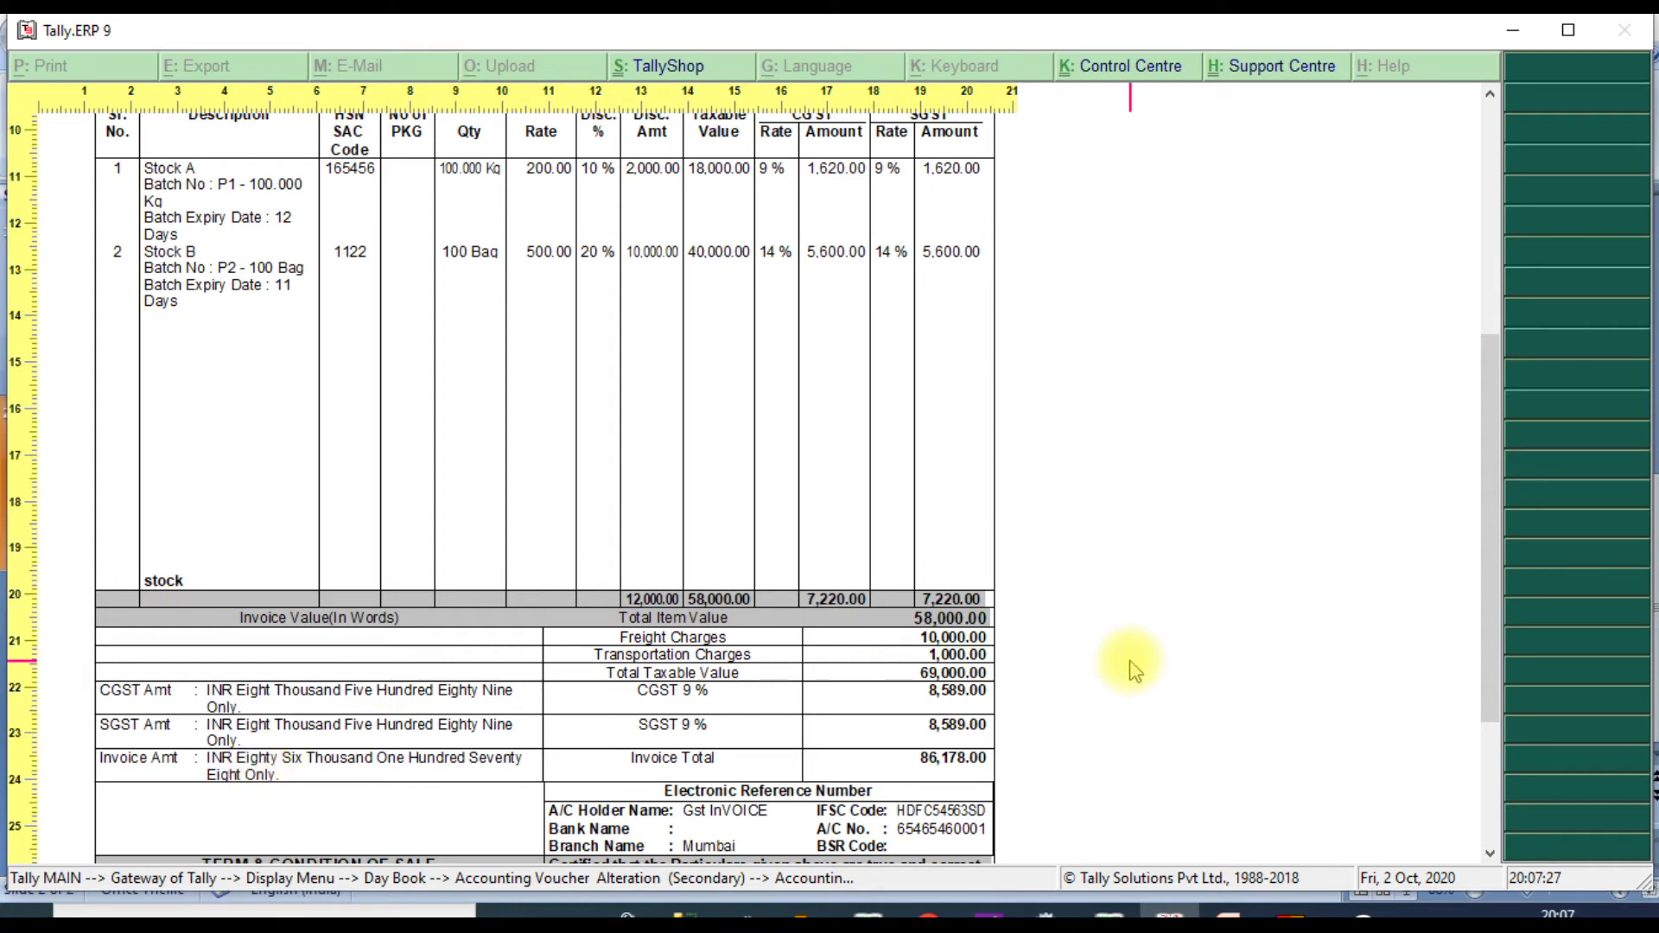
{"action": "left_click_drag", "start_coordinate": [1489, 535], "coordinate": [1480, 637]}
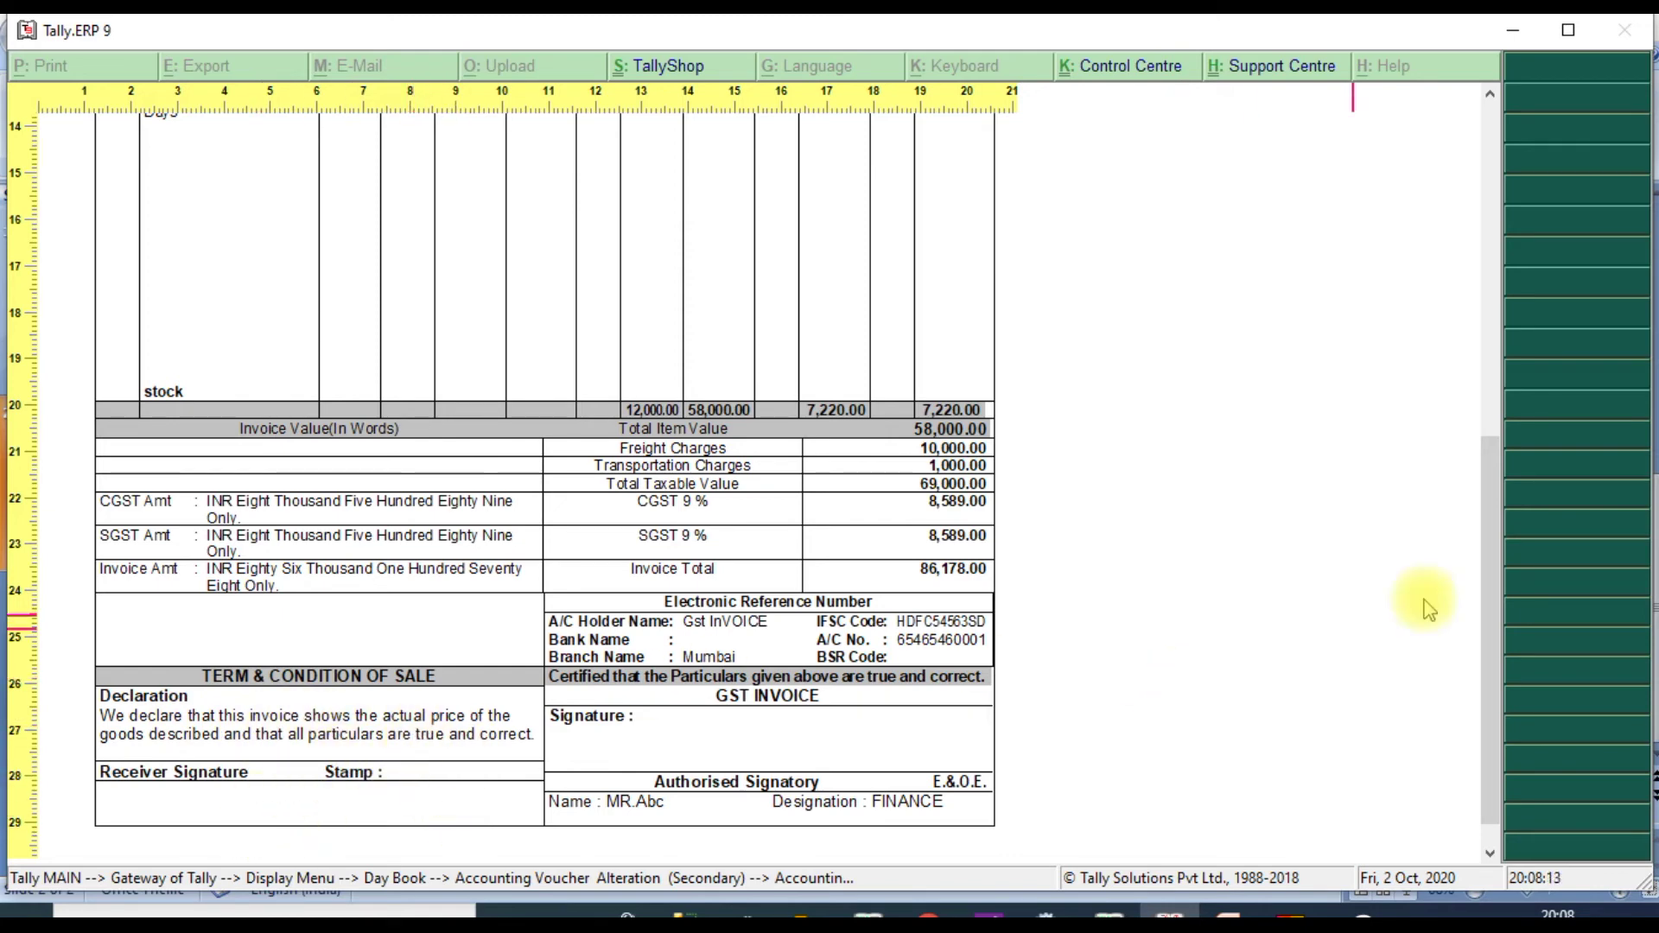
{"action": "mouse_move", "coordinate": [1489, 586]}
{"action": "left_mouse_down"}
{"action": "mouse_move", "coordinate": [1474, 378]}
{"action": "mouse_move", "coordinate": [1471, 607]}
{"action": "mouse_move", "coordinate": [1451, 648]}
{"action": "mouse_move", "coordinate": [1426, 489]}
{"action": "mouse_move", "coordinate": [1424, 288]}
{"action": "left_mouse_up"}
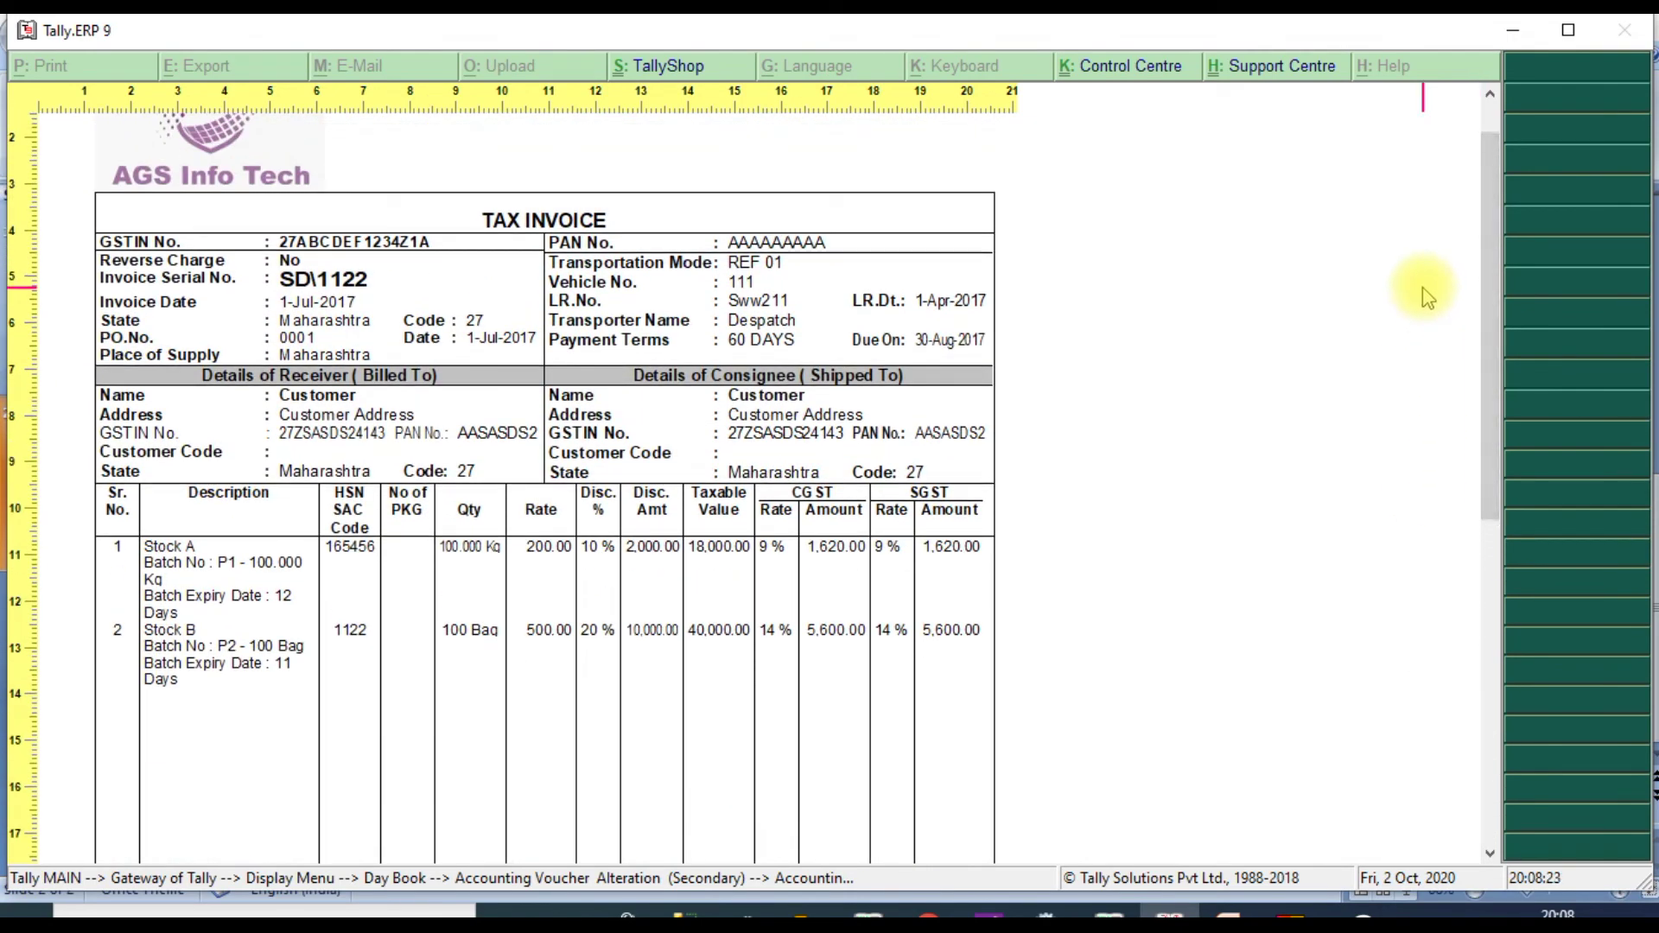
- Close the first voucher's invoice preview and open Customer G's Sales voucher no. 5 of 1-Jul-2017 from the Day Book
{"action": "key", "text": "Escape"}
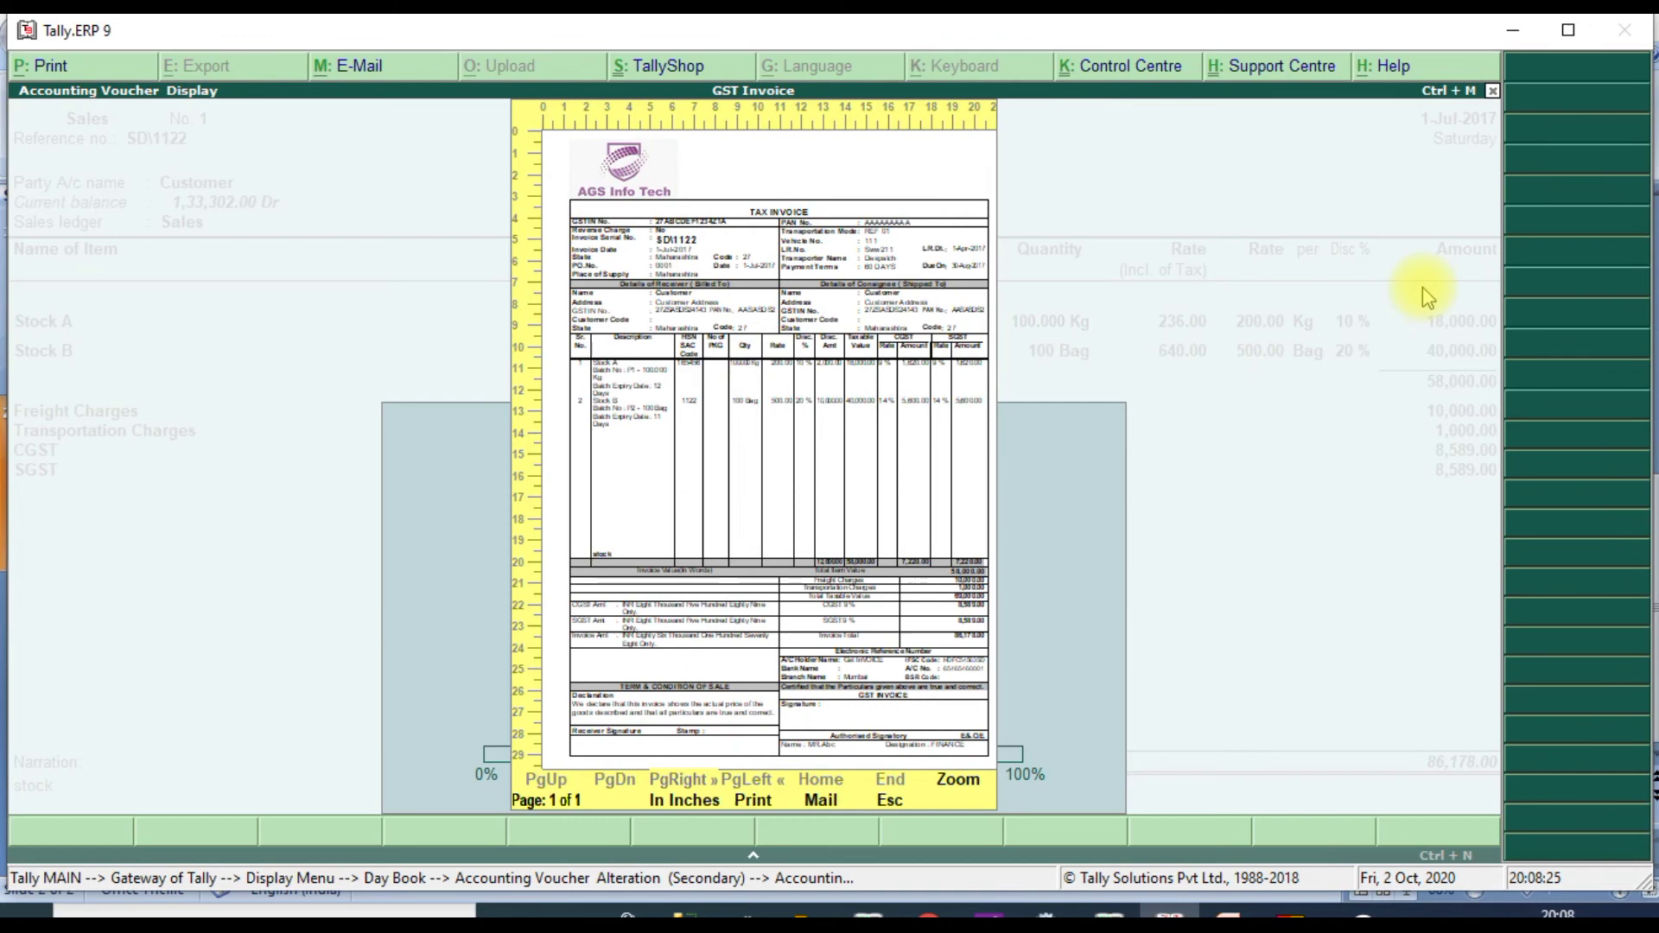
{"action": "key", "text": "Escape"}
{"action": "key", "text": "Escape"}
{"action": "key", "text": "Down"}
{"action": "key", "text": "Down"}
{"action": "key", "text": "Down"}
{"action": "key", "text": "Down"}
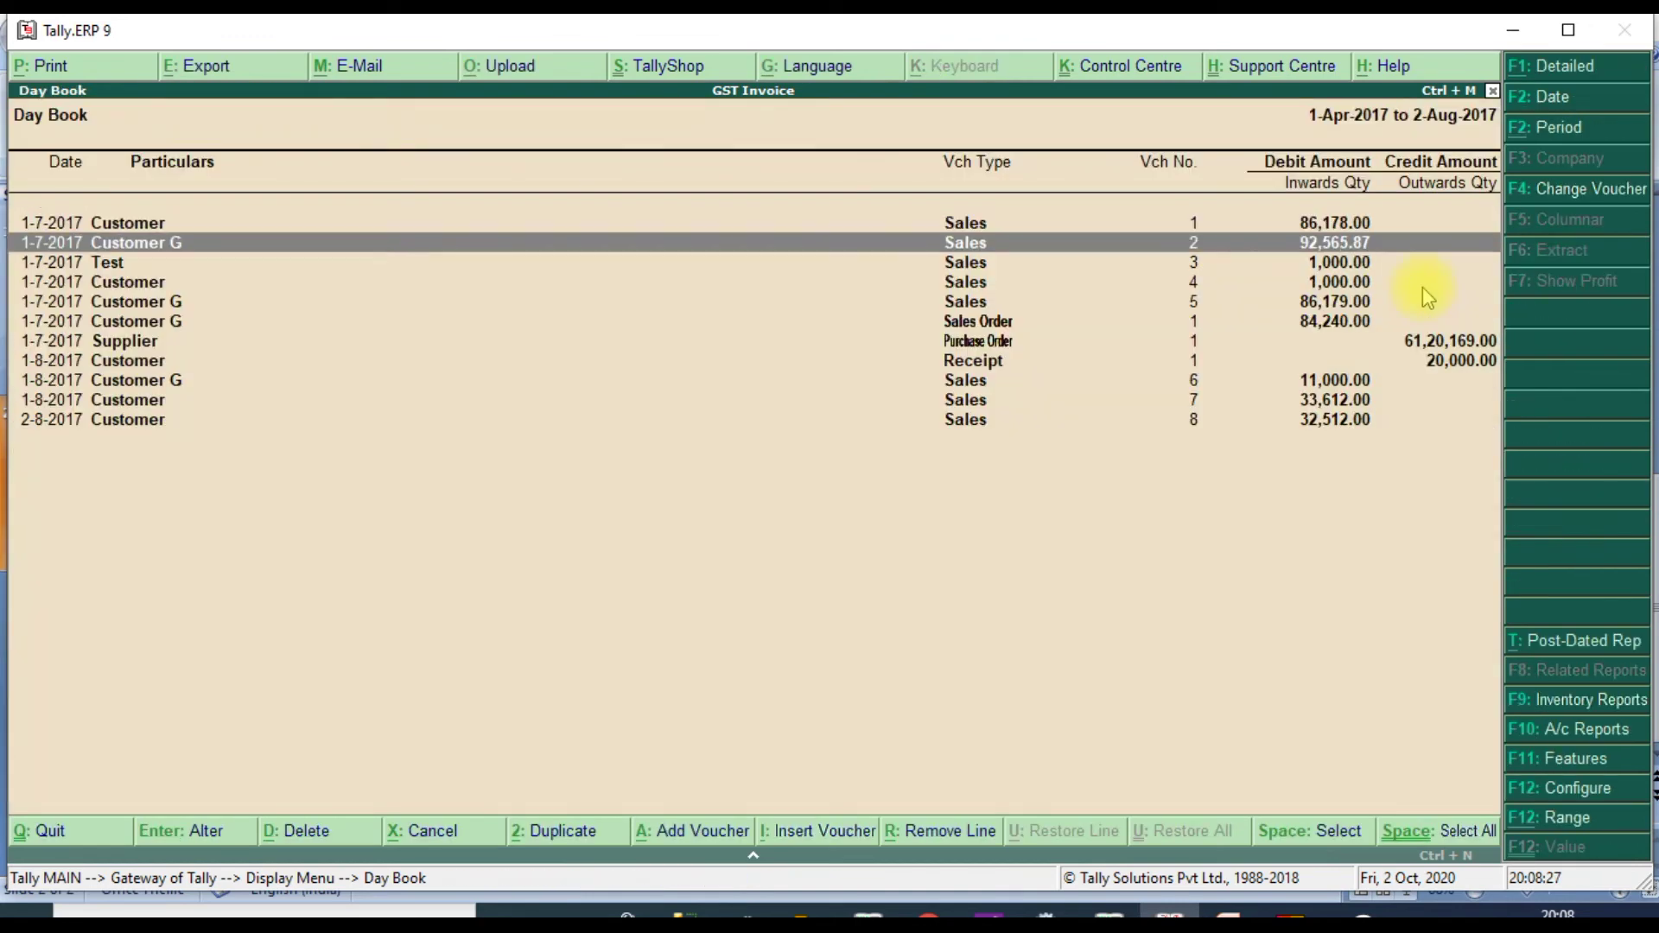
{"action": "key", "text": "Return"}
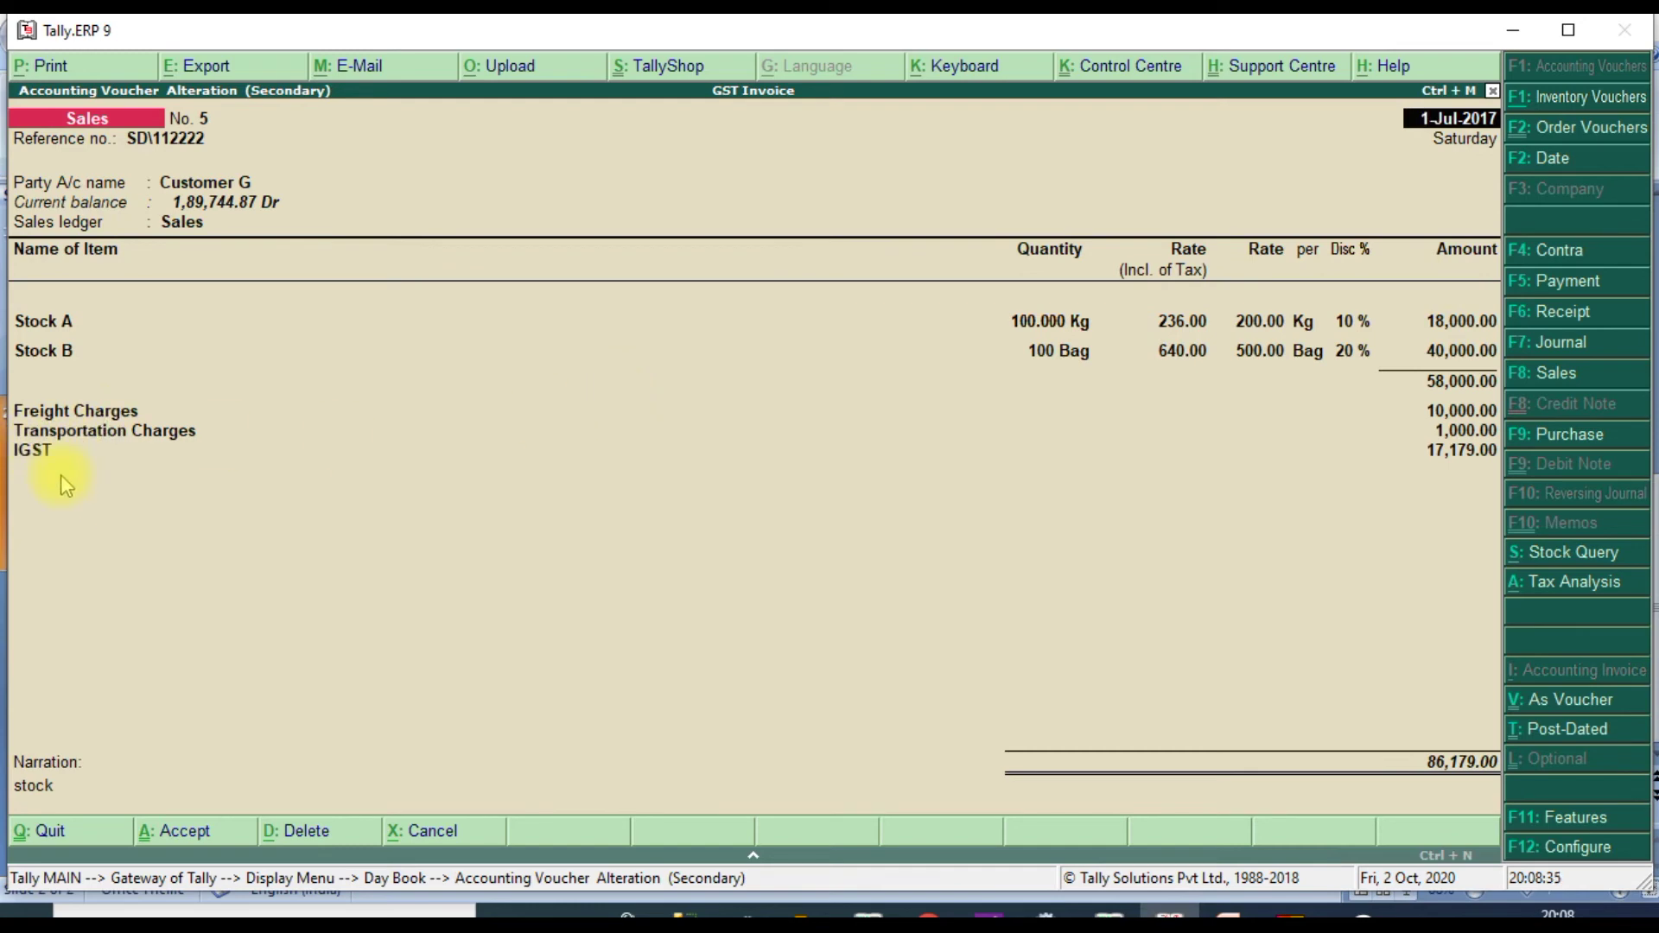
- Preview Sales voucher no. 5's printed tax invoice, enlarged for reading
{"action": "key", "text": "alt+p"}
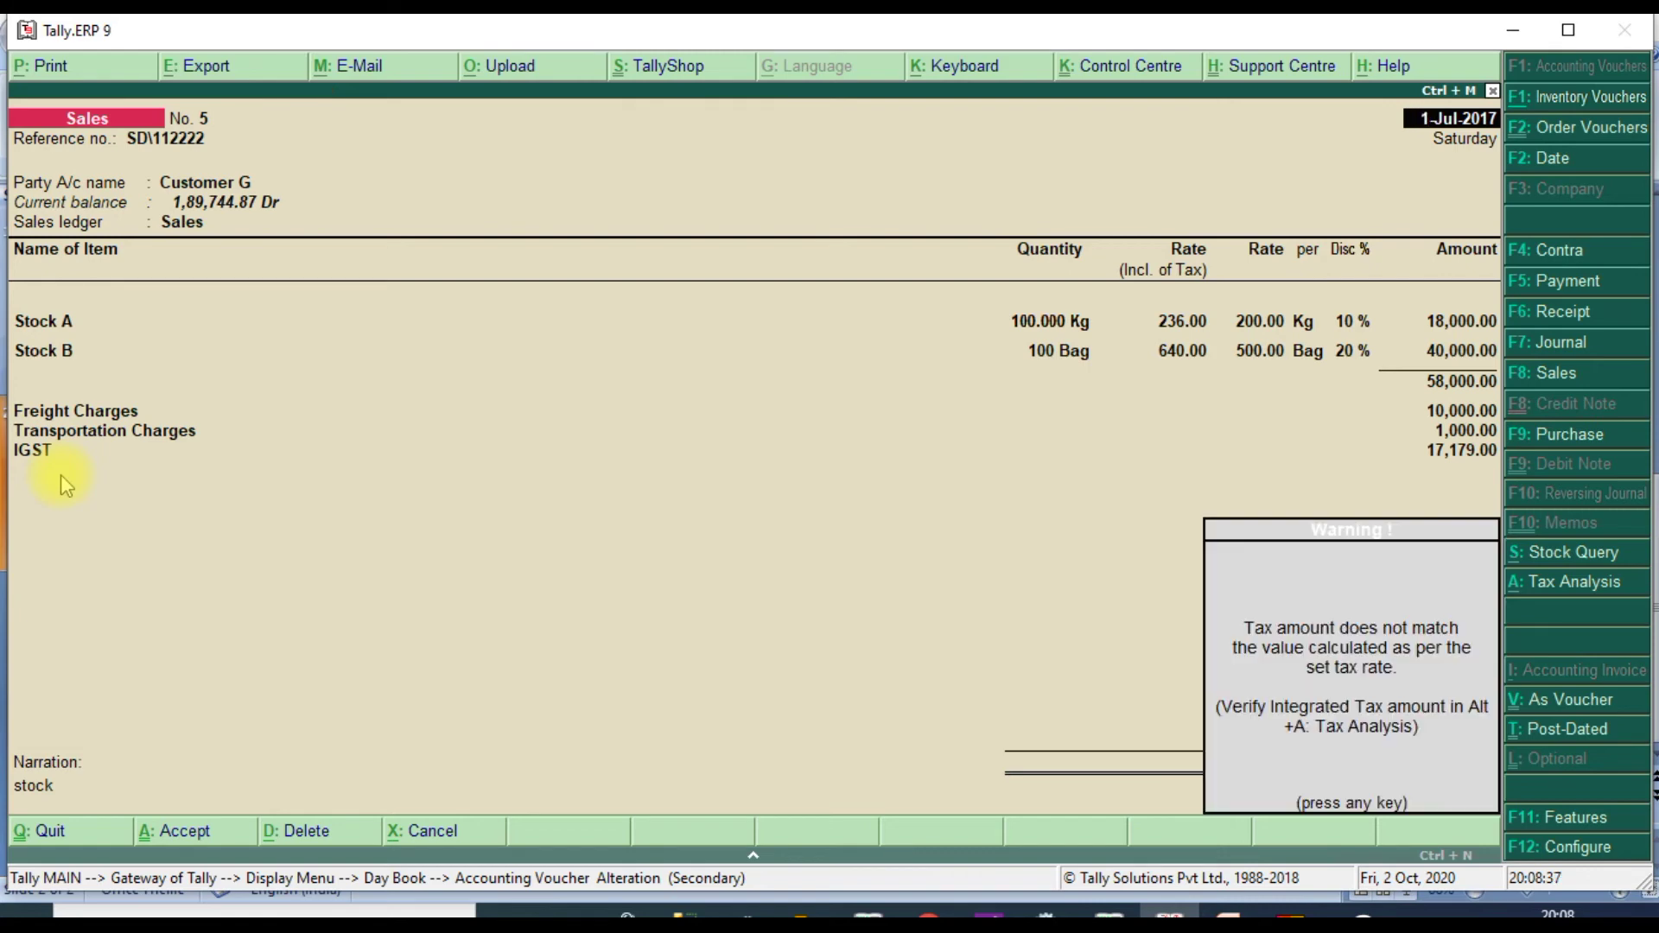
{"action": "key", "text": "Return"}
{"action": "key", "text": "Return"}
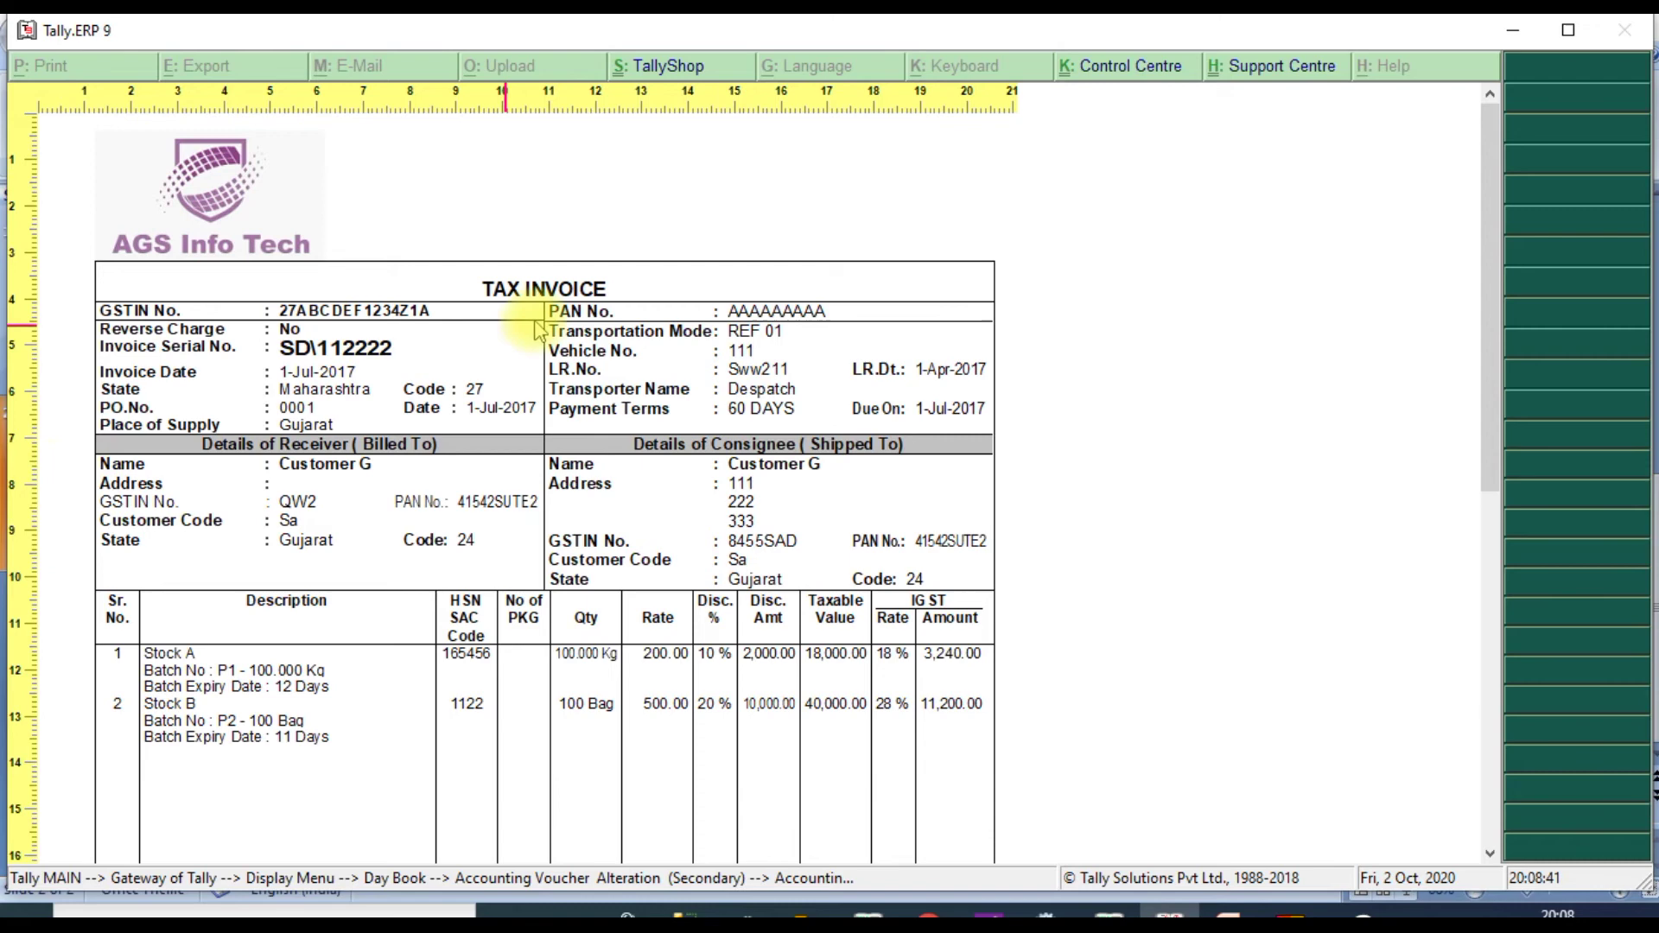
- Examine the interstate tax invoice's party details, item lines, IGST amounts, totals, bank details and signatory block, and return to the full-page preview
{"action": "left_click_drag", "start_coordinate": [1490, 418], "coordinate": [1463, 599]}
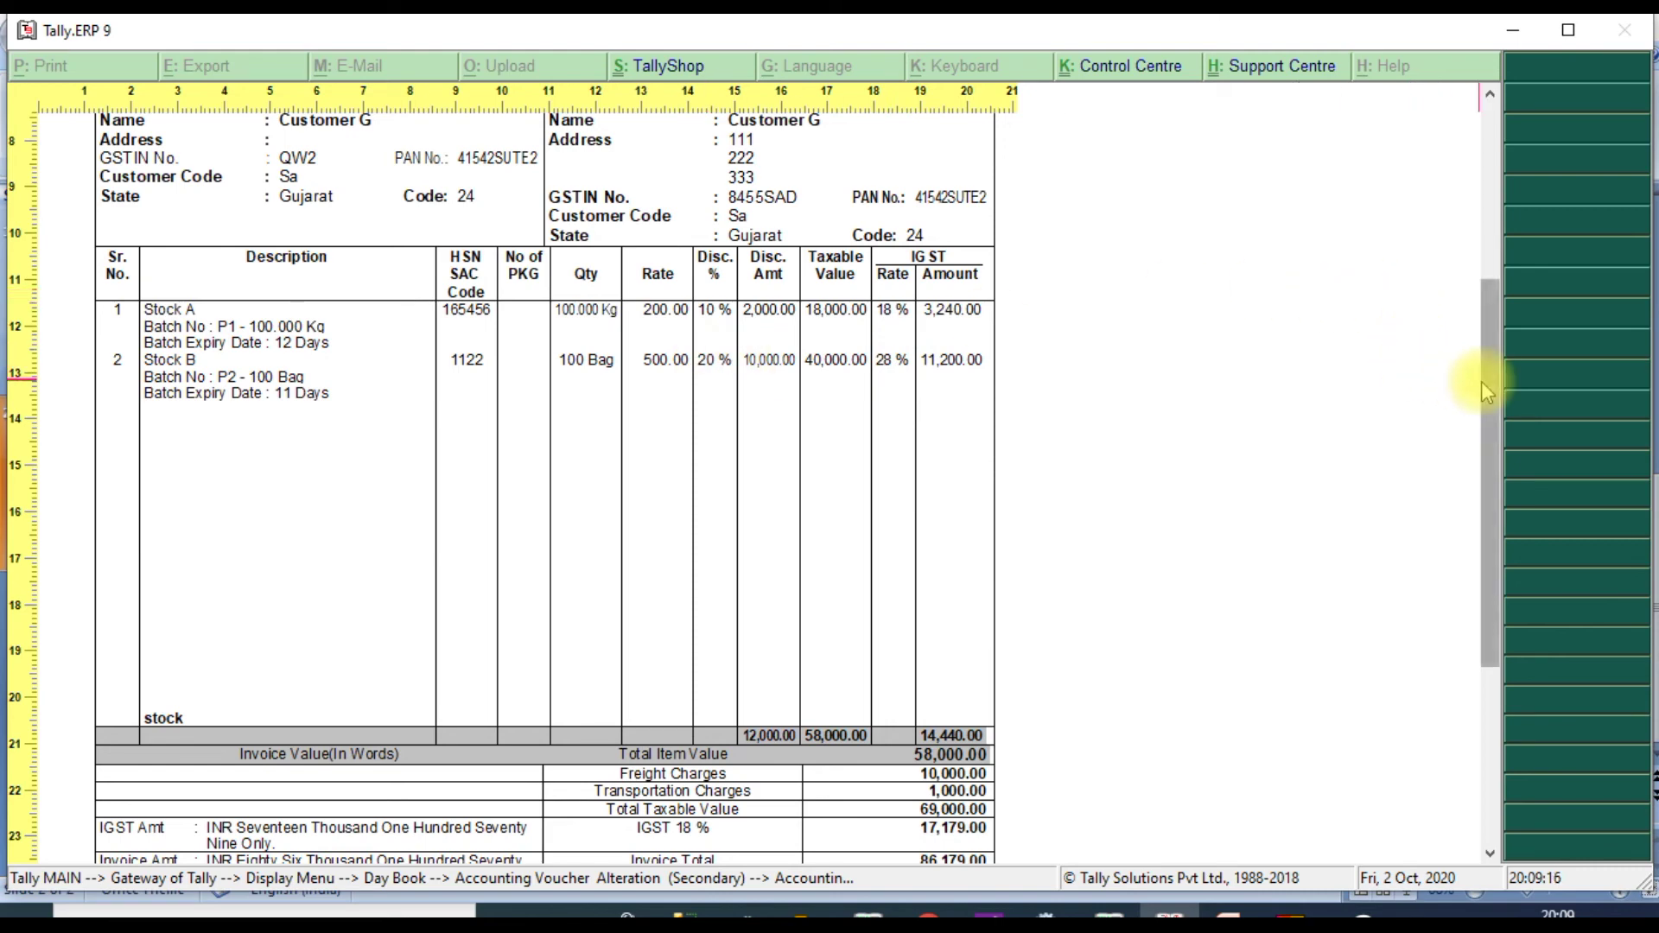
{"action": "left_click_drag", "start_coordinate": [1487, 385], "coordinate": [1483, 490]}
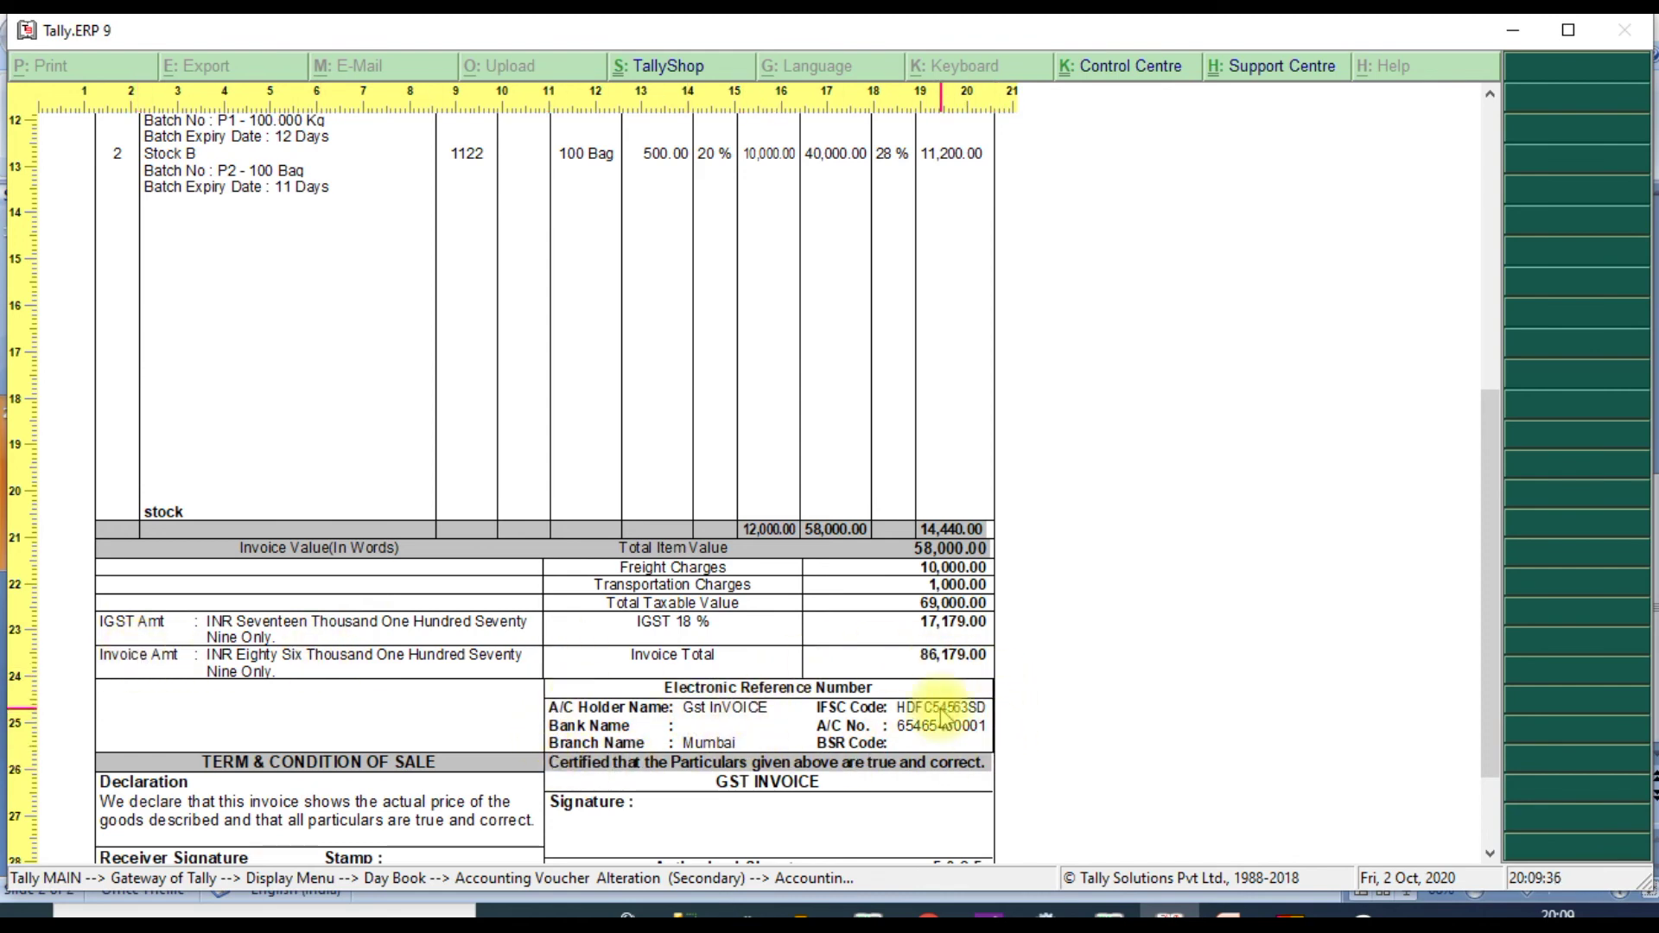
{"action": "left_click_drag", "start_coordinate": [1498, 567], "coordinate": [1494, 703]}
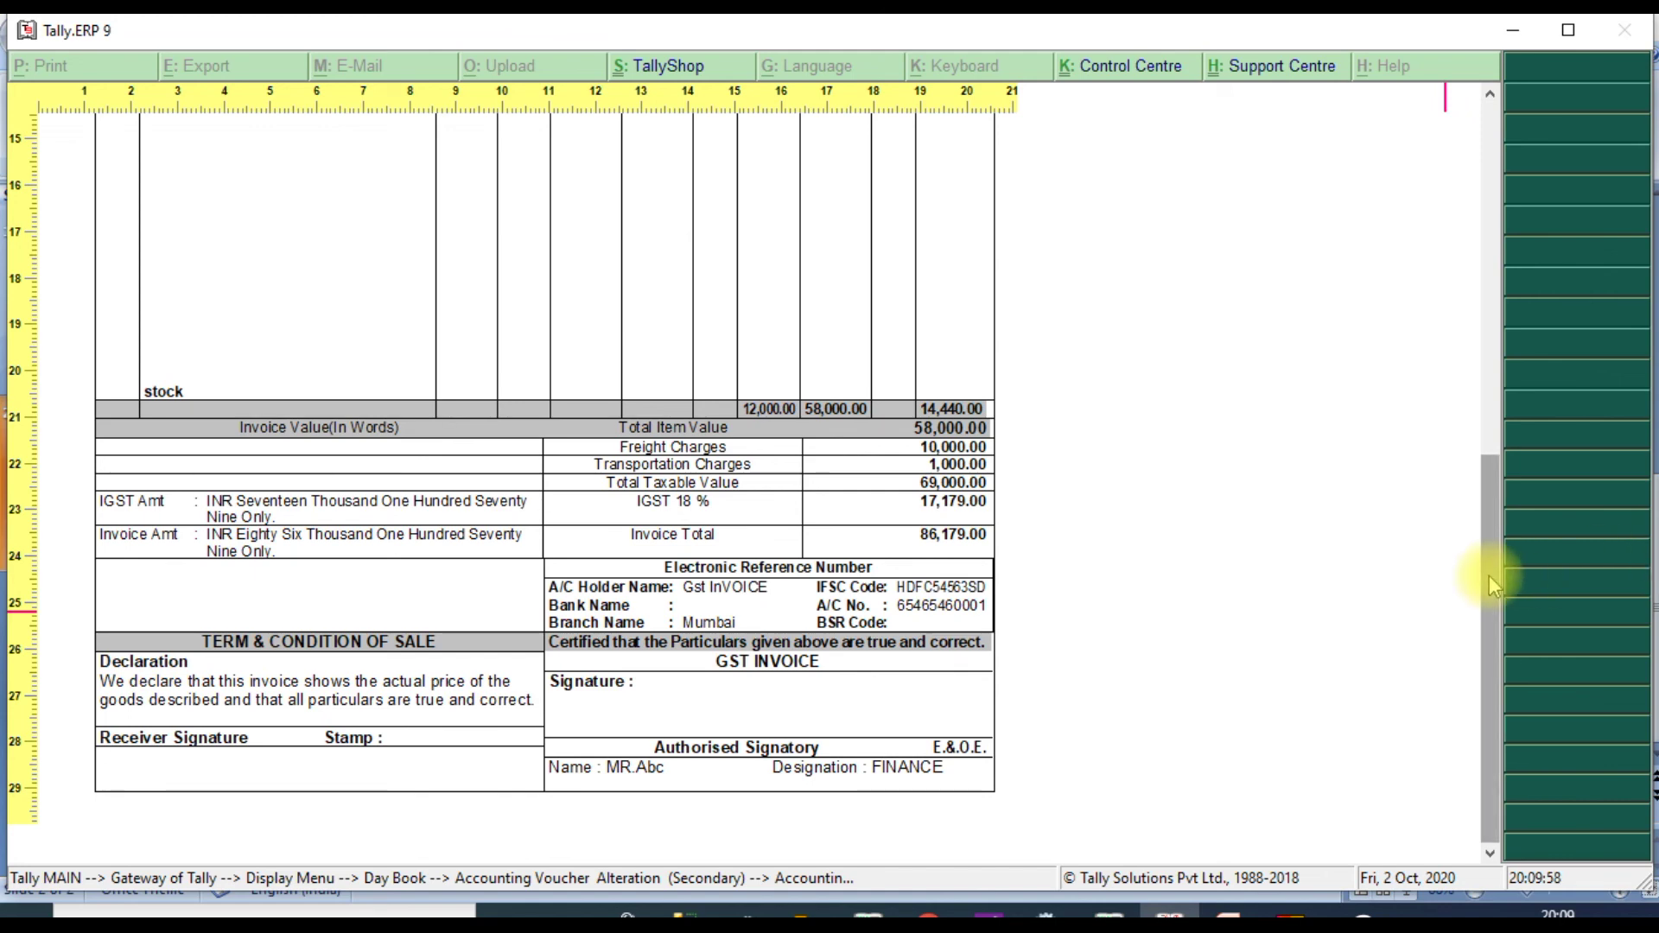
{"action": "left_click_drag", "start_coordinate": [1488, 576], "coordinate": [1469, 475]}
{"action": "scroll", "coordinate": [1464, 423], "scroll_direction": "up", "scroll_amount": 3}
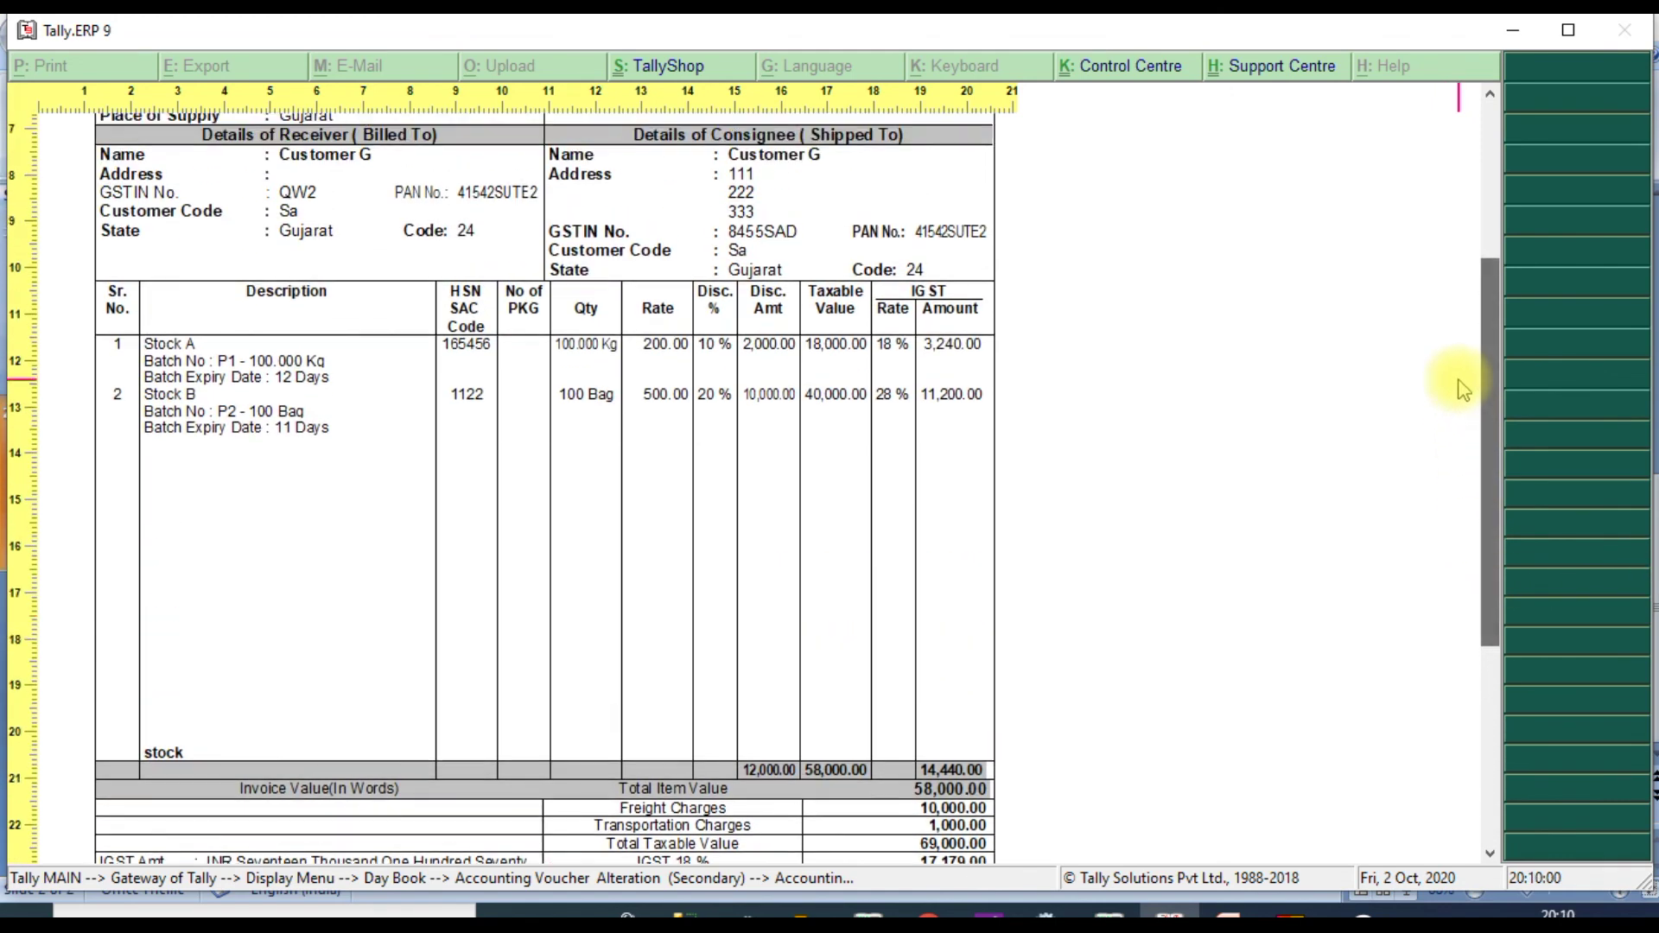
{"action": "key", "text": "alt+z"}
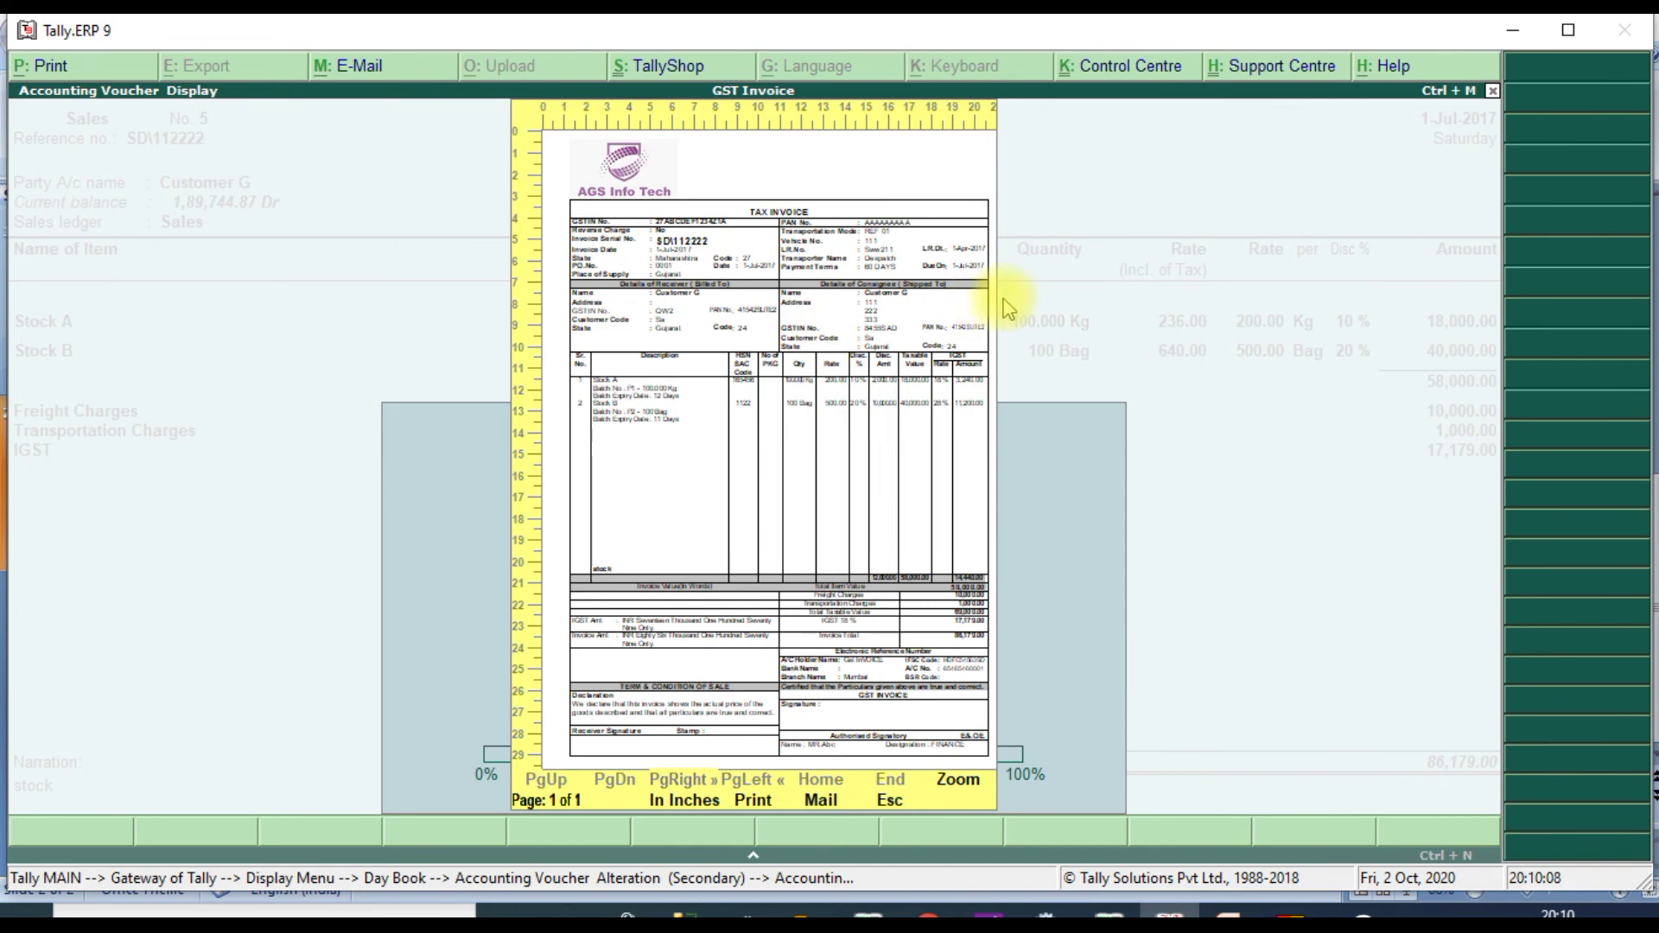
- Quit the preview and the voucher without saving, return to the Gateway of Tally and open the Contact US page
{"action": "key", "text": "Escape"}
{"action": "key", "text": "Escape"}
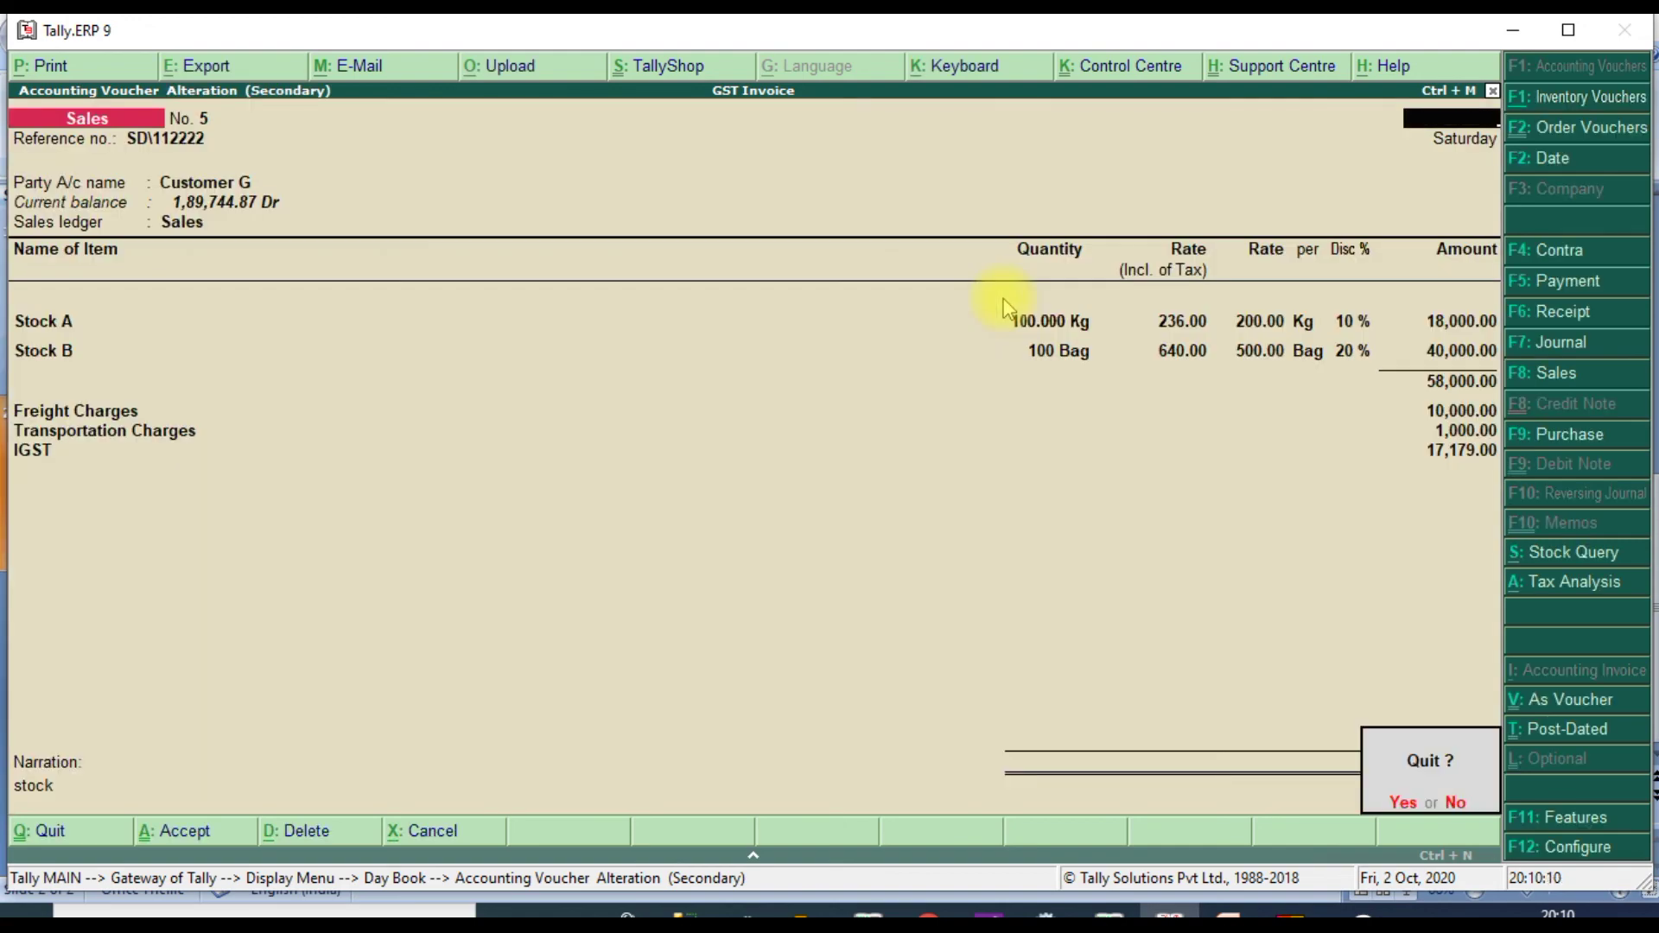
{"action": "key", "text": "Return"}
{"action": "key", "text": "Escape"}
{"action": "key", "text": "Escape"}
{"action": "key", "text": "Down"}
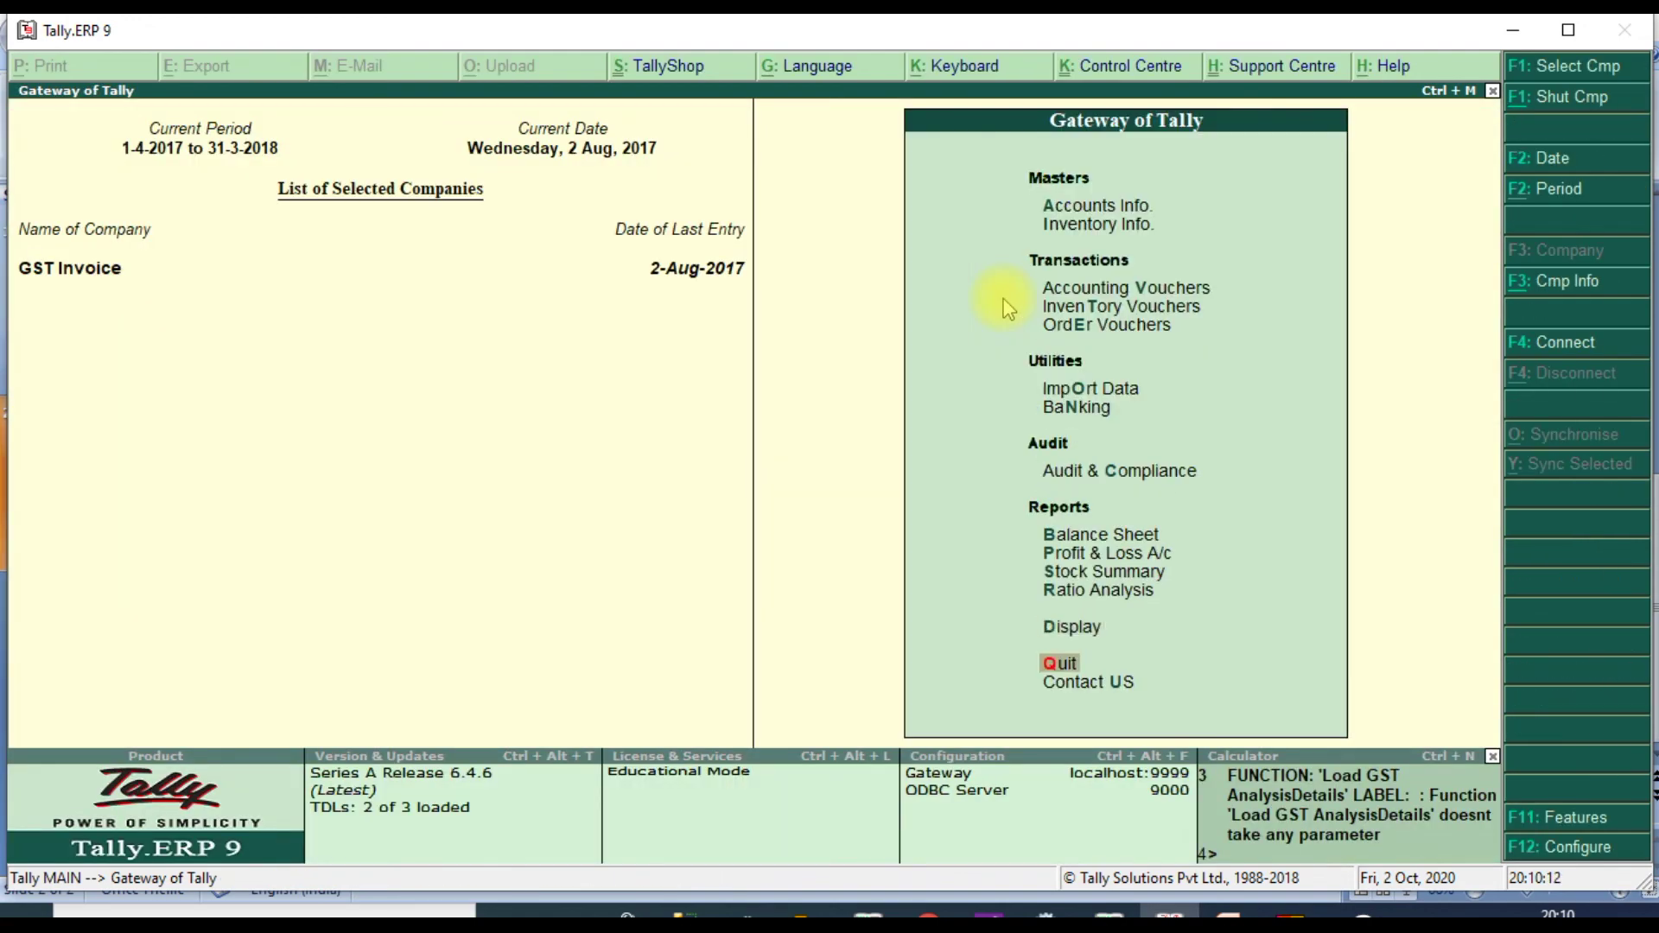
{"action": "key", "text": "Down"}
{"action": "key", "text": "Return"}
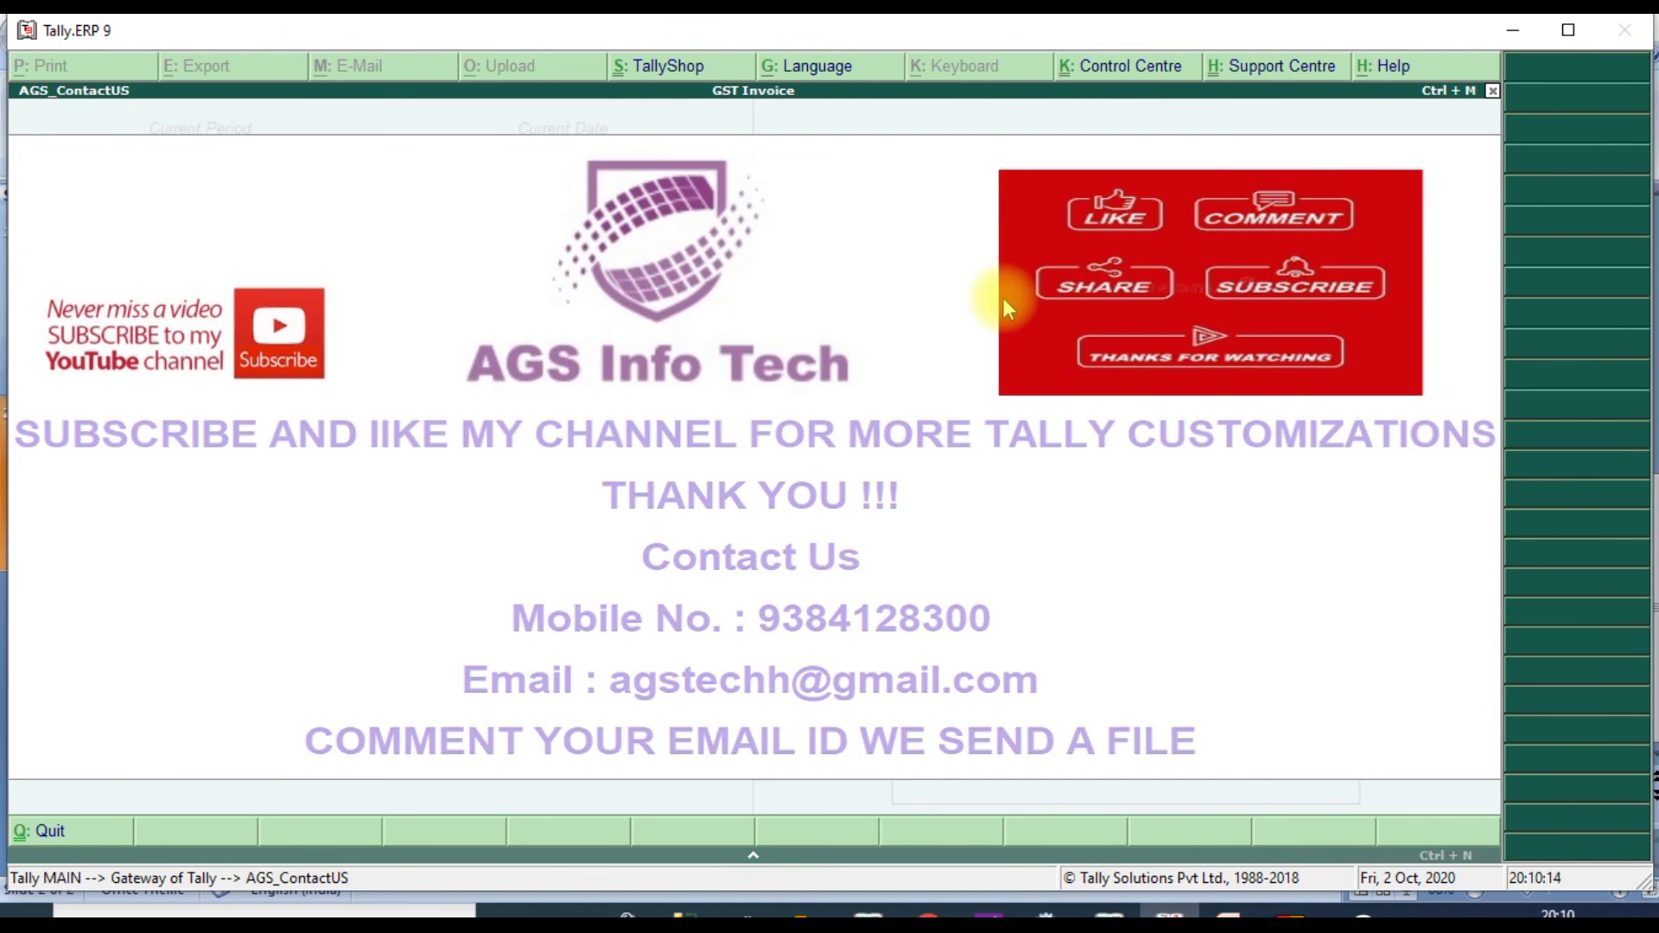